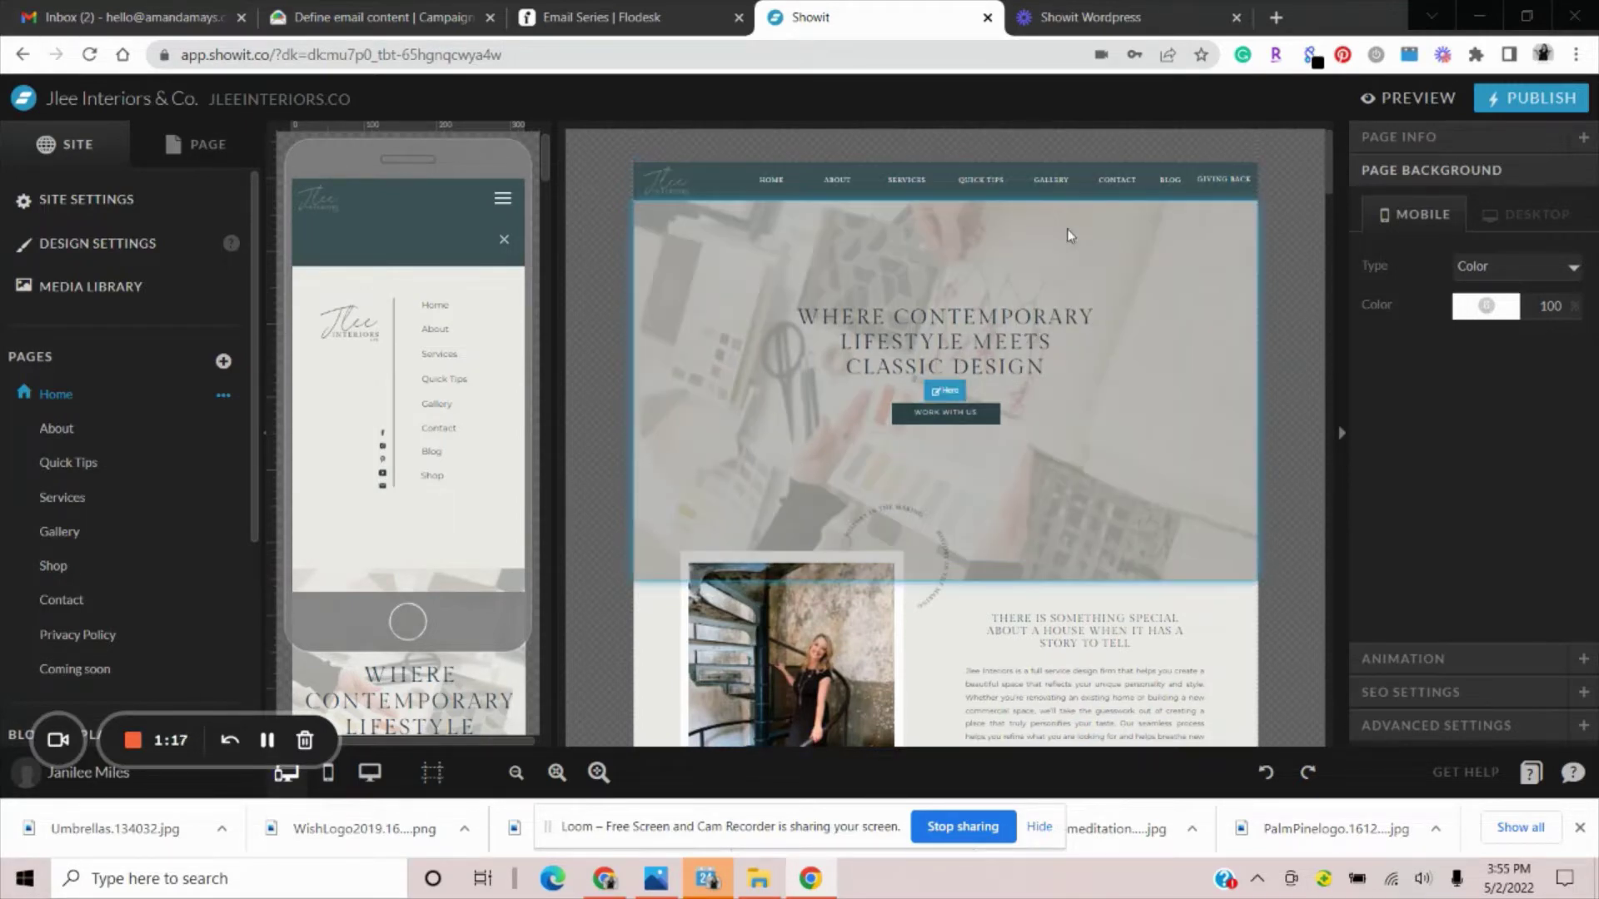
{"action": "mouse_move", "coordinate": [510, 215]}
{"action": "mouse_move", "coordinate": [397, 404]}
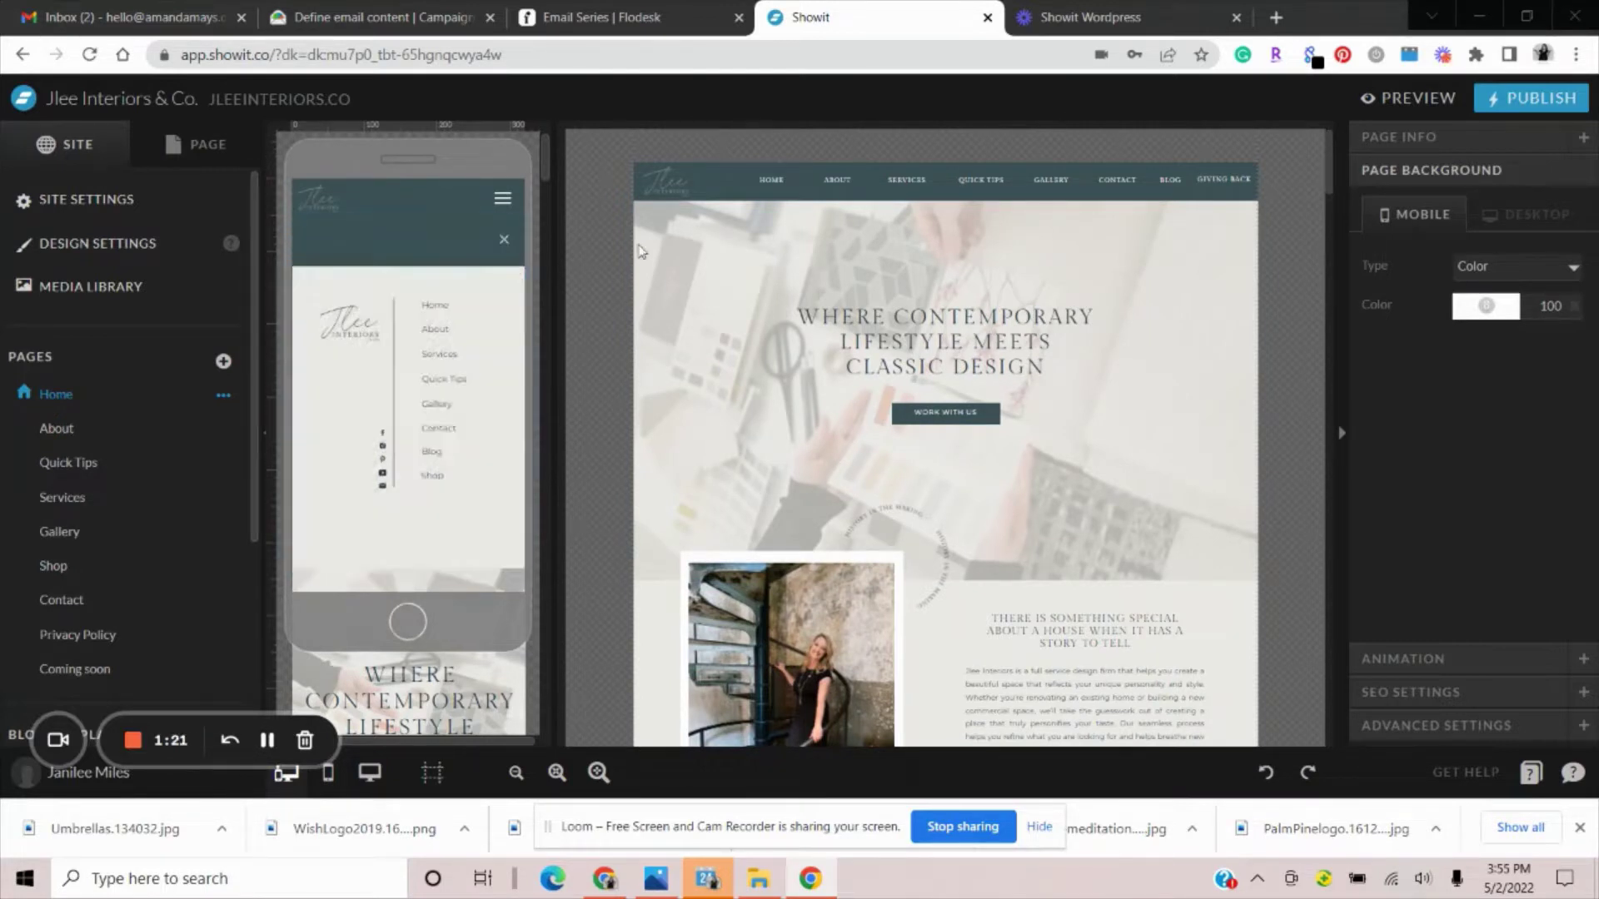
{"action": "mouse_move", "coordinate": [761, 330]}
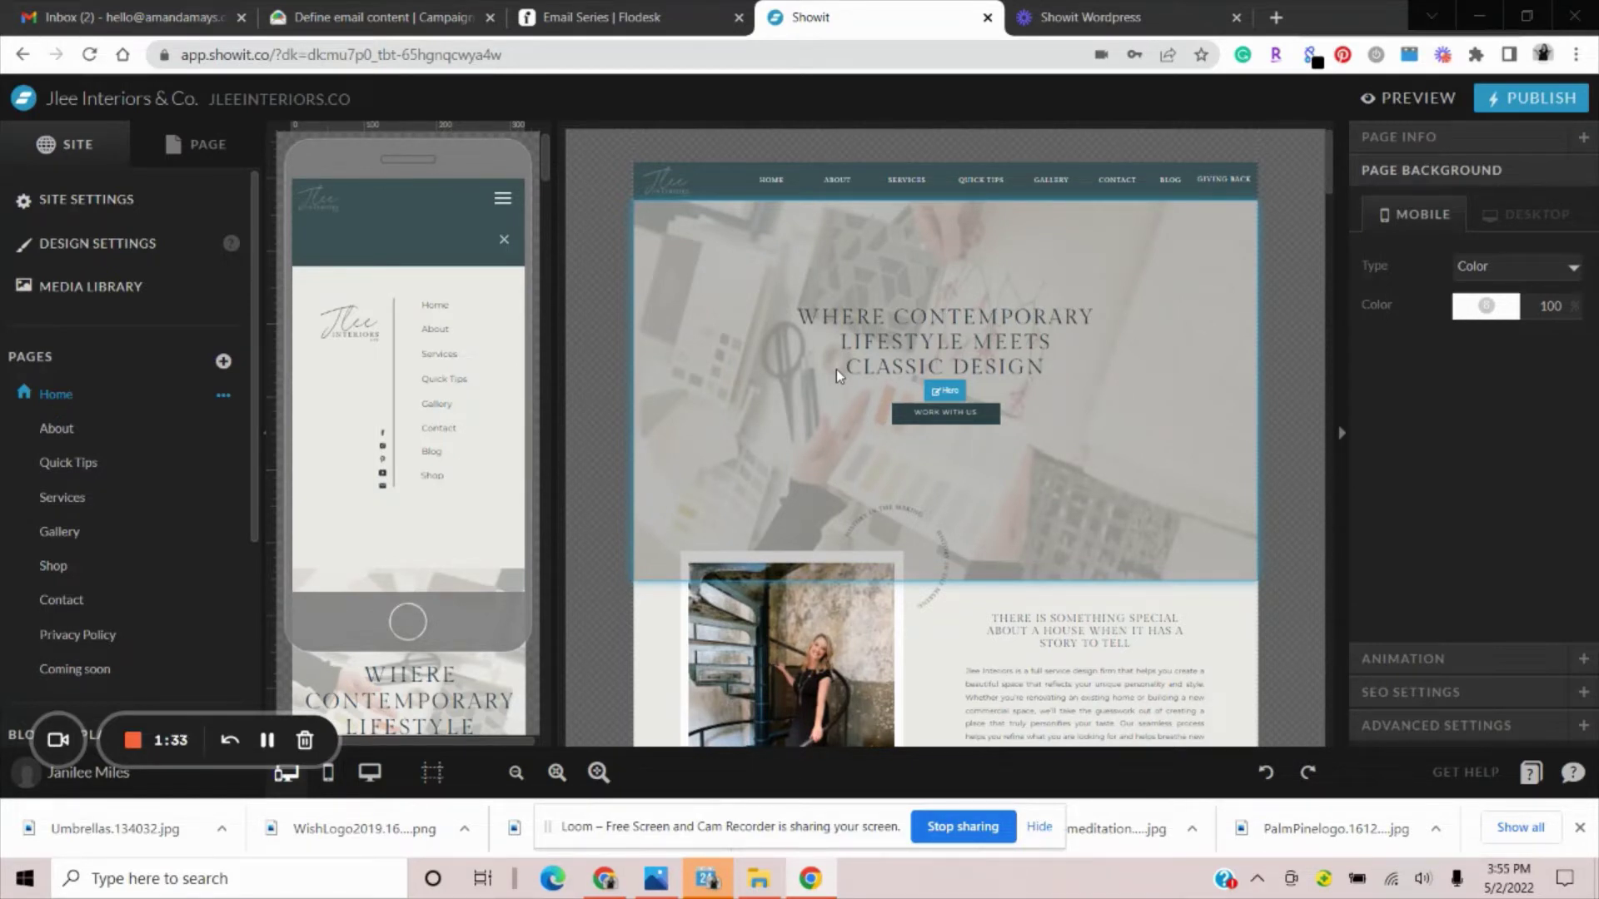
{"action": "left_click", "coordinate": [413, 368]}
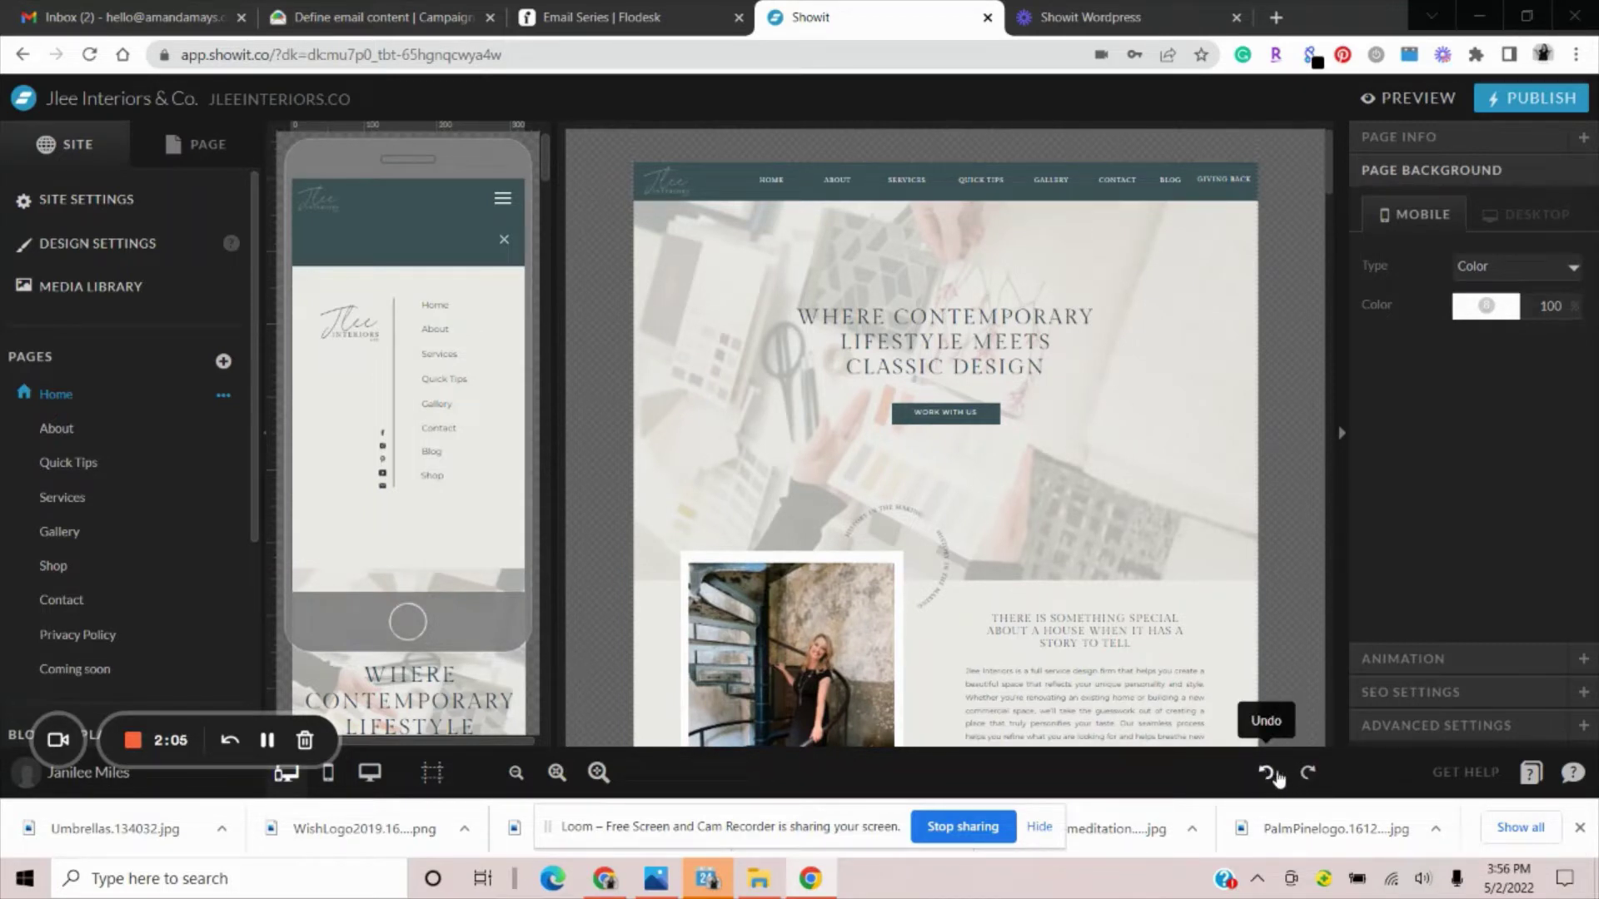
Look at the help and support window, and view the preview of the home page
{"action": "left_click", "coordinate": [1573, 776]}
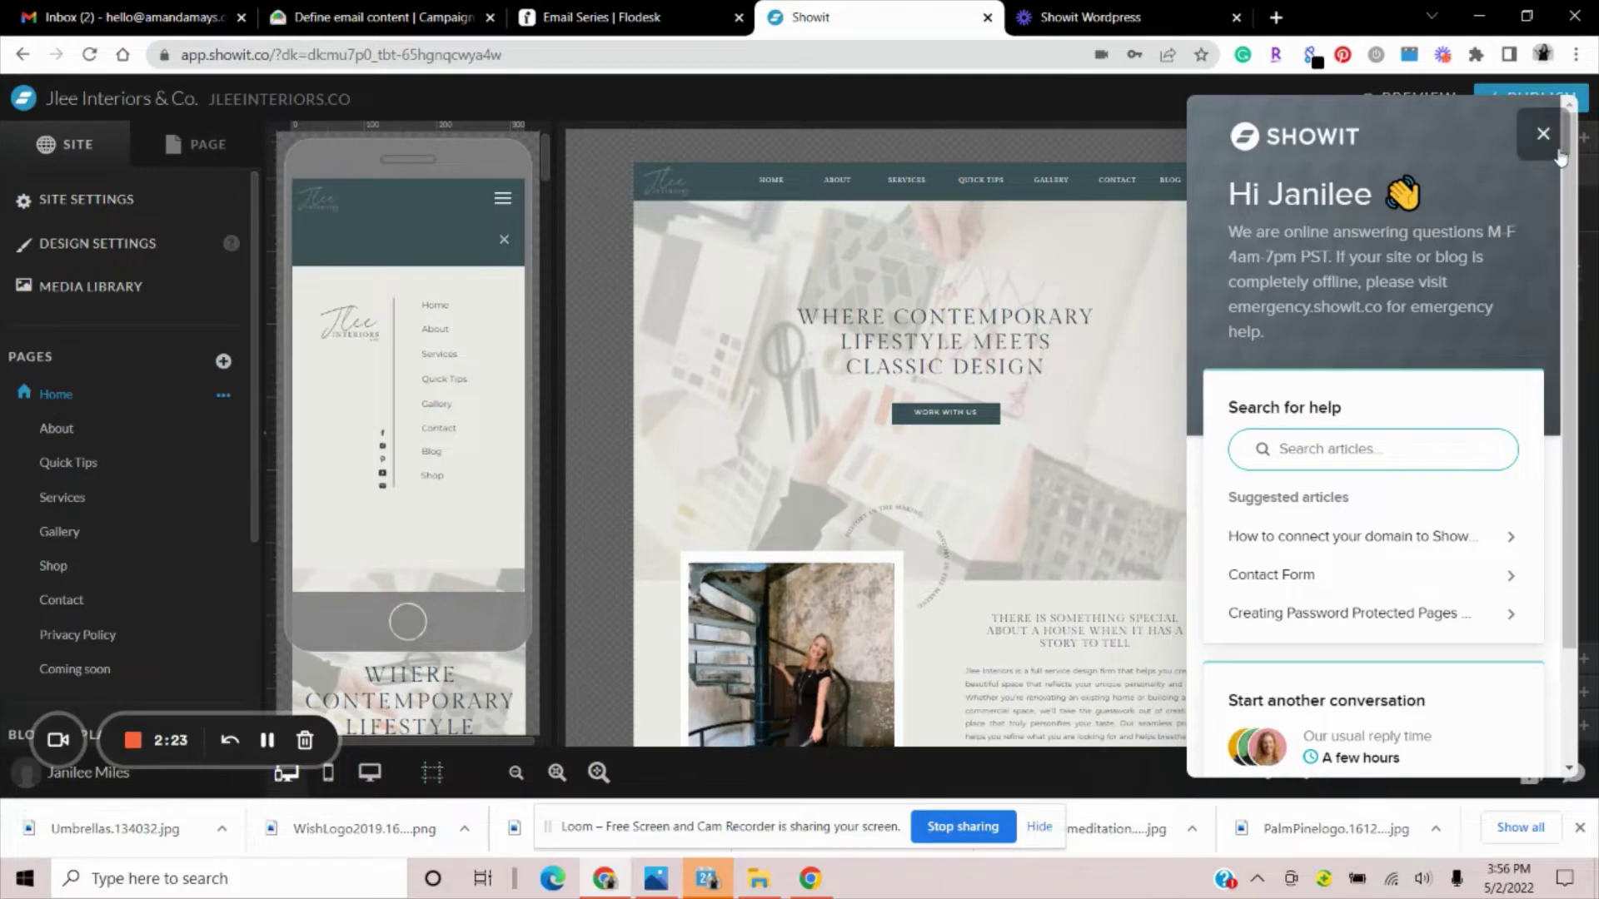
{"action": "left_click", "coordinate": [1542, 134]}
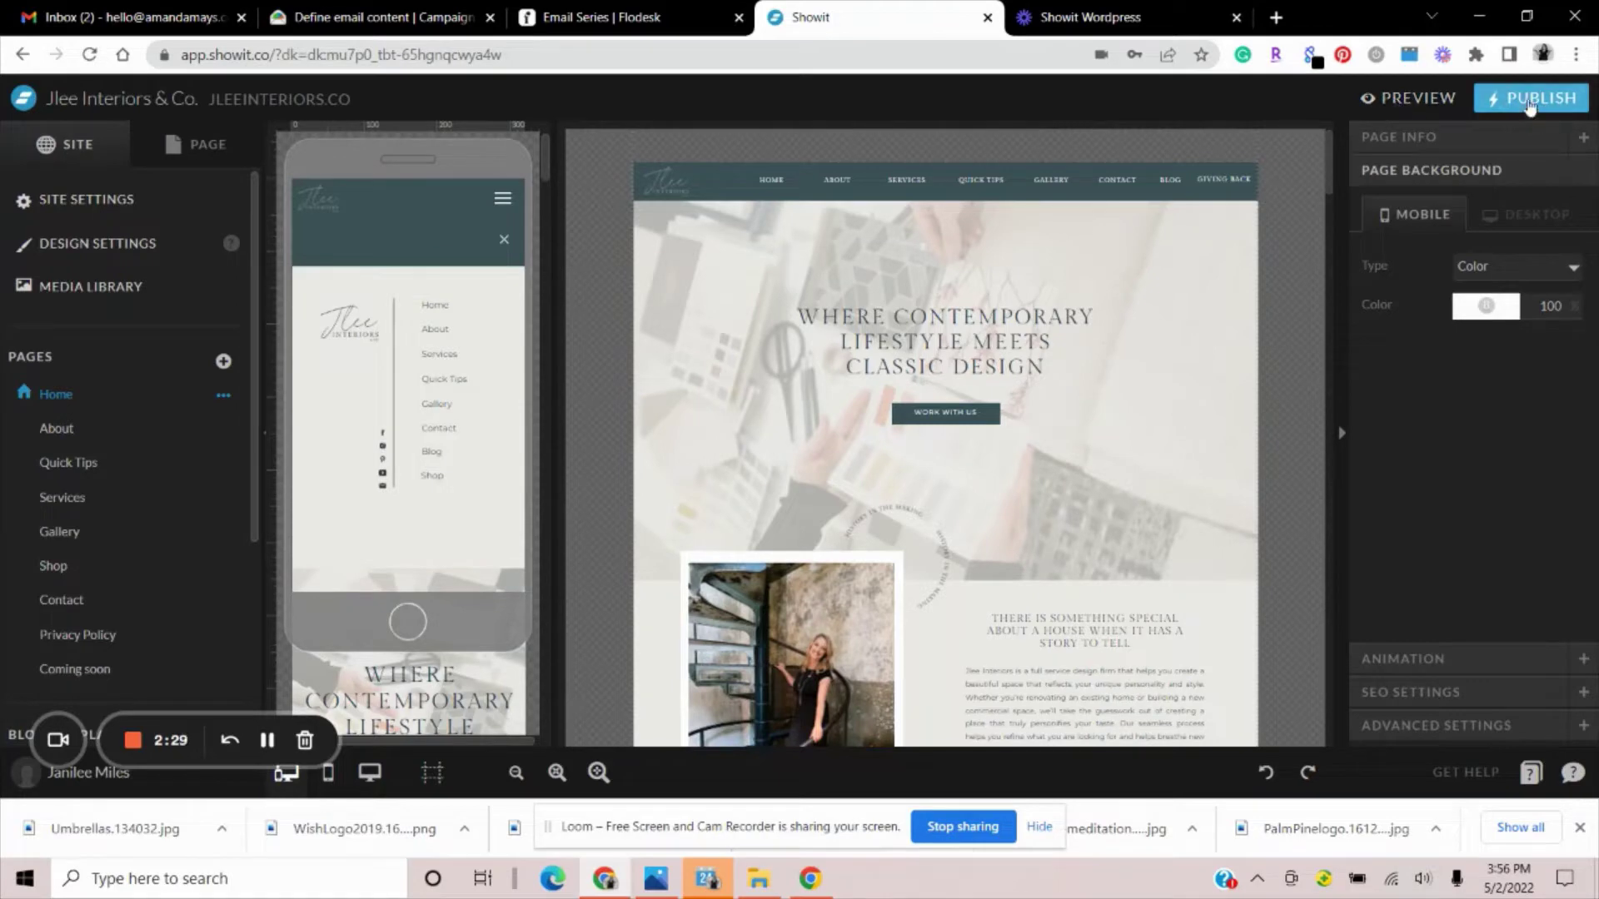
{"action": "left_click", "coordinate": [1436, 102]}
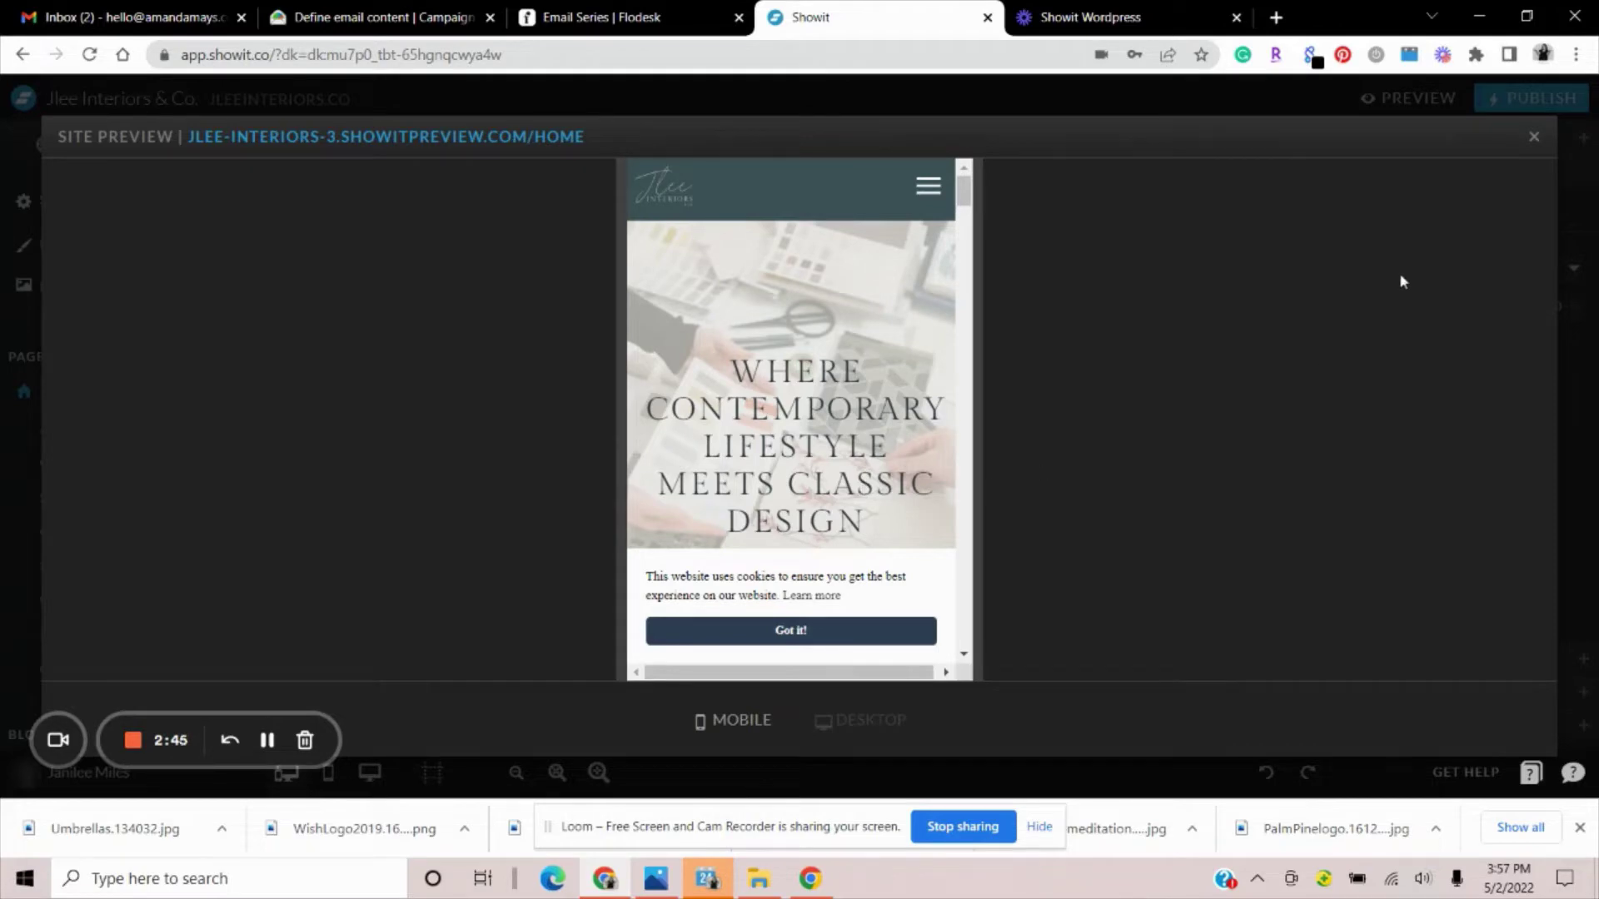
{"action": "left_click", "coordinate": [1532, 138]}
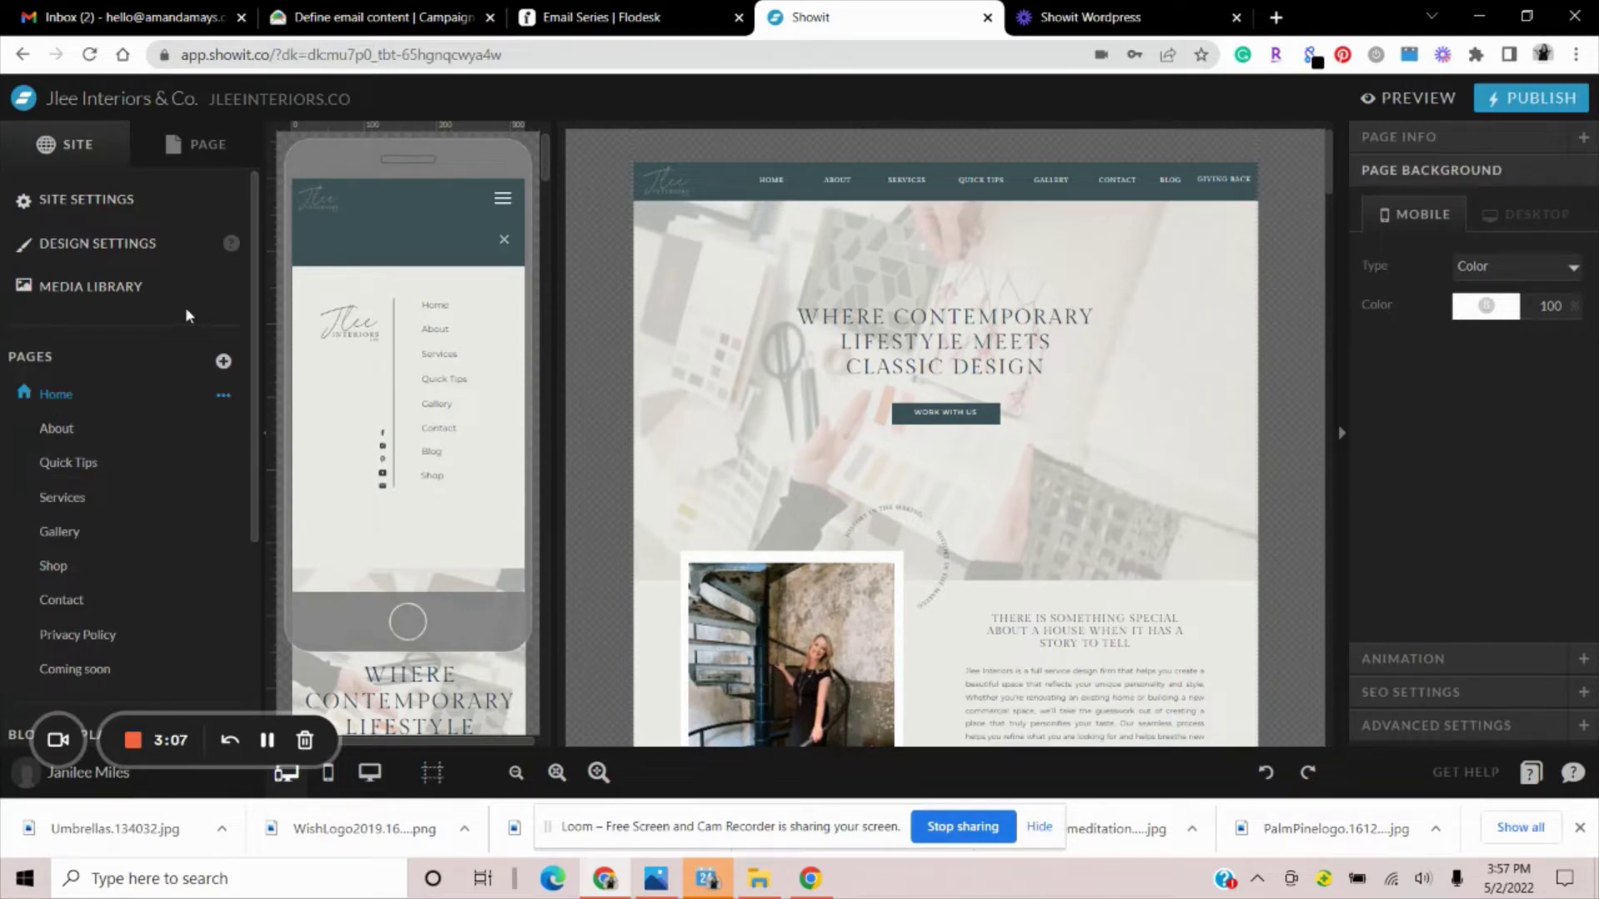
Review the general site information and the blog domain in the site settings
{"action": "left_click", "coordinate": [77, 211]}
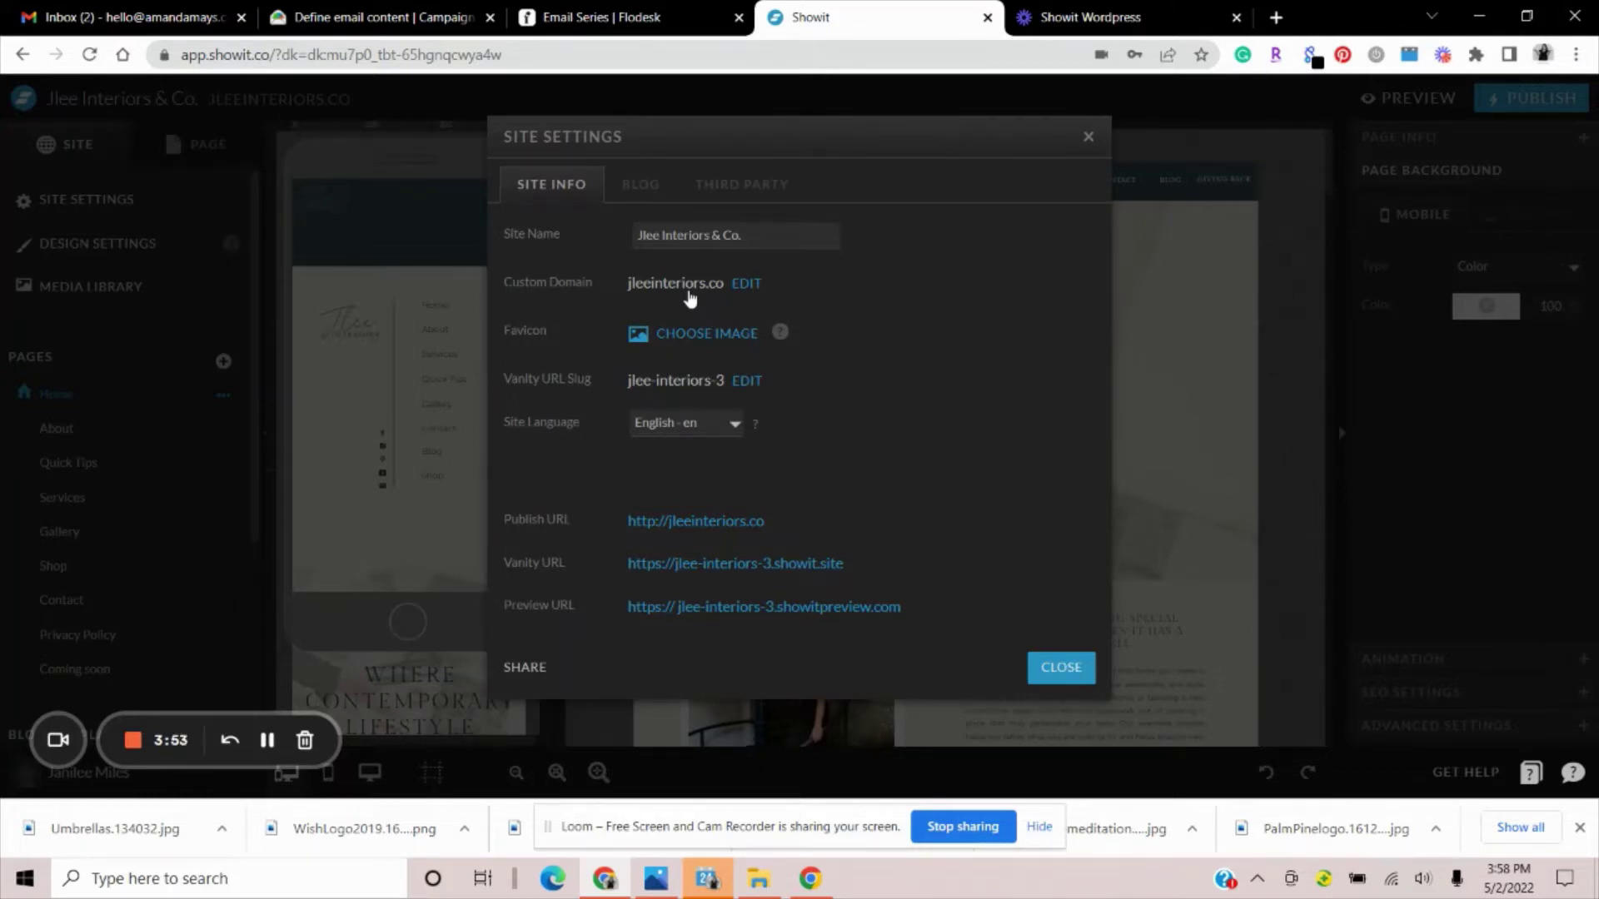
{"action": "left_click", "coordinate": [645, 190]}
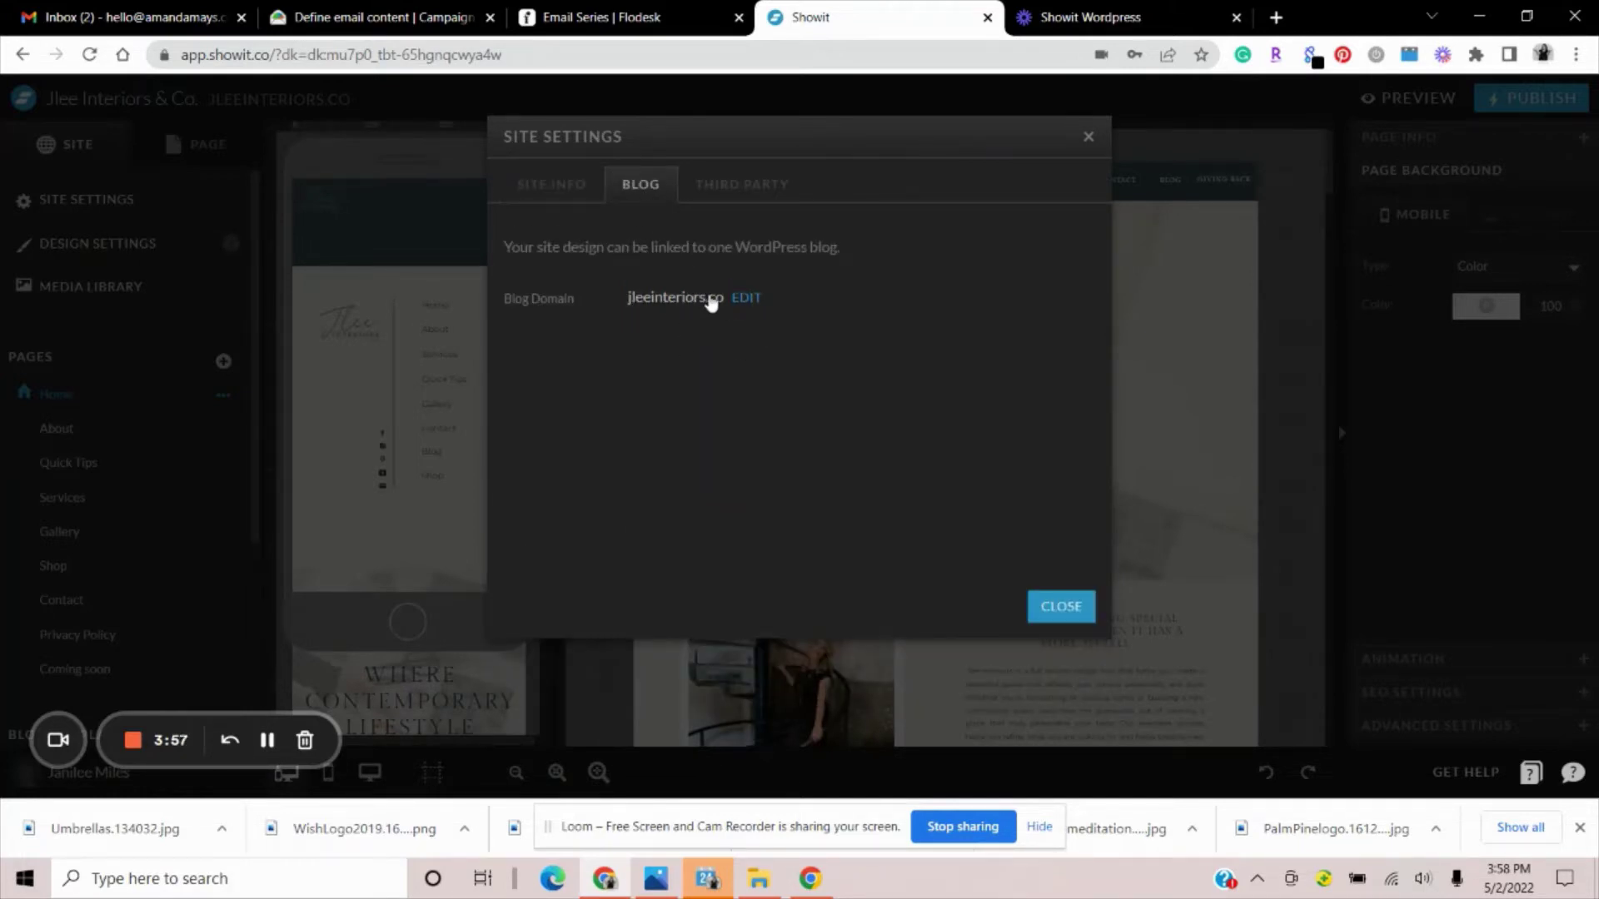
{"action": "left_click", "coordinate": [1088, 138]}
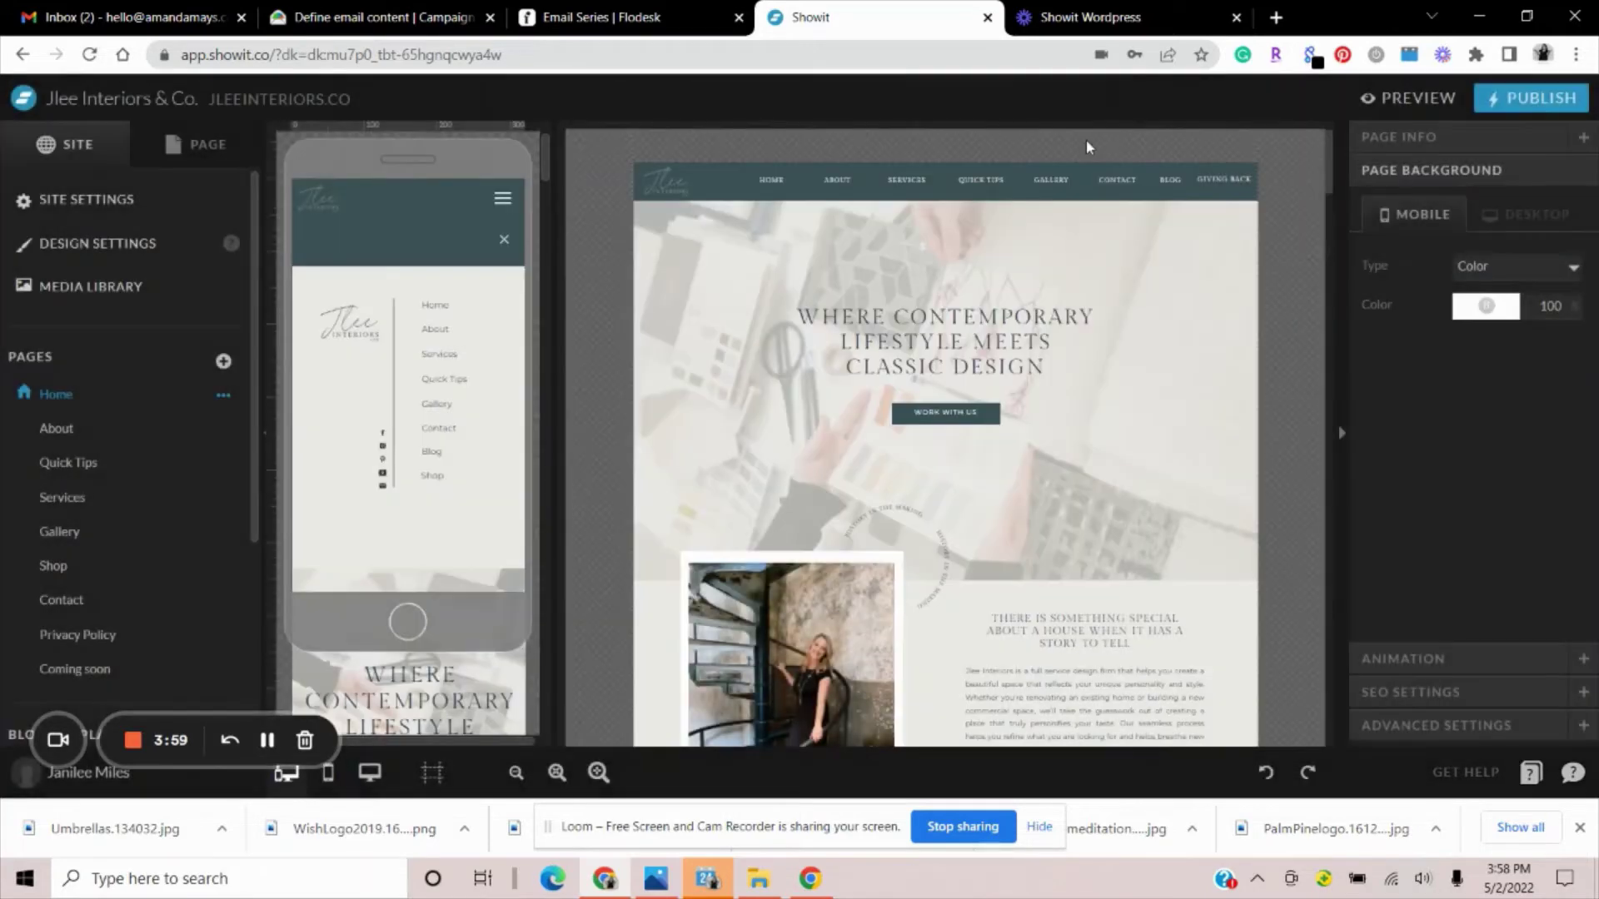
Review the site style in the design settings, including color 4 of the palette and the mobile and desktop type styles
{"action": "left_click", "coordinate": [148, 242]}
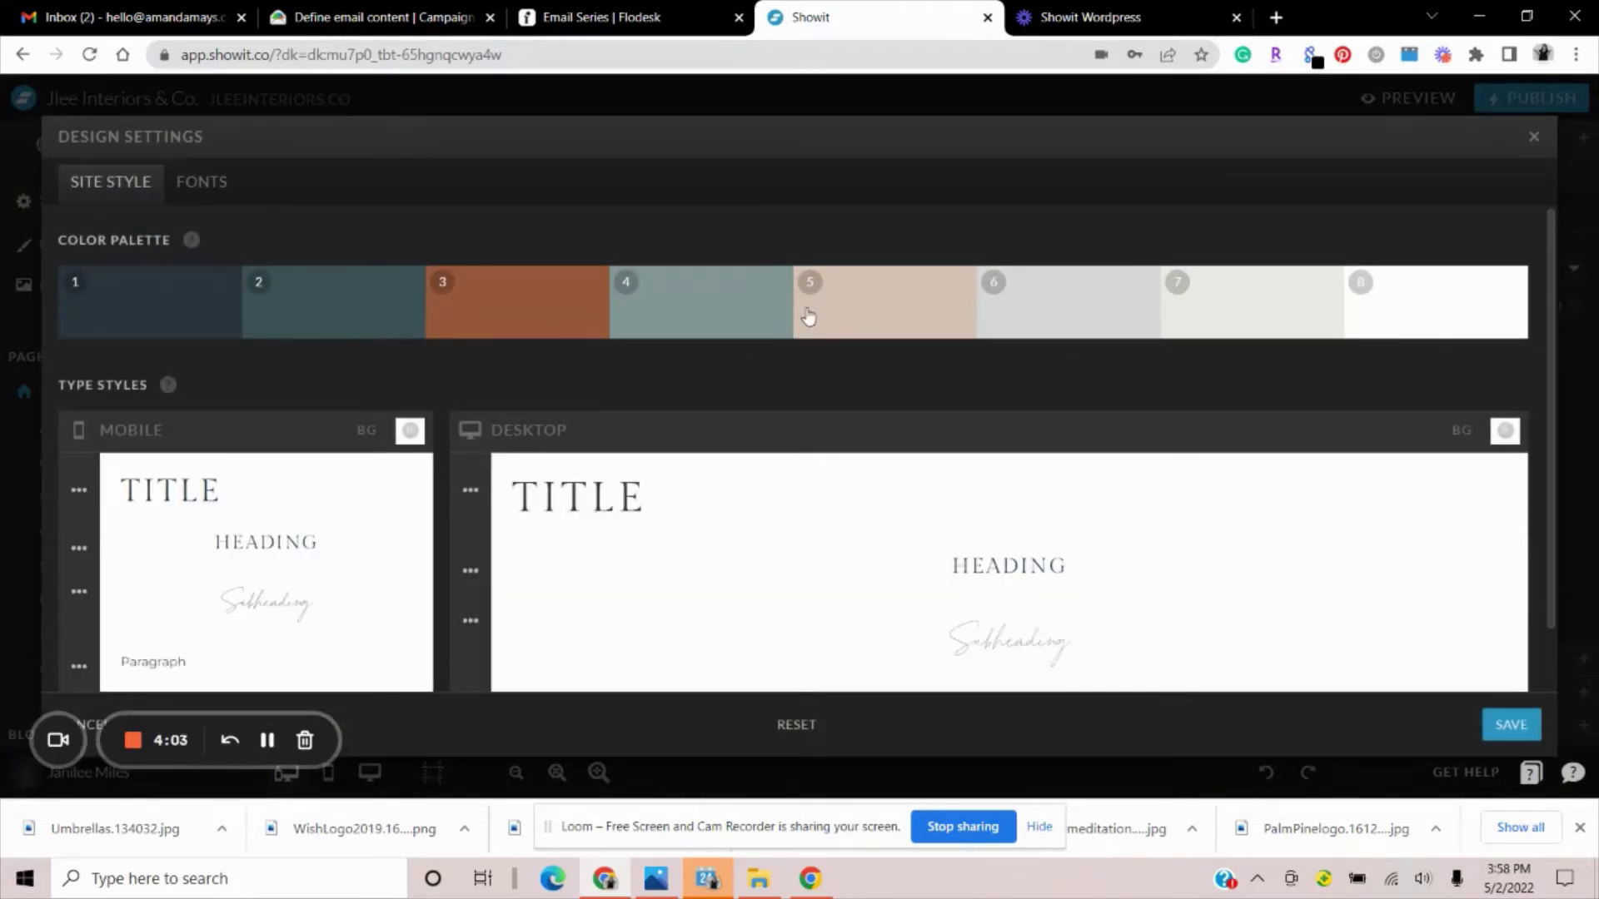
{"action": "left_click", "coordinate": [689, 298]}
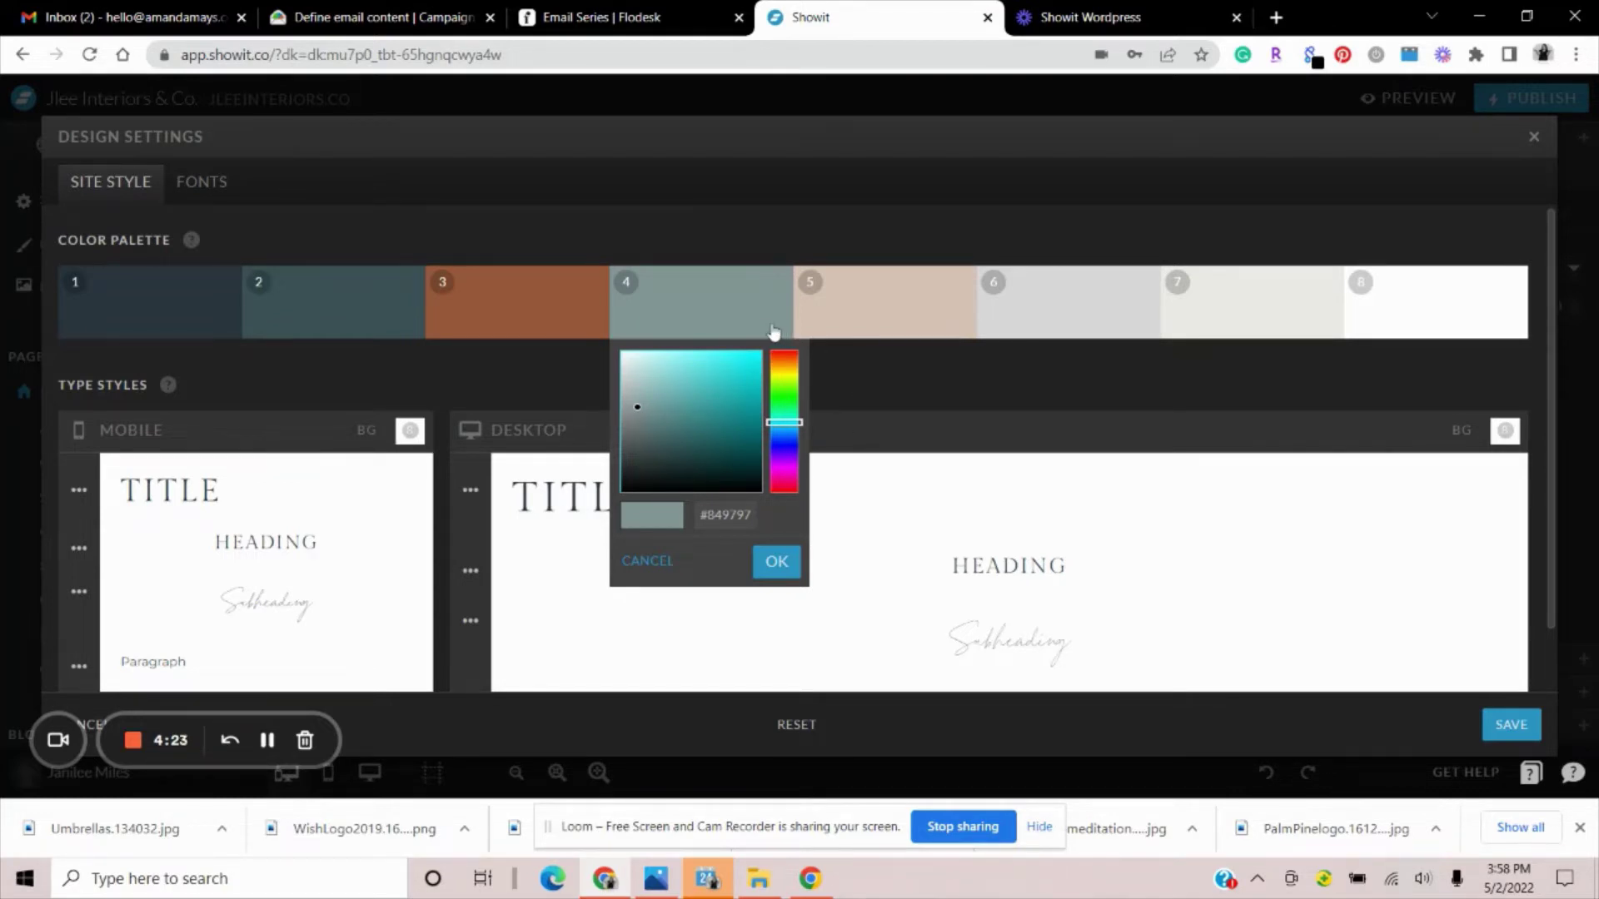
{"action": "left_click", "coordinate": [974, 376]}
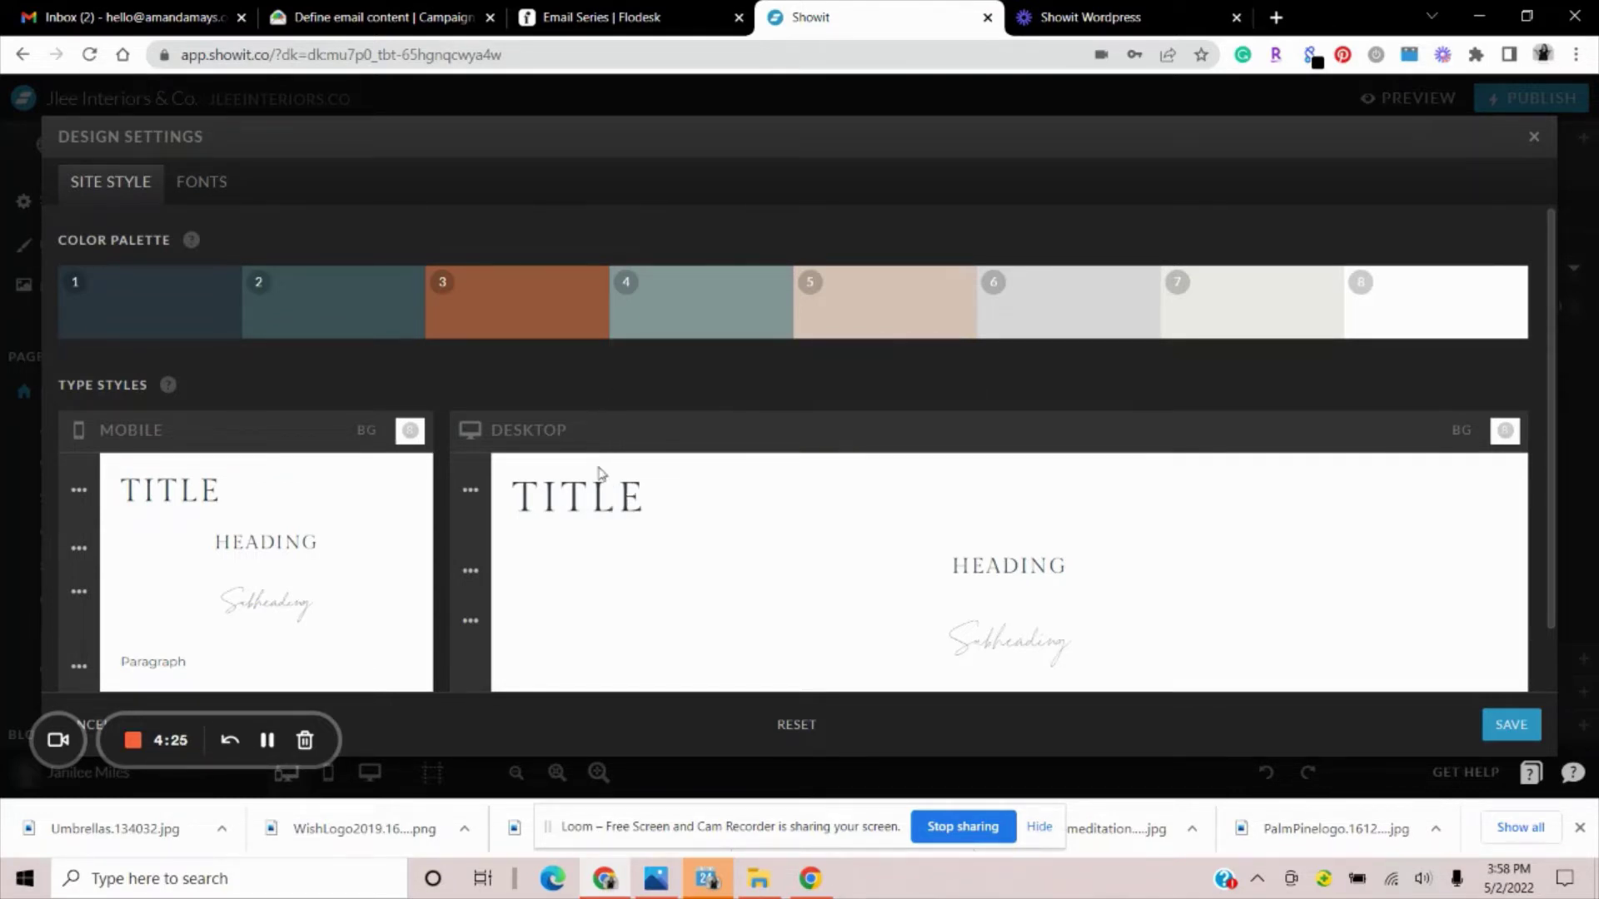
{"action": "scroll", "coordinate": [604, 518], "scroll_direction": "down", "scroll_amount": 1}
{"action": "scroll", "coordinate": [604, 518], "scroll_direction": "down", "scroll_amount": 1}
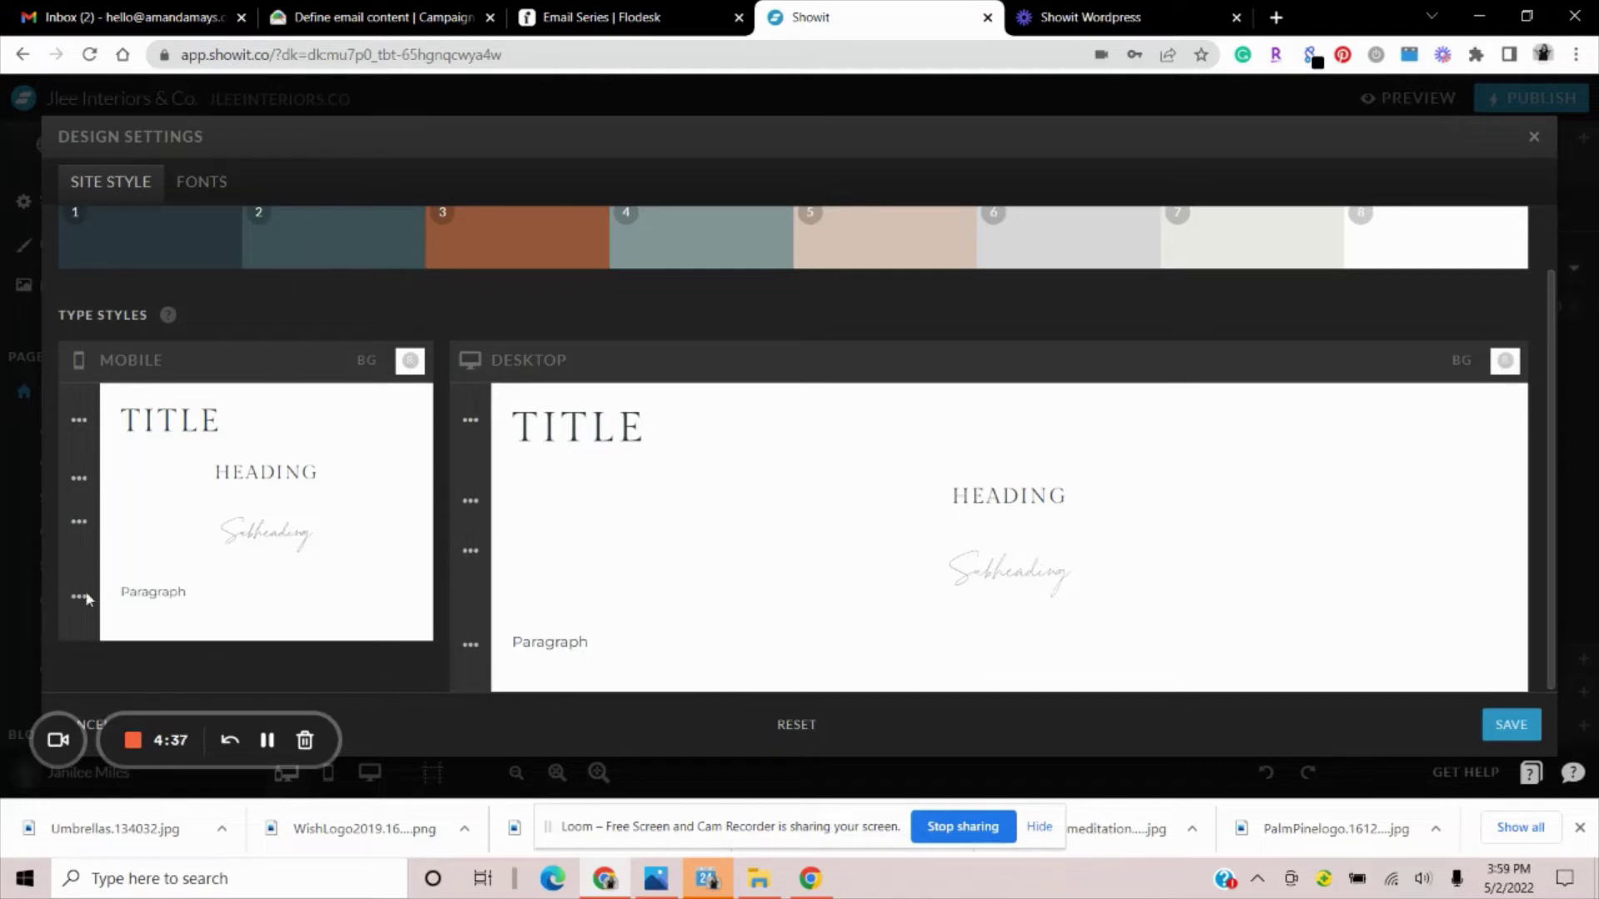
{"action": "left_click", "coordinate": [57, 740]}
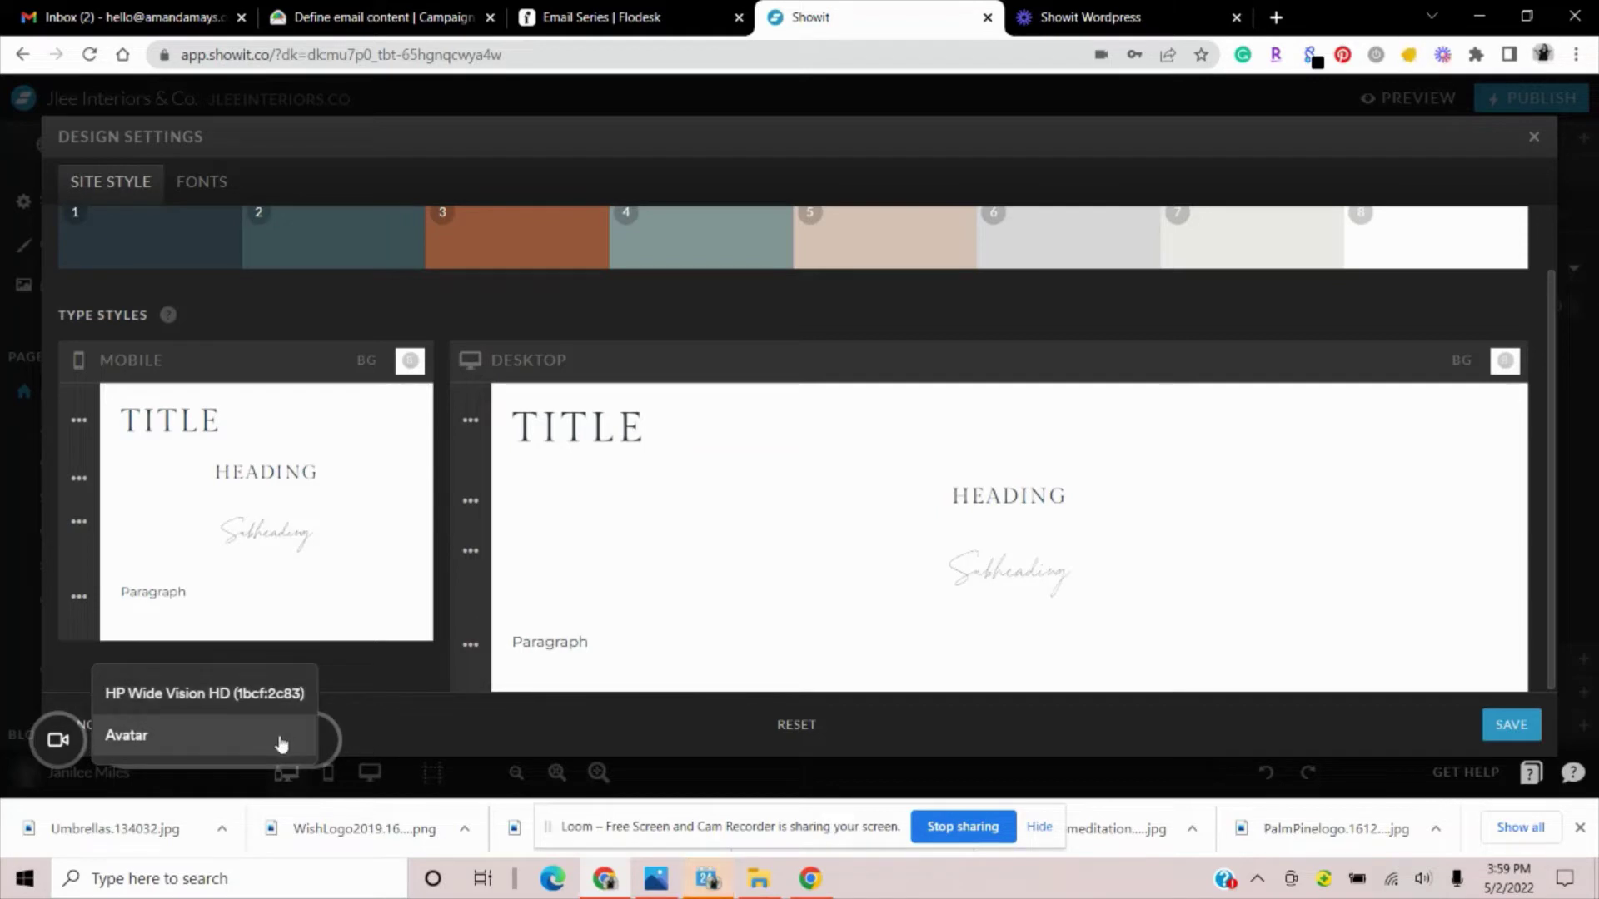
{"action": "left_click", "coordinate": [247, 743]}
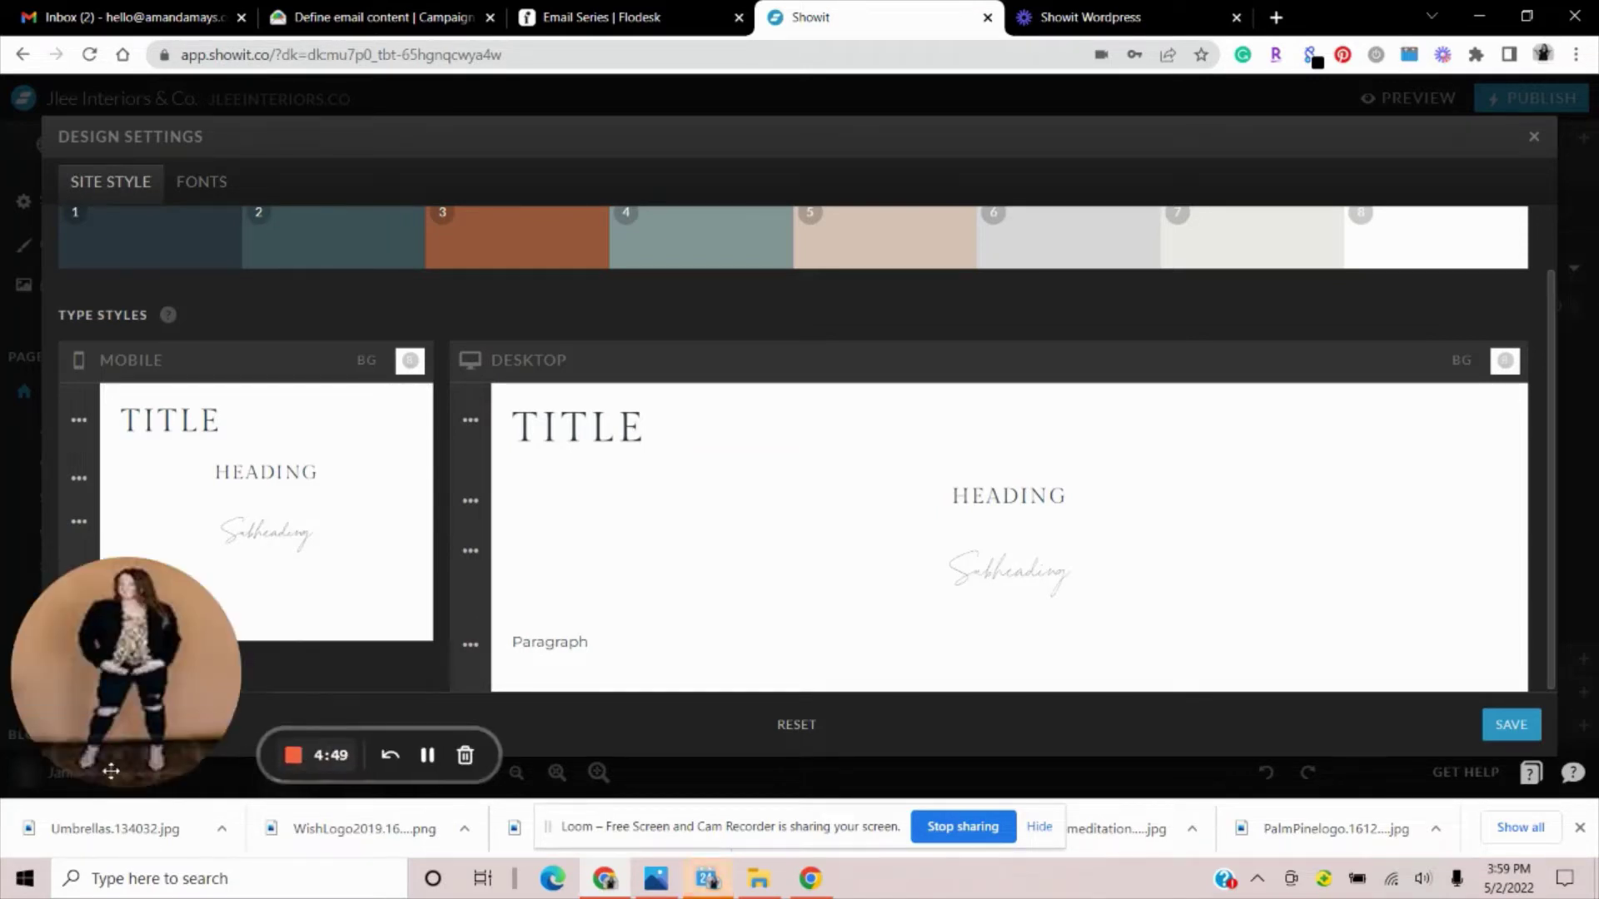
{"action": "left_click", "coordinate": [73, 759]}
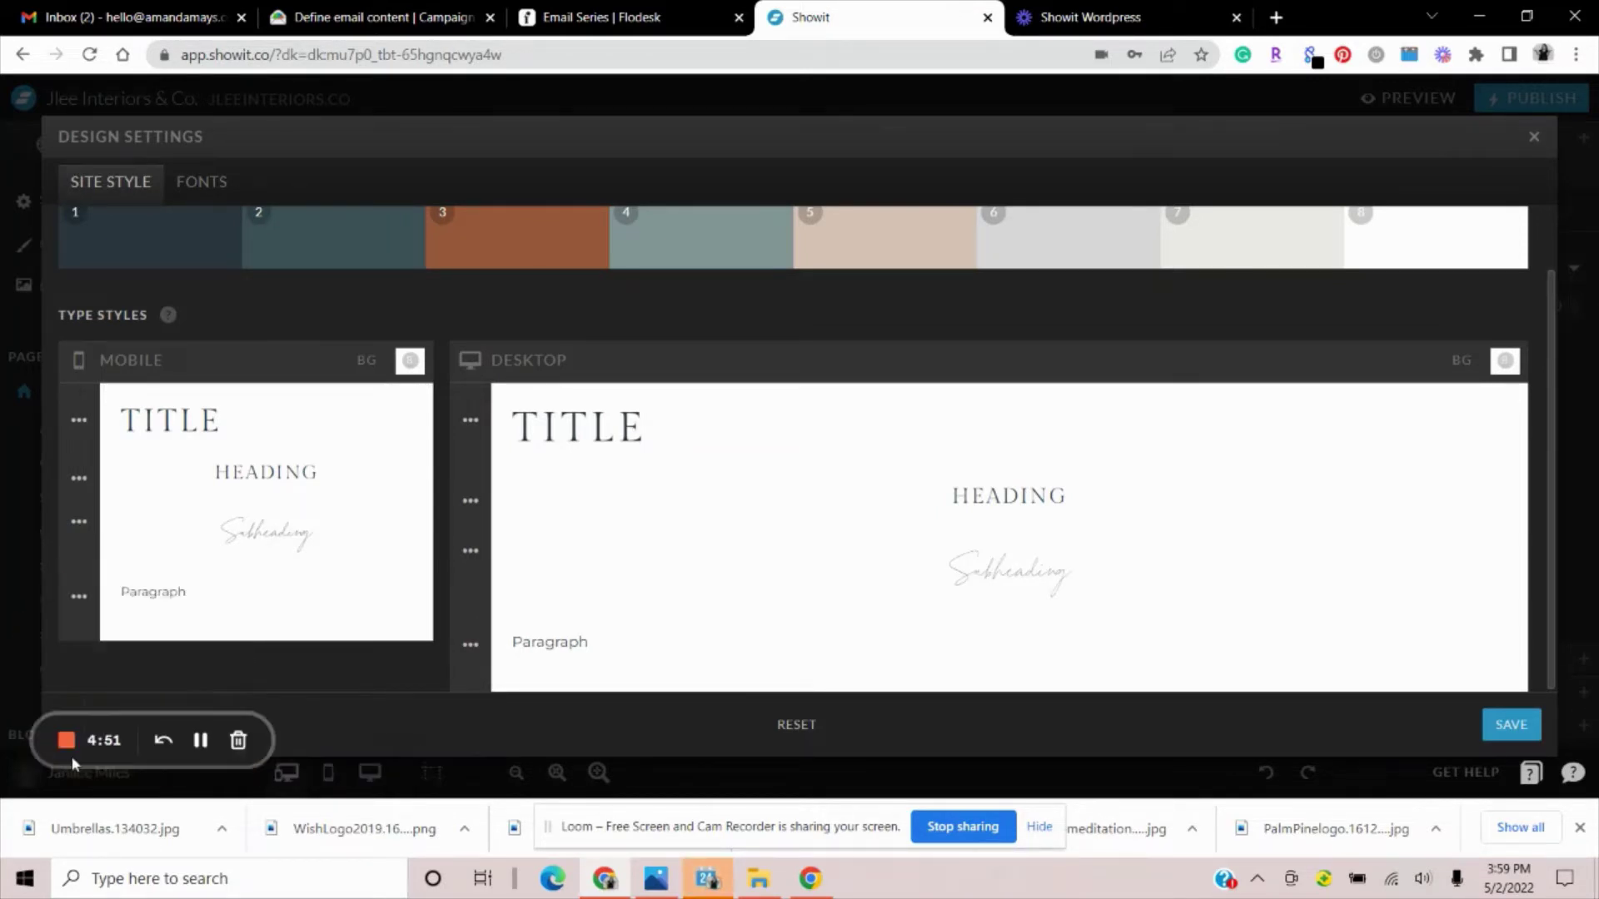
{"action": "left_click", "coordinate": [410, 776]}
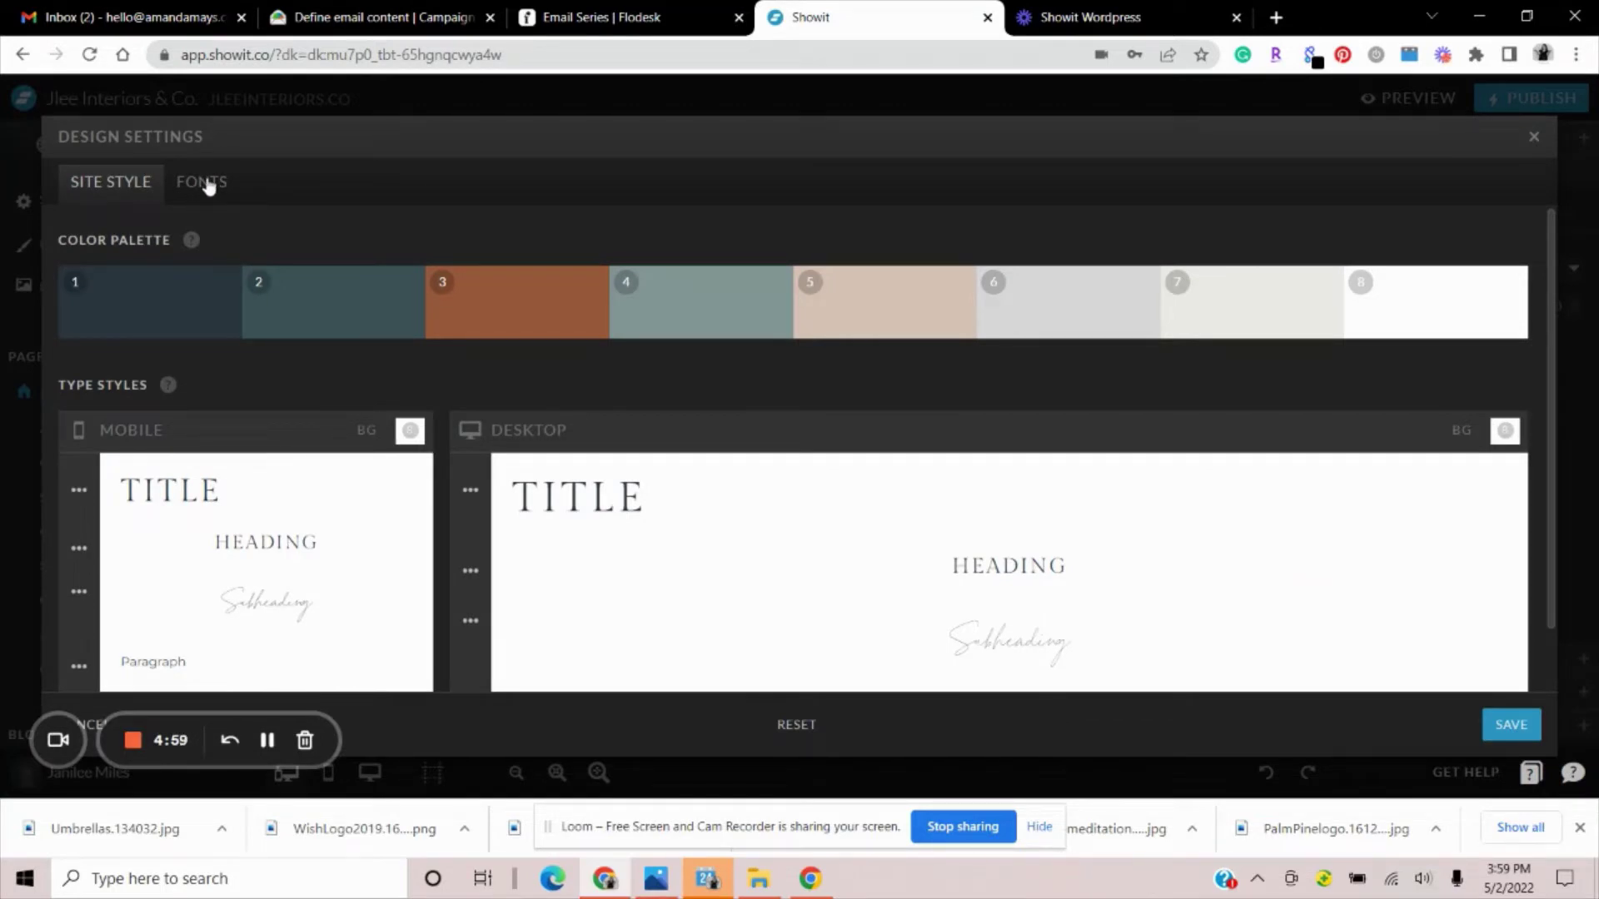
Review the Google font, custom font and active font options in the design settings without changing them
{"action": "left_click", "coordinate": [210, 187]}
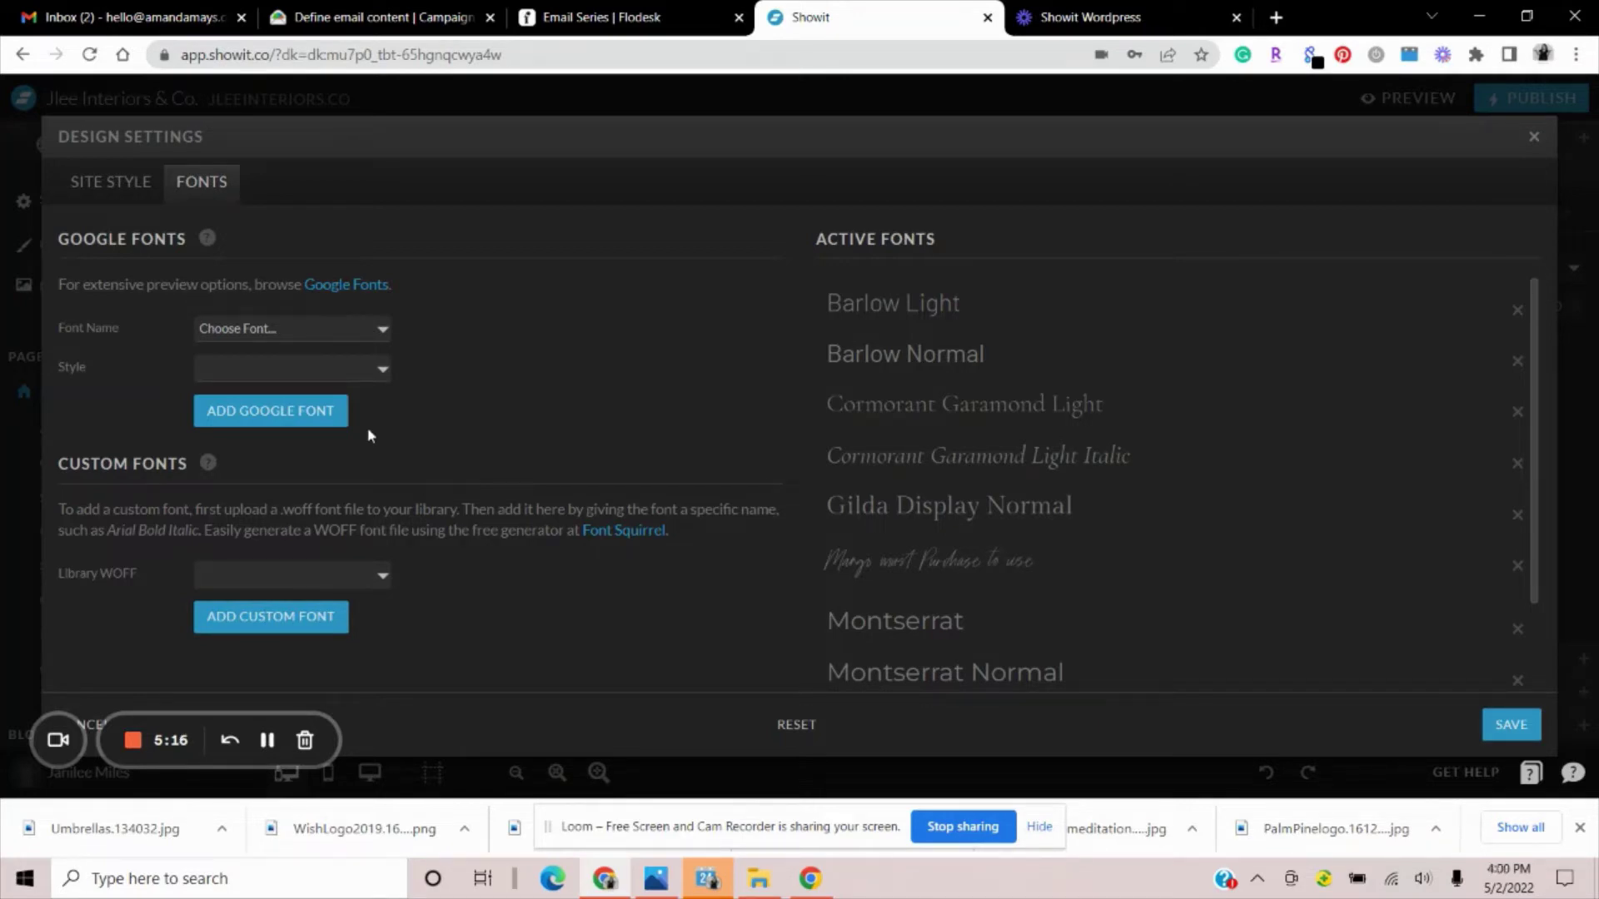
{"action": "left_click", "coordinate": [374, 337]}
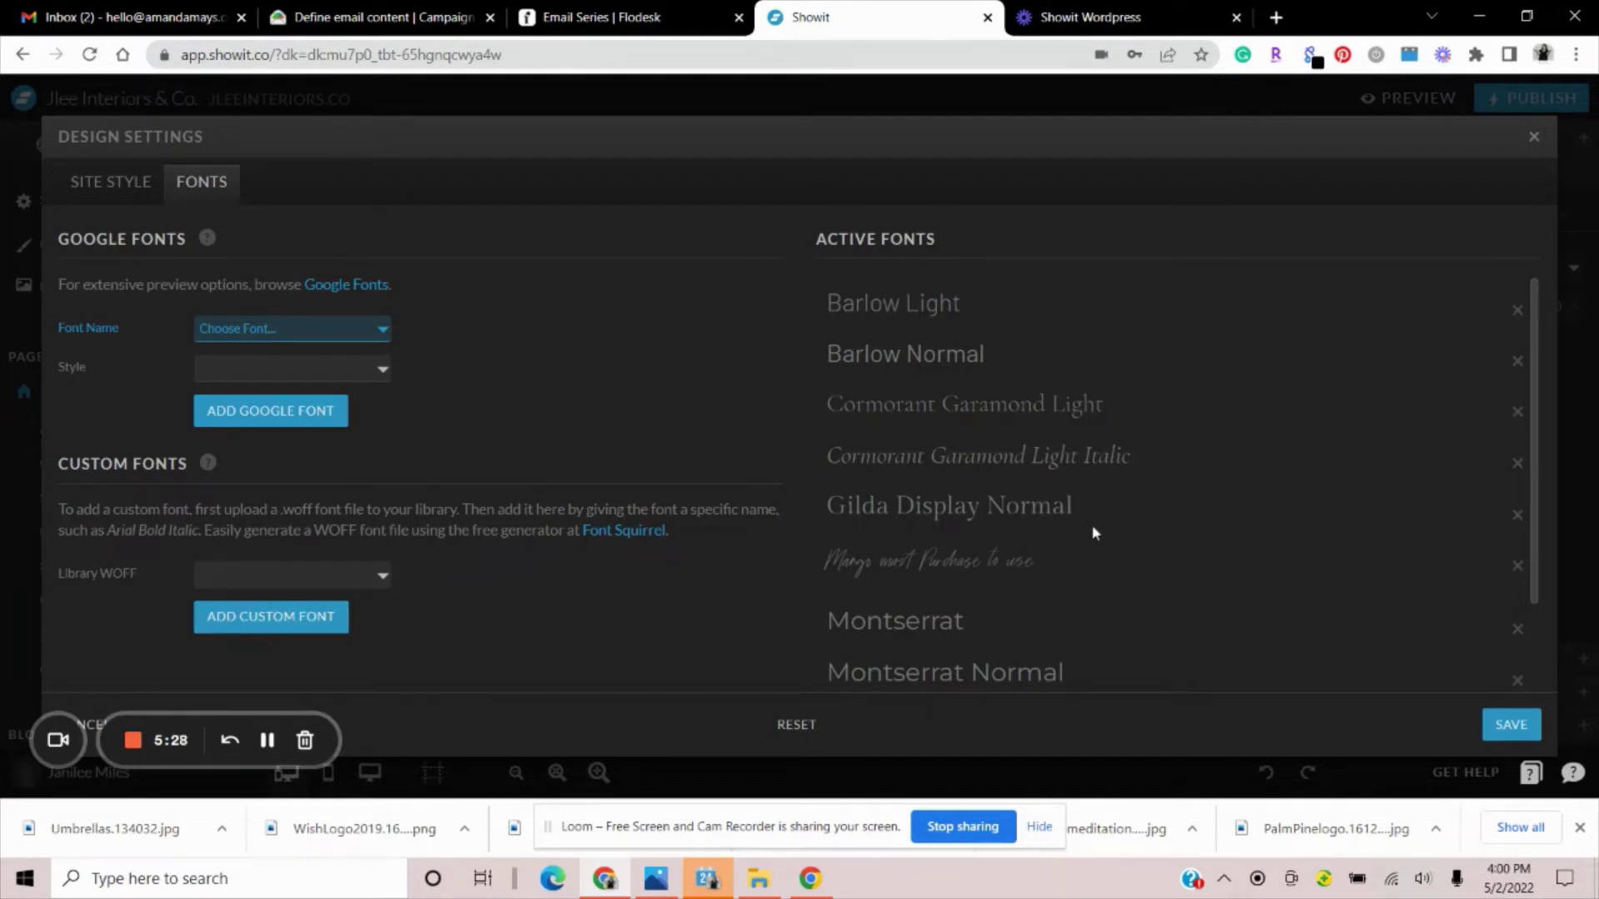
{"action": "left_click", "coordinate": [1534, 136]}
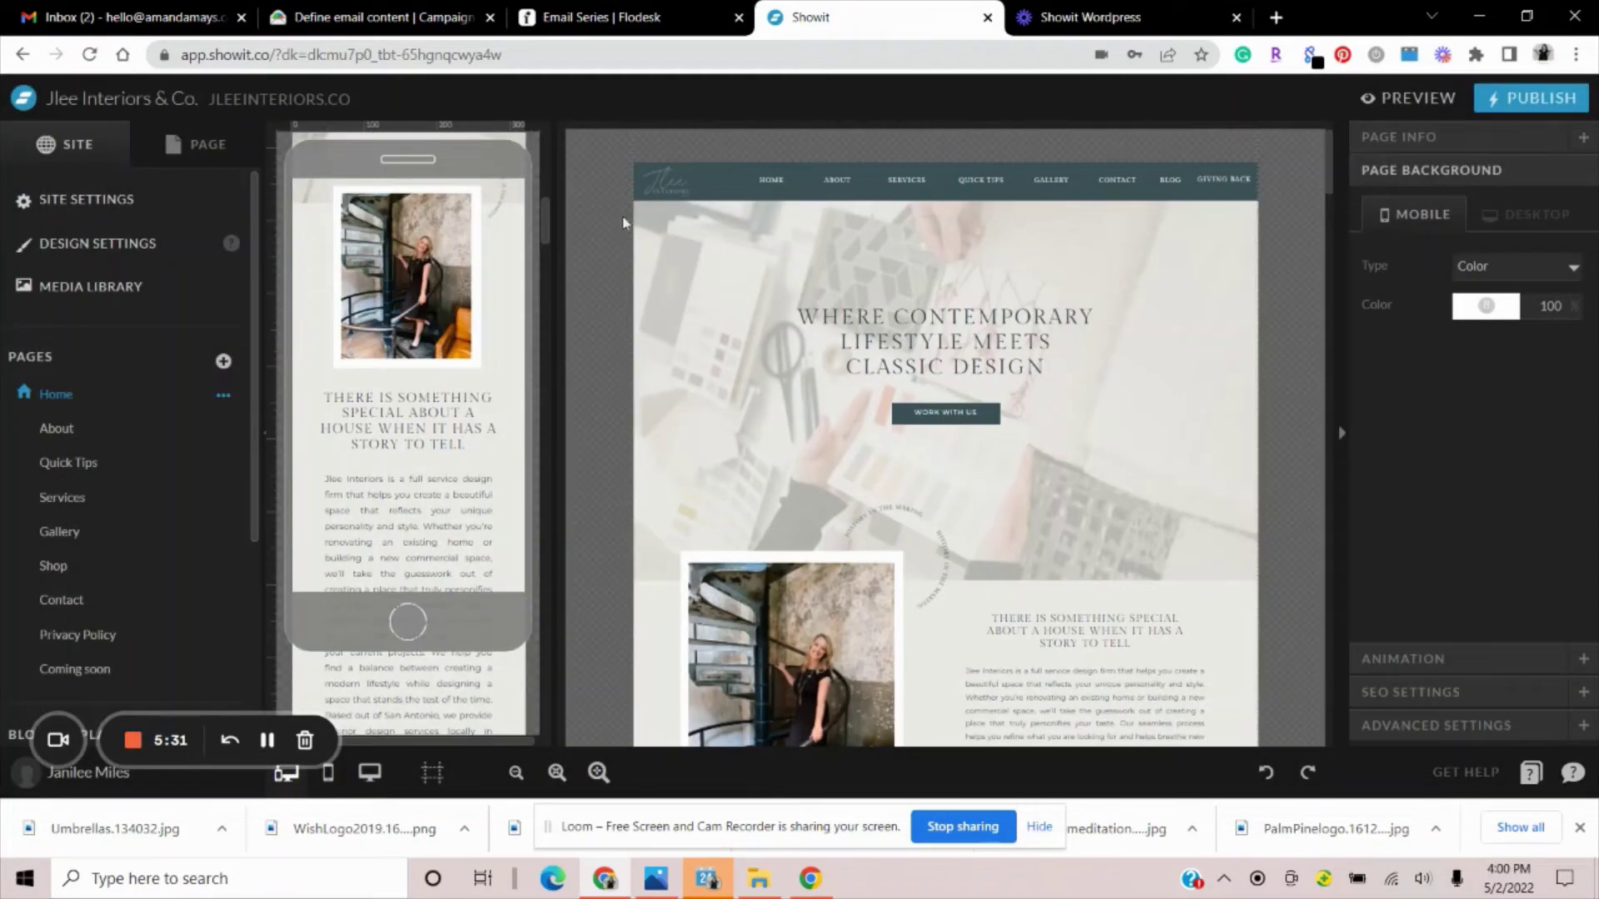
View the images in the Portfolio folder of the media library
{"action": "left_click", "coordinate": [75, 291]}
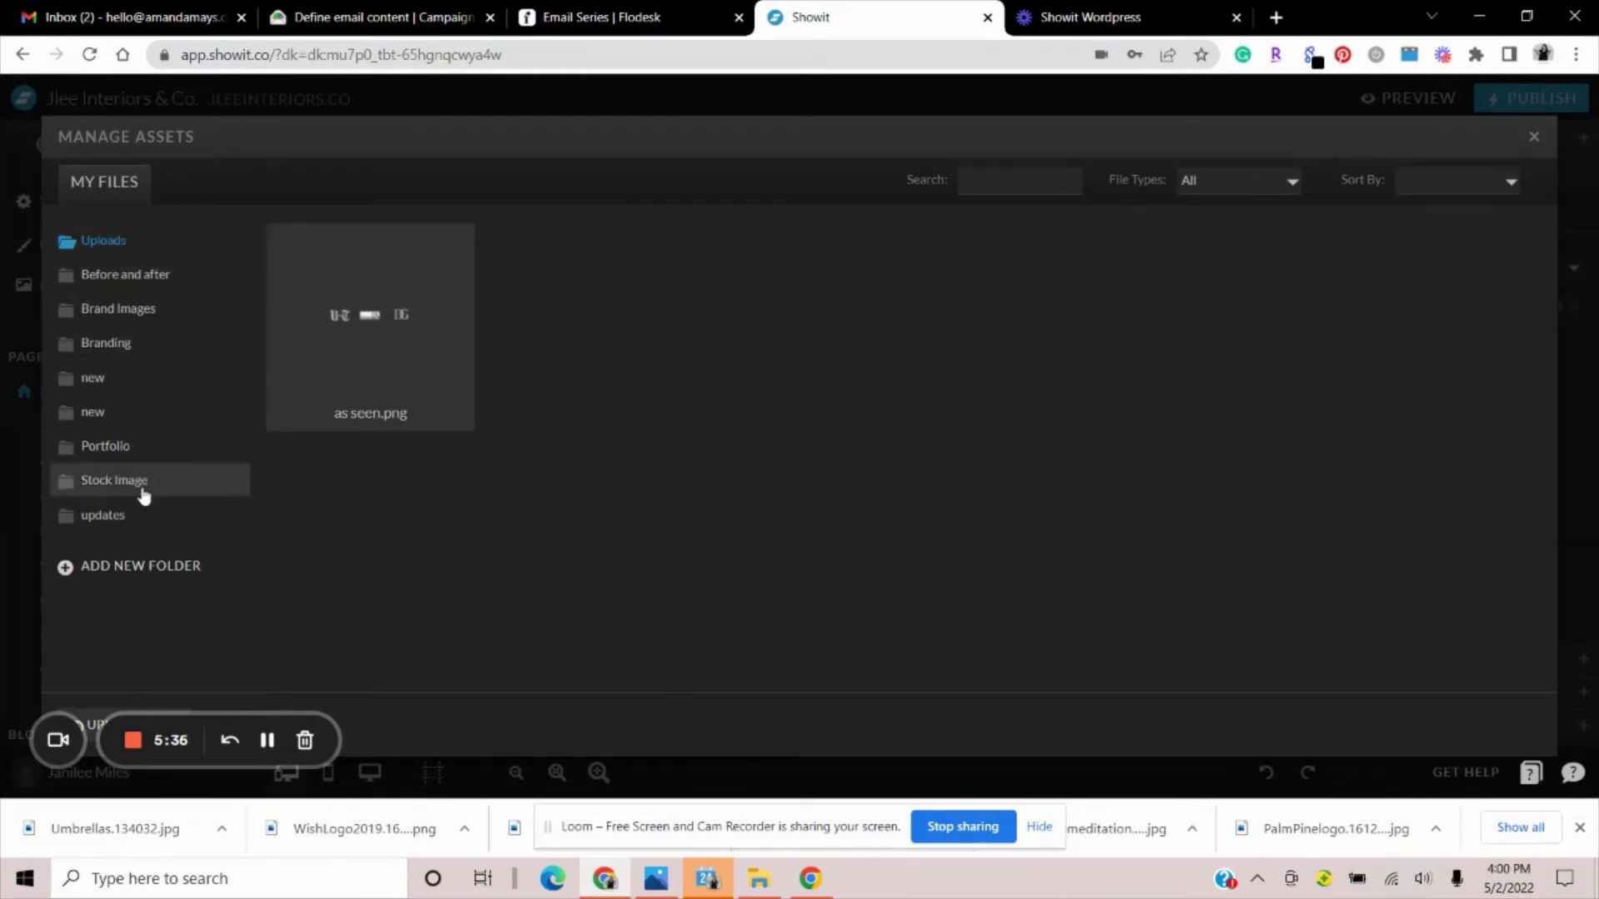
{"action": "left_click", "coordinate": [100, 453]}
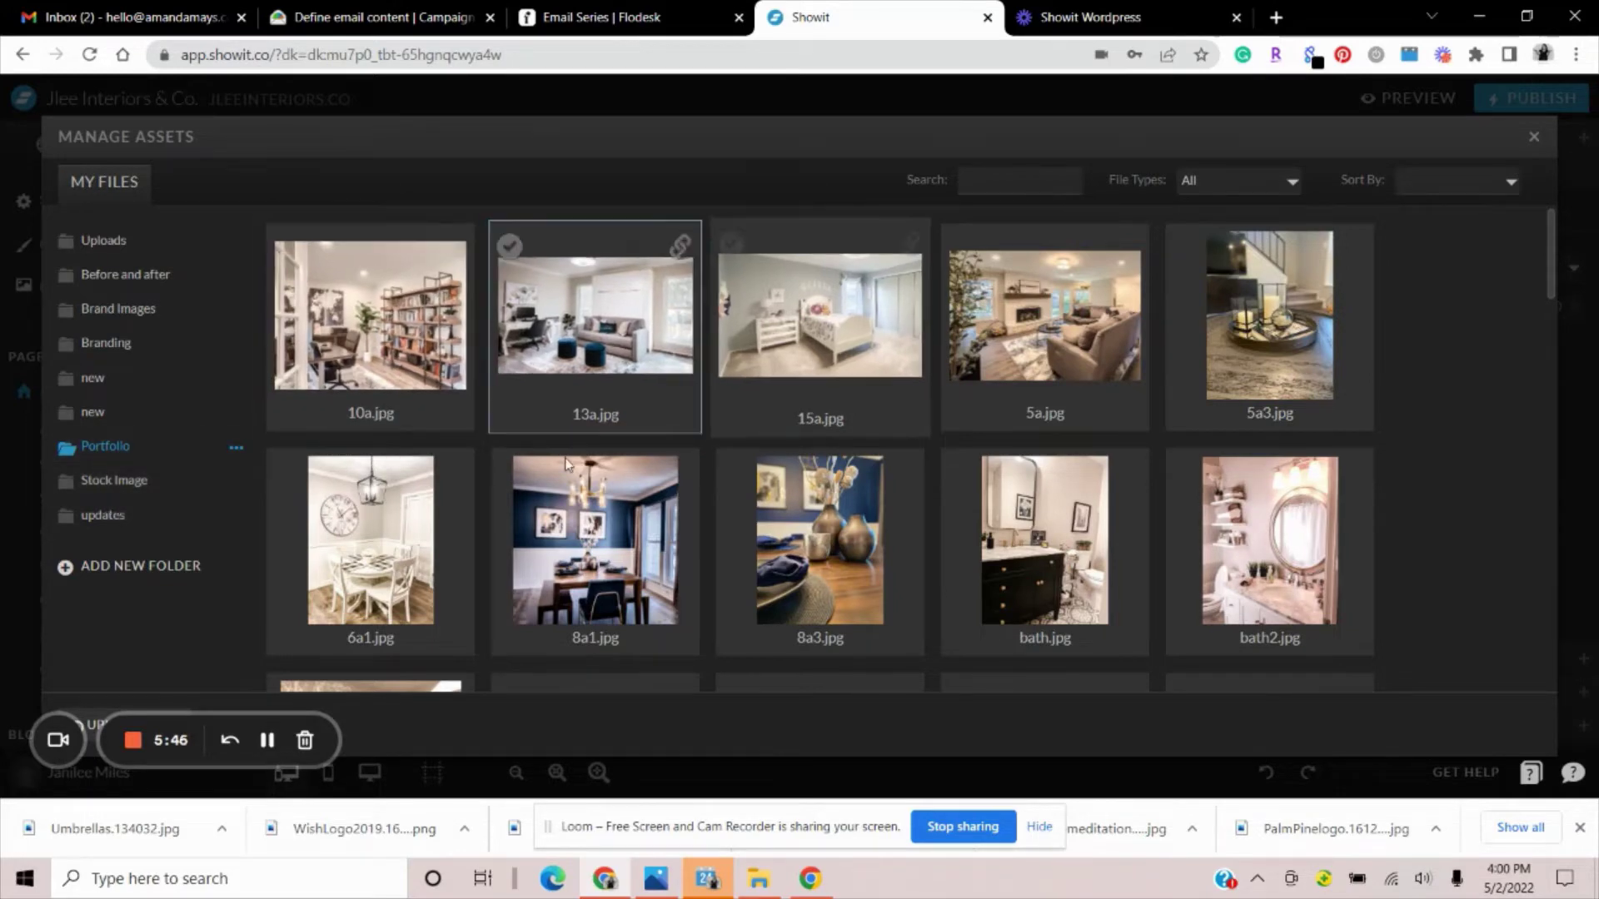
{"action": "left_click", "coordinate": [1533, 136]}
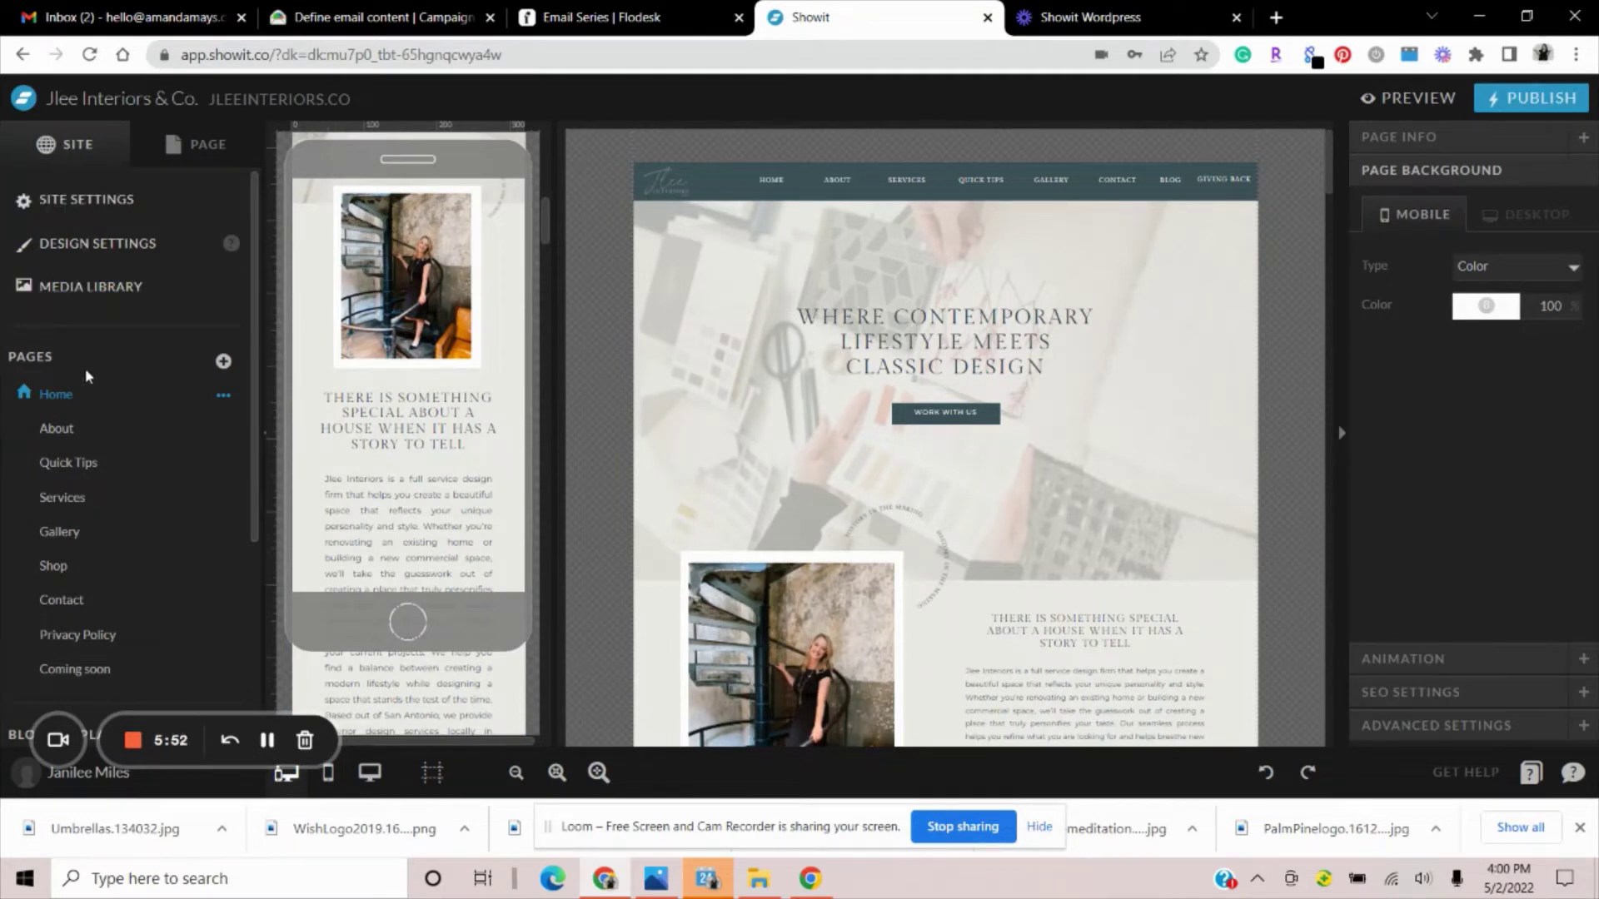
Show the Home page's canvases and inspect the Hero canvas's button text, button background and headline elements
{"action": "left_click", "coordinate": [197, 151]}
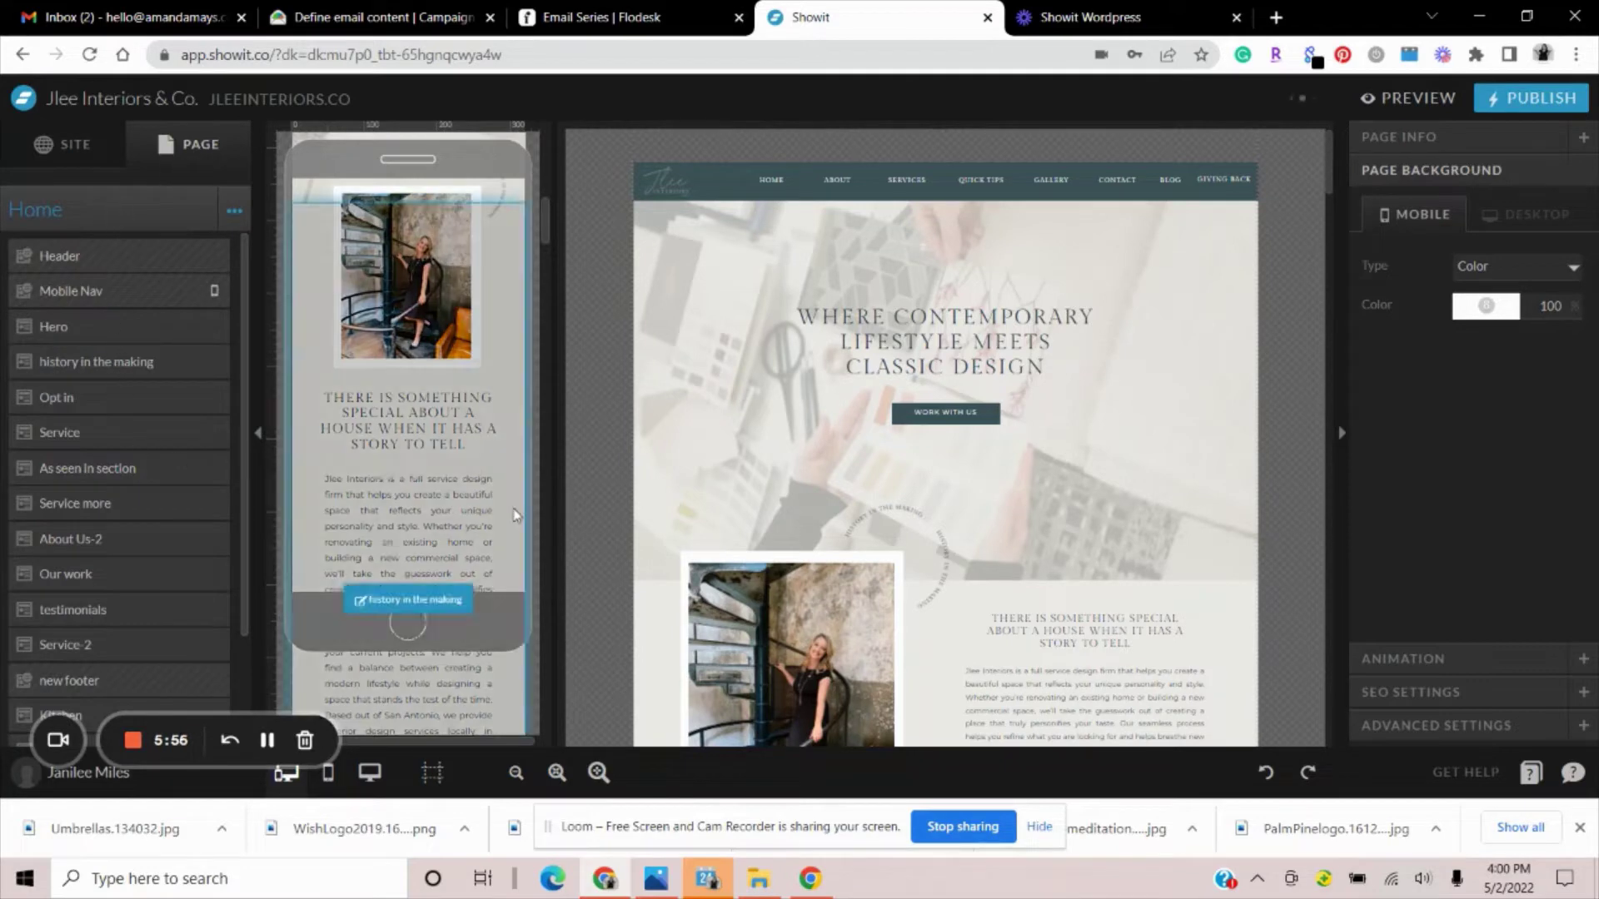
{"action": "scroll", "coordinate": [418, 454], "scroll_direction": "up", "scroll_amount": 5}
{"action": "scroll", "coordinate": [418, 452], "scroll_direction": "up", "scroll_amount": 2}
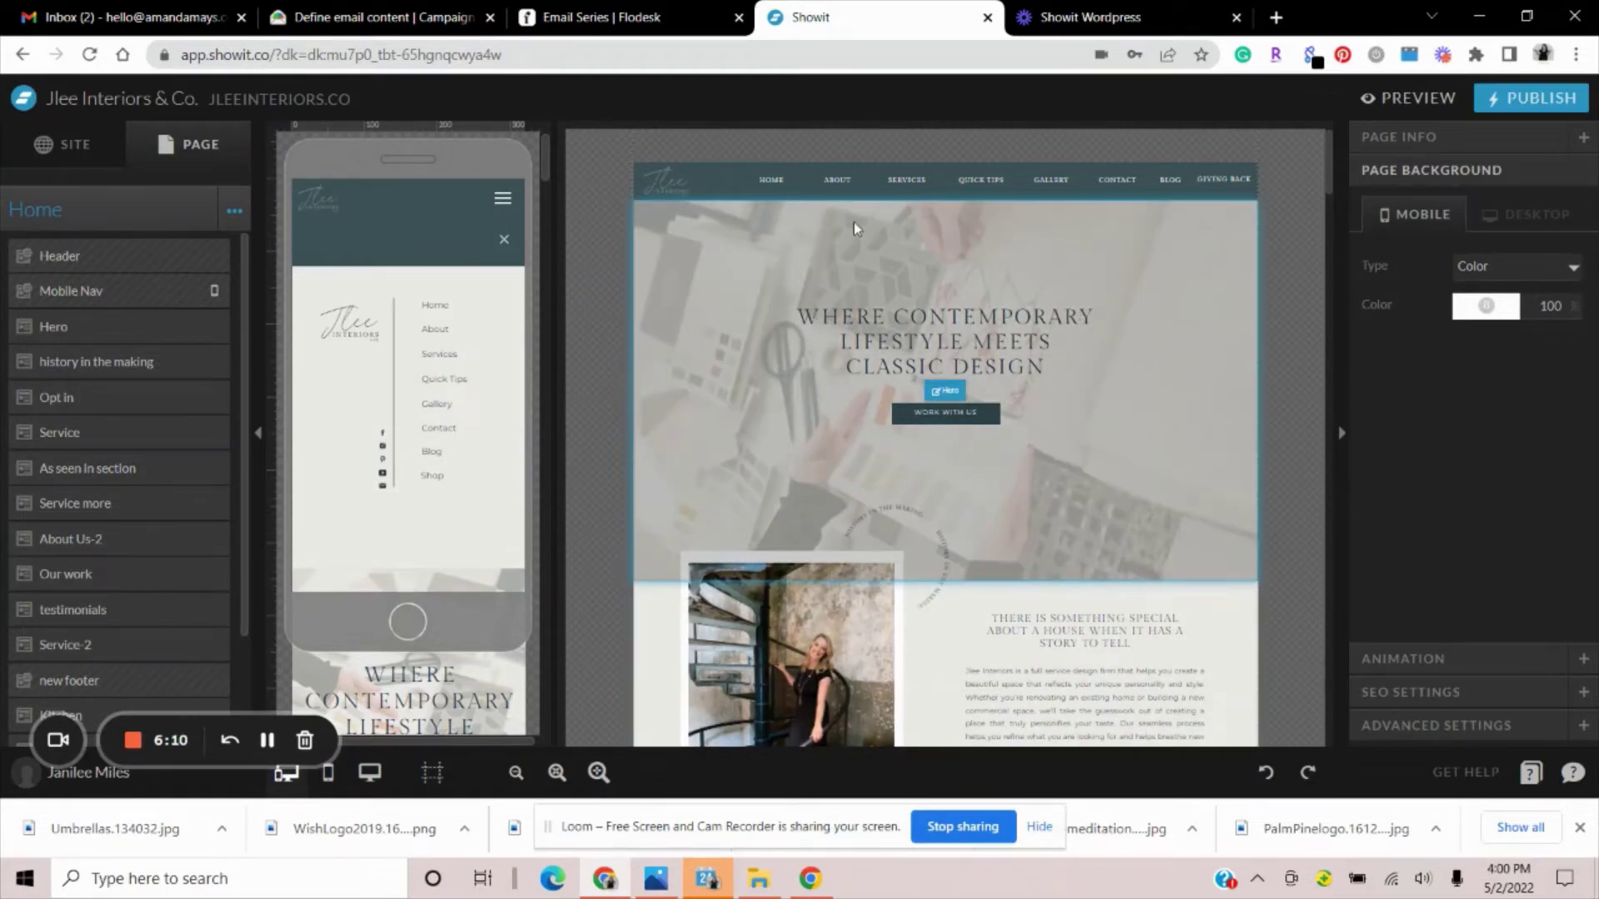
{"action": "left_click", "coordinate": [798, 251]}
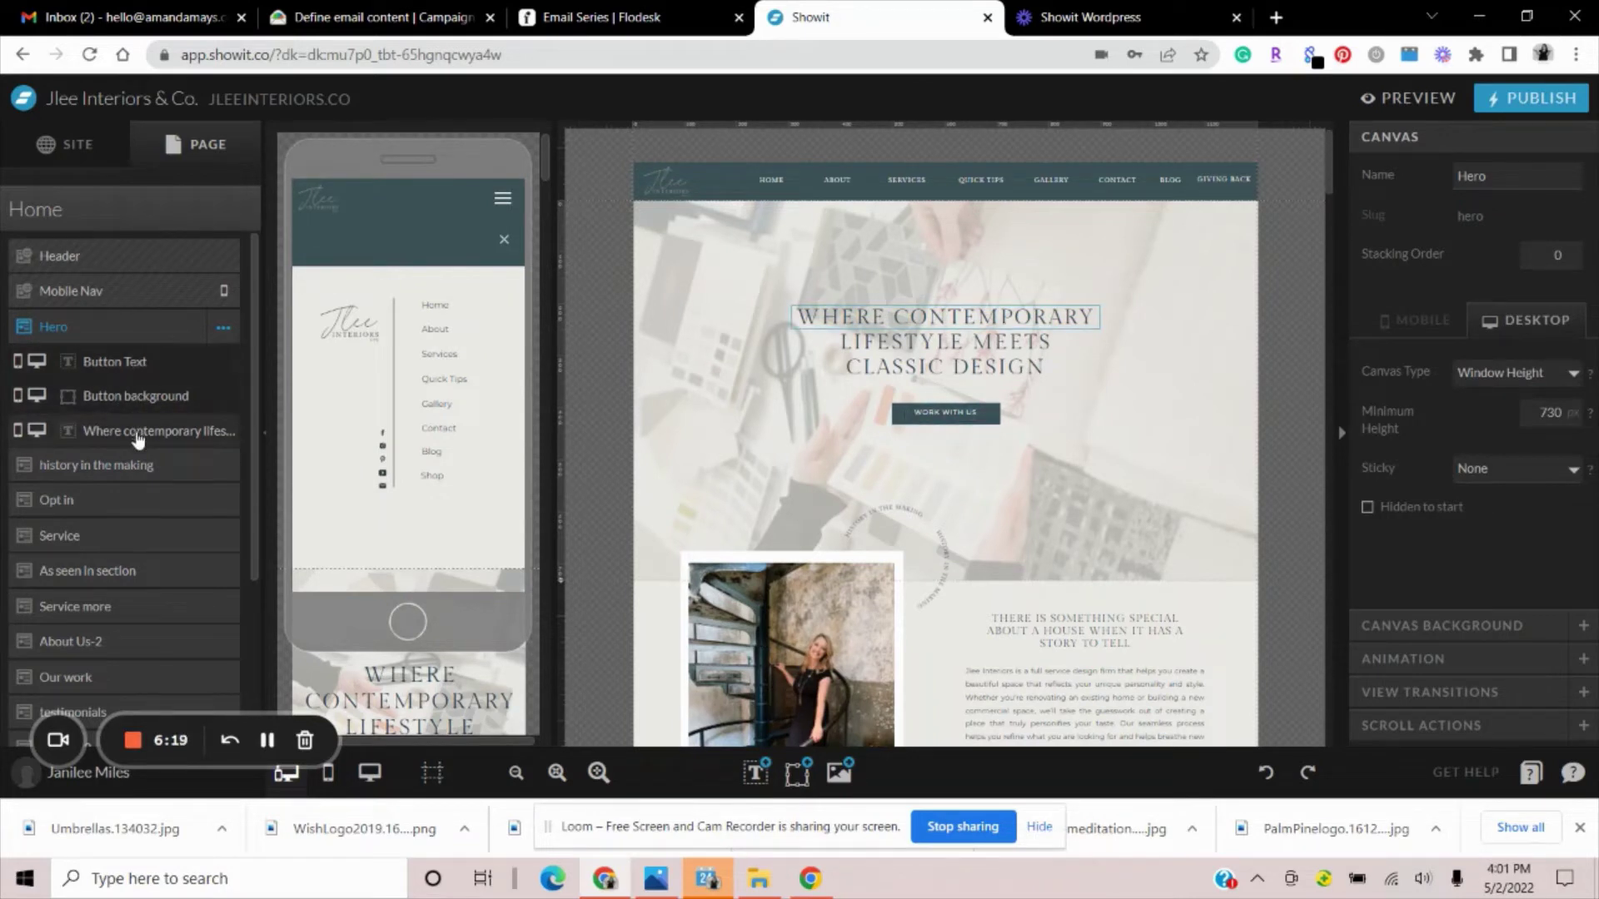
{"action": "left_click", "coordinate": [125, 362]}
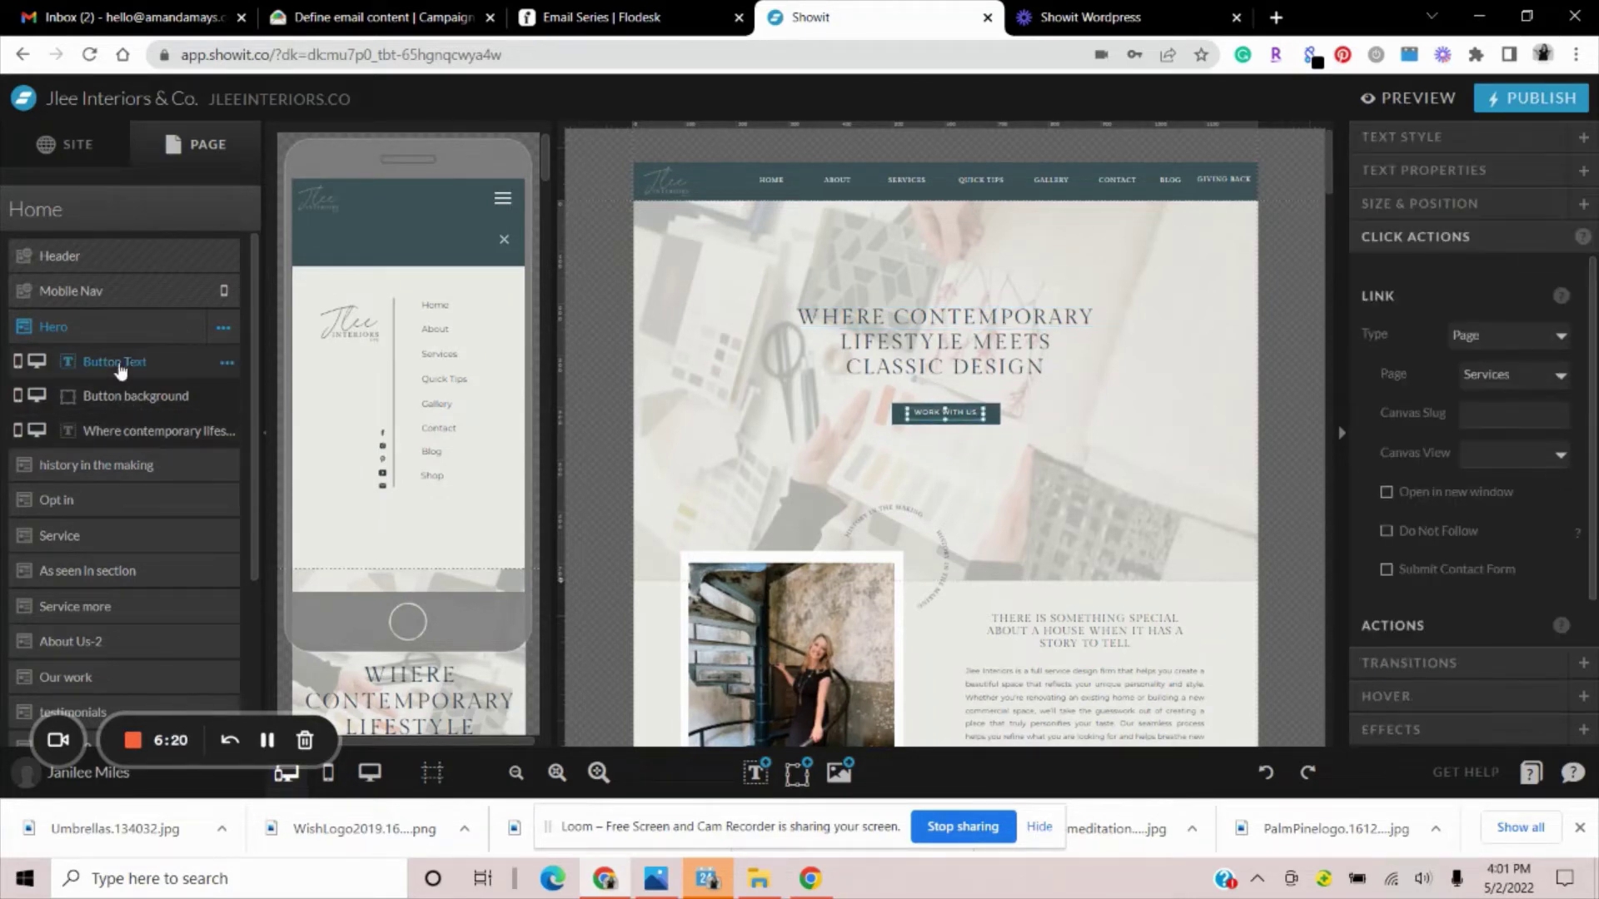
{"action": "left_click", "coordinate": [138, 400]}
{"action": "left_click", "coordinate": [144, 433]}
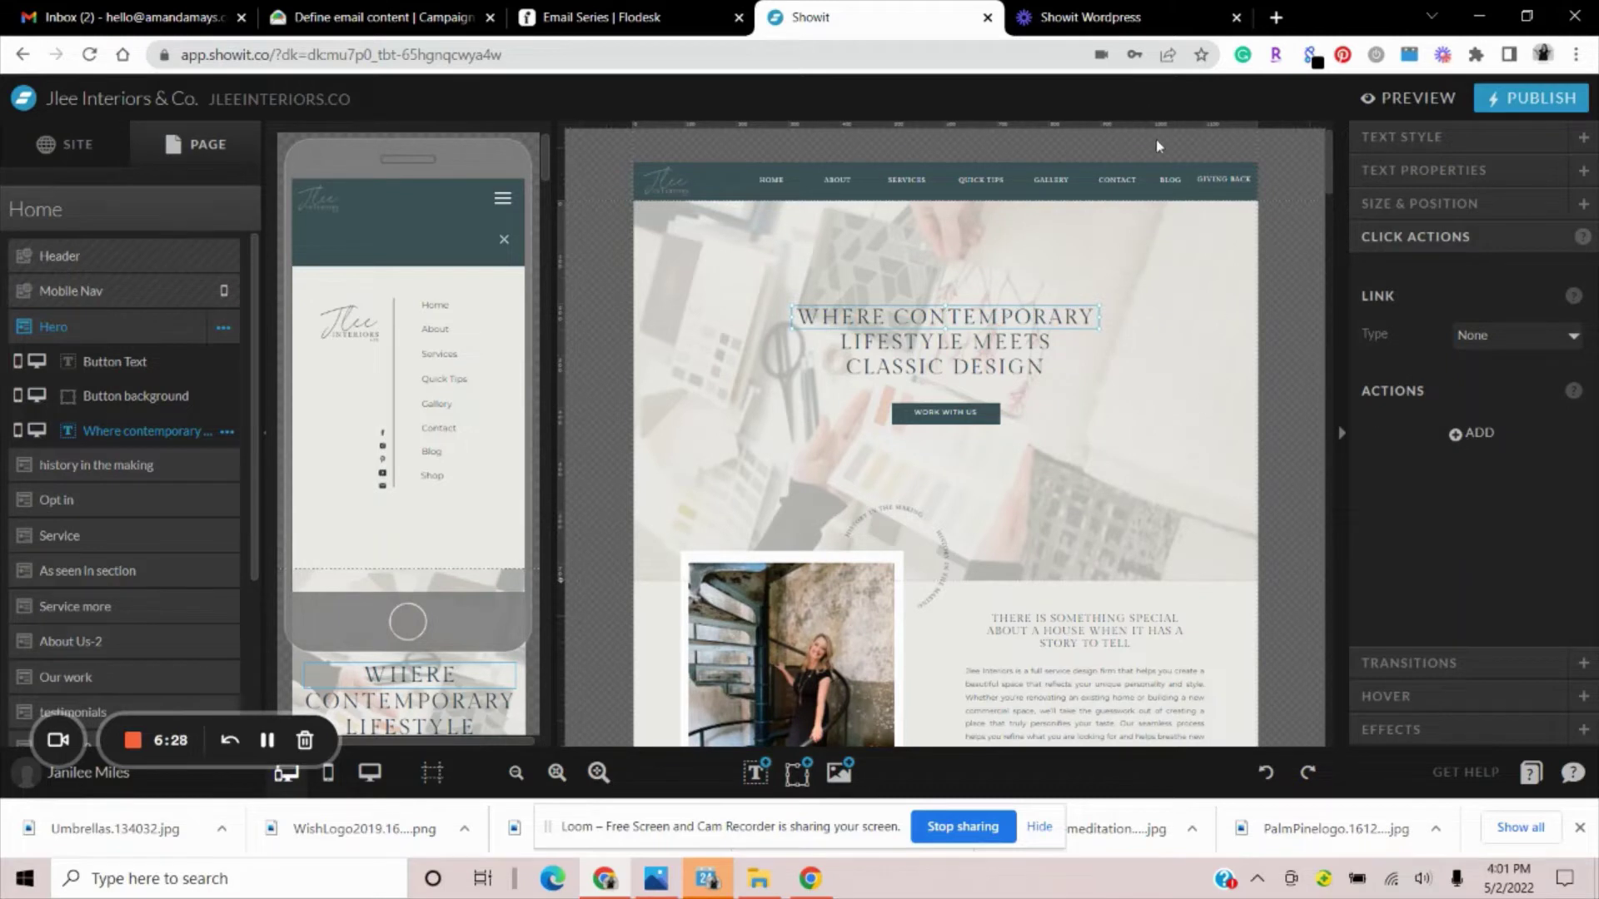
Try Color, Video and Gradient as the Hero canvas's desktop background type and return it to Image
{"action": "left_click", "coordinate": [1224, 268]}
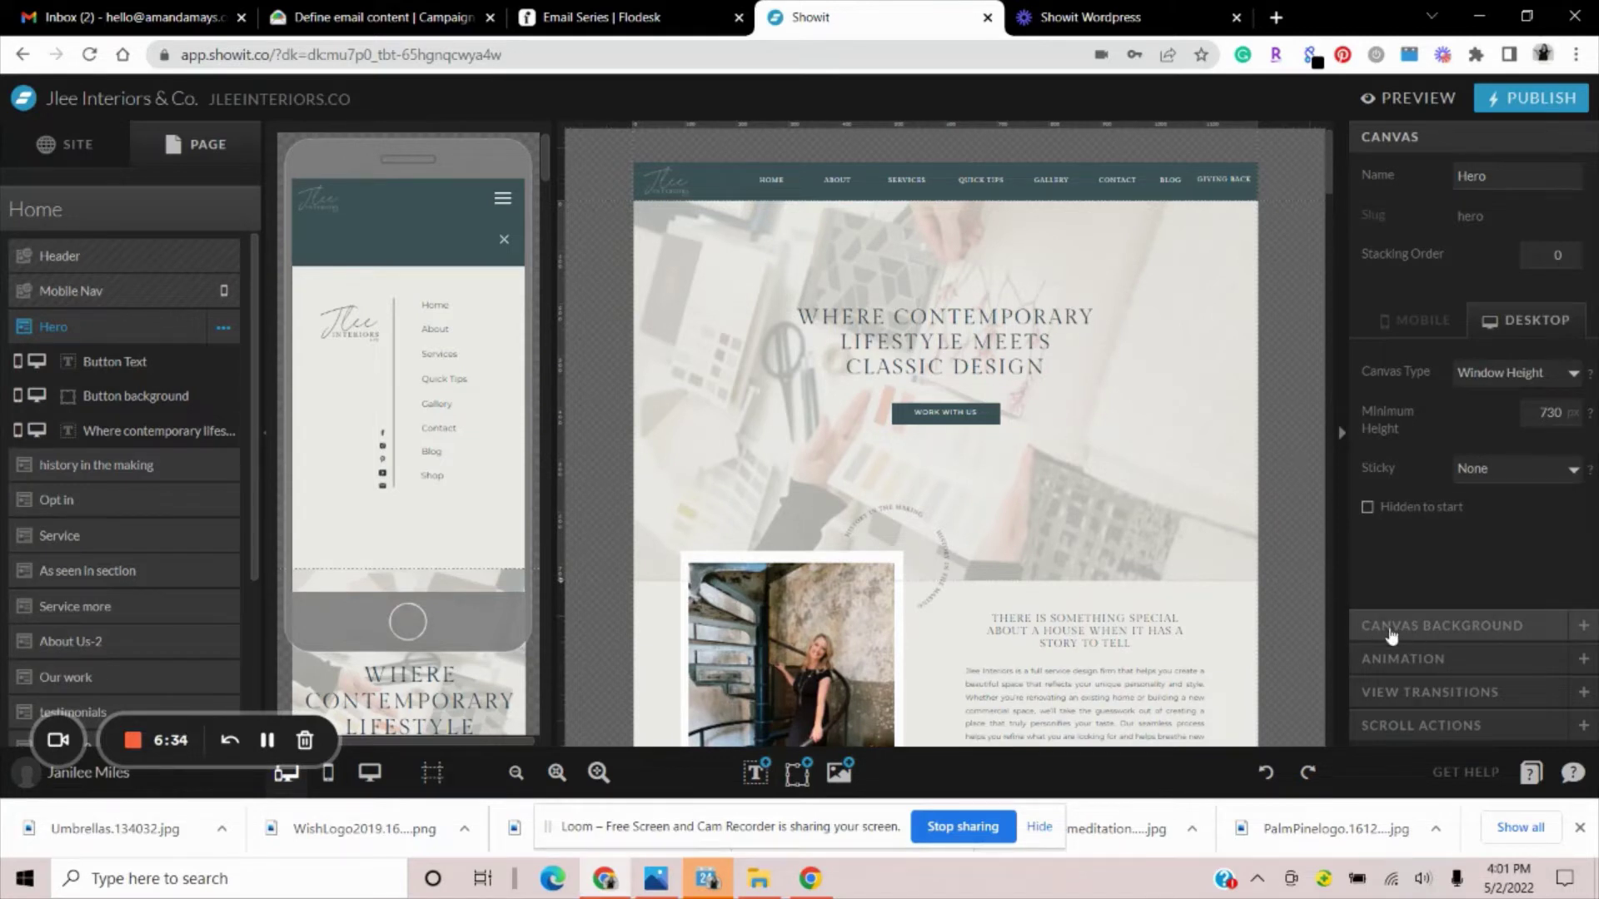
{"action": "left_click", "coordinate": [1416, 627]}
{"action": "mouse_move", "coordinate": [1524, 383]}
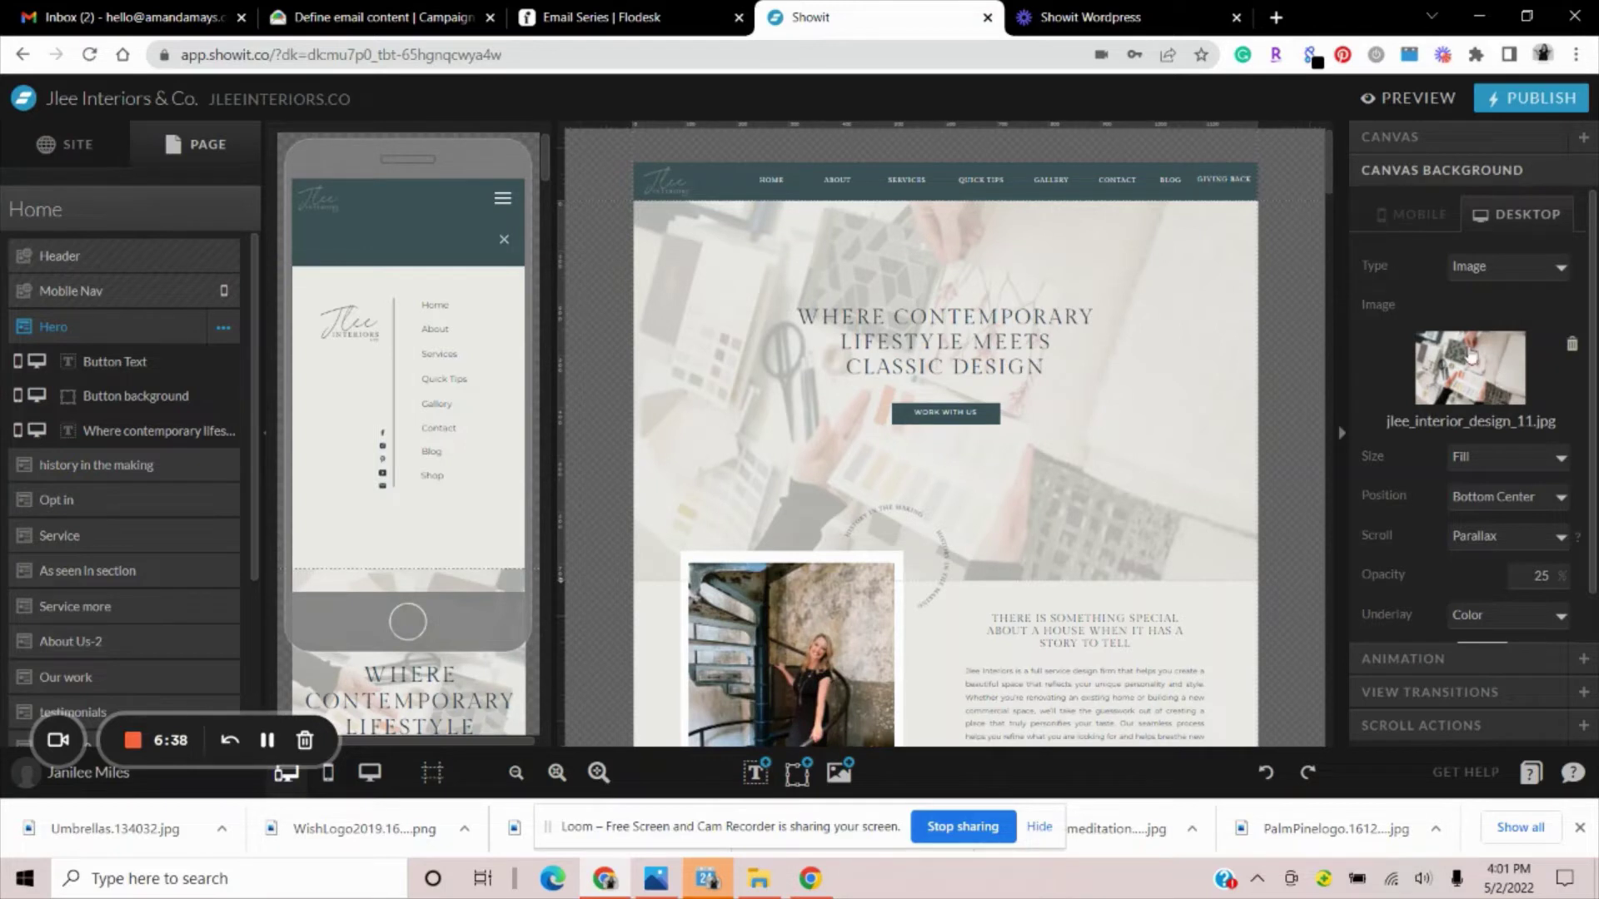
{"action": "left_click", "coordinate": [1502, 266]}
{"action": "left_click", "coordinate": [1499, 307]}
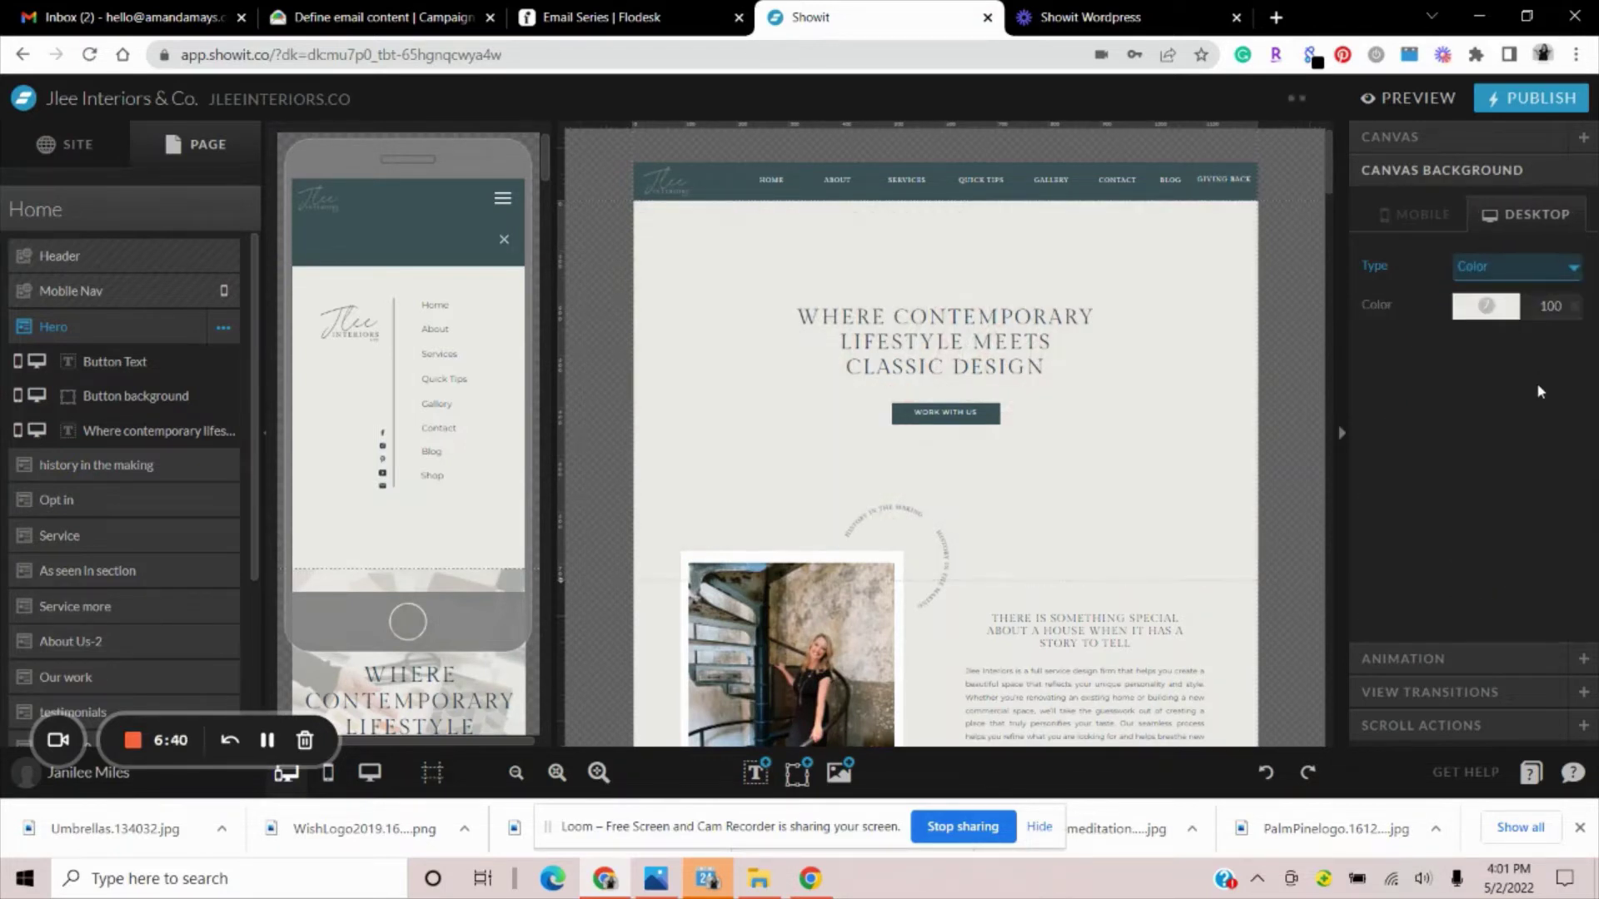
{"action": "left_click", "coordinate": [1525, 267]}
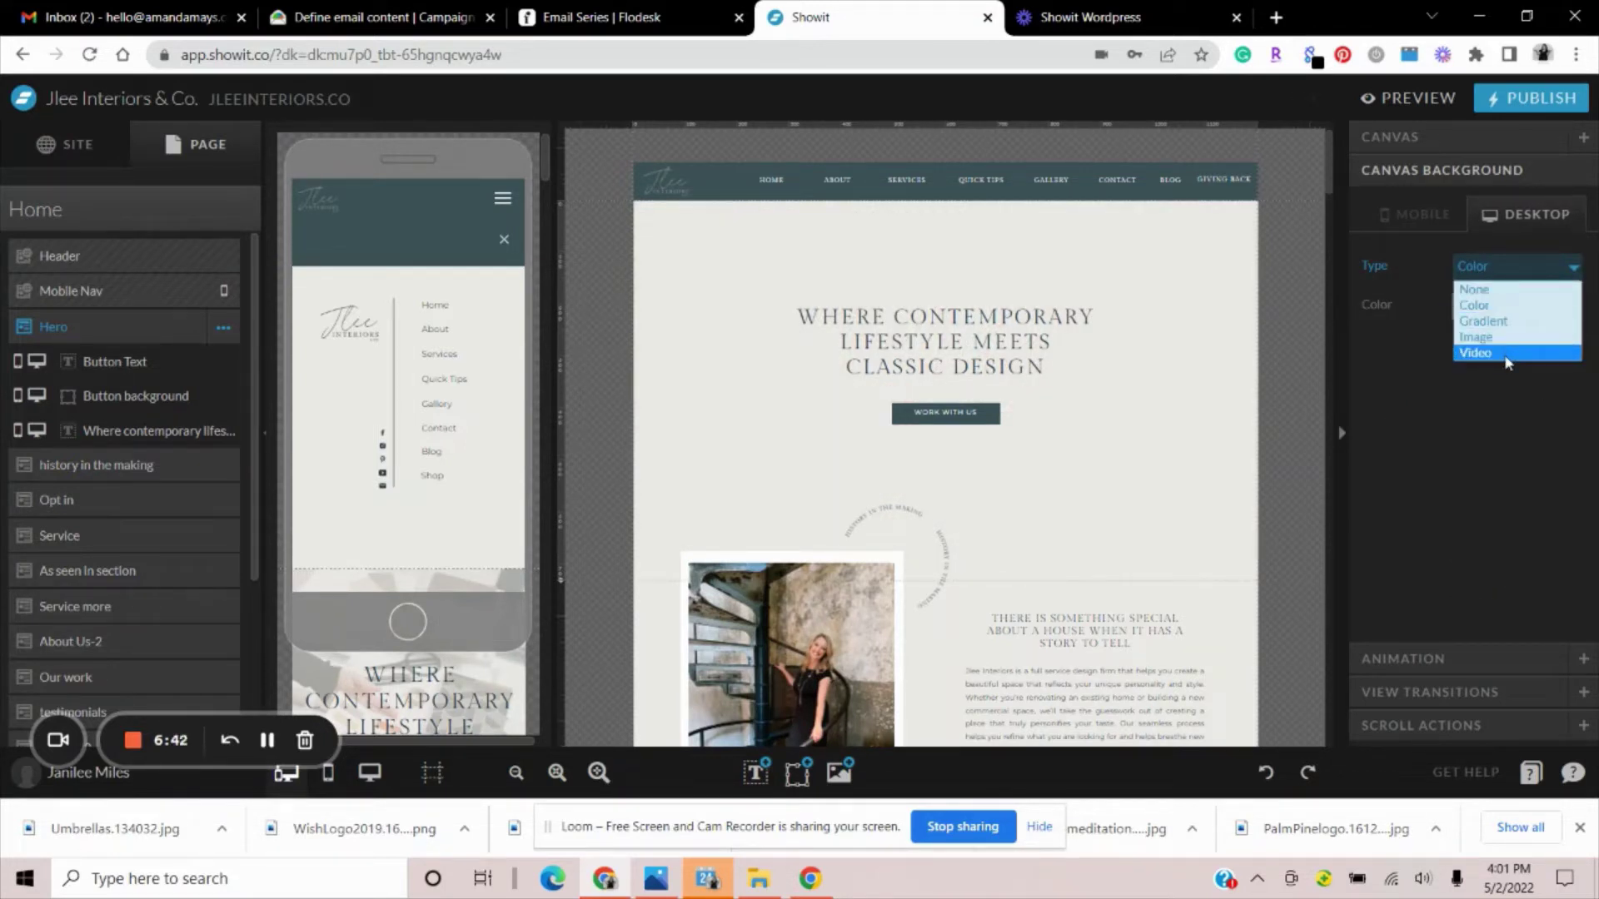
{"action": "left_click", "coordinate": [1504, 353]}
{"action": "left_click", "coordinate": [1499, 268]}
{"action": "left_click", "coordinate": [1490, 321]}
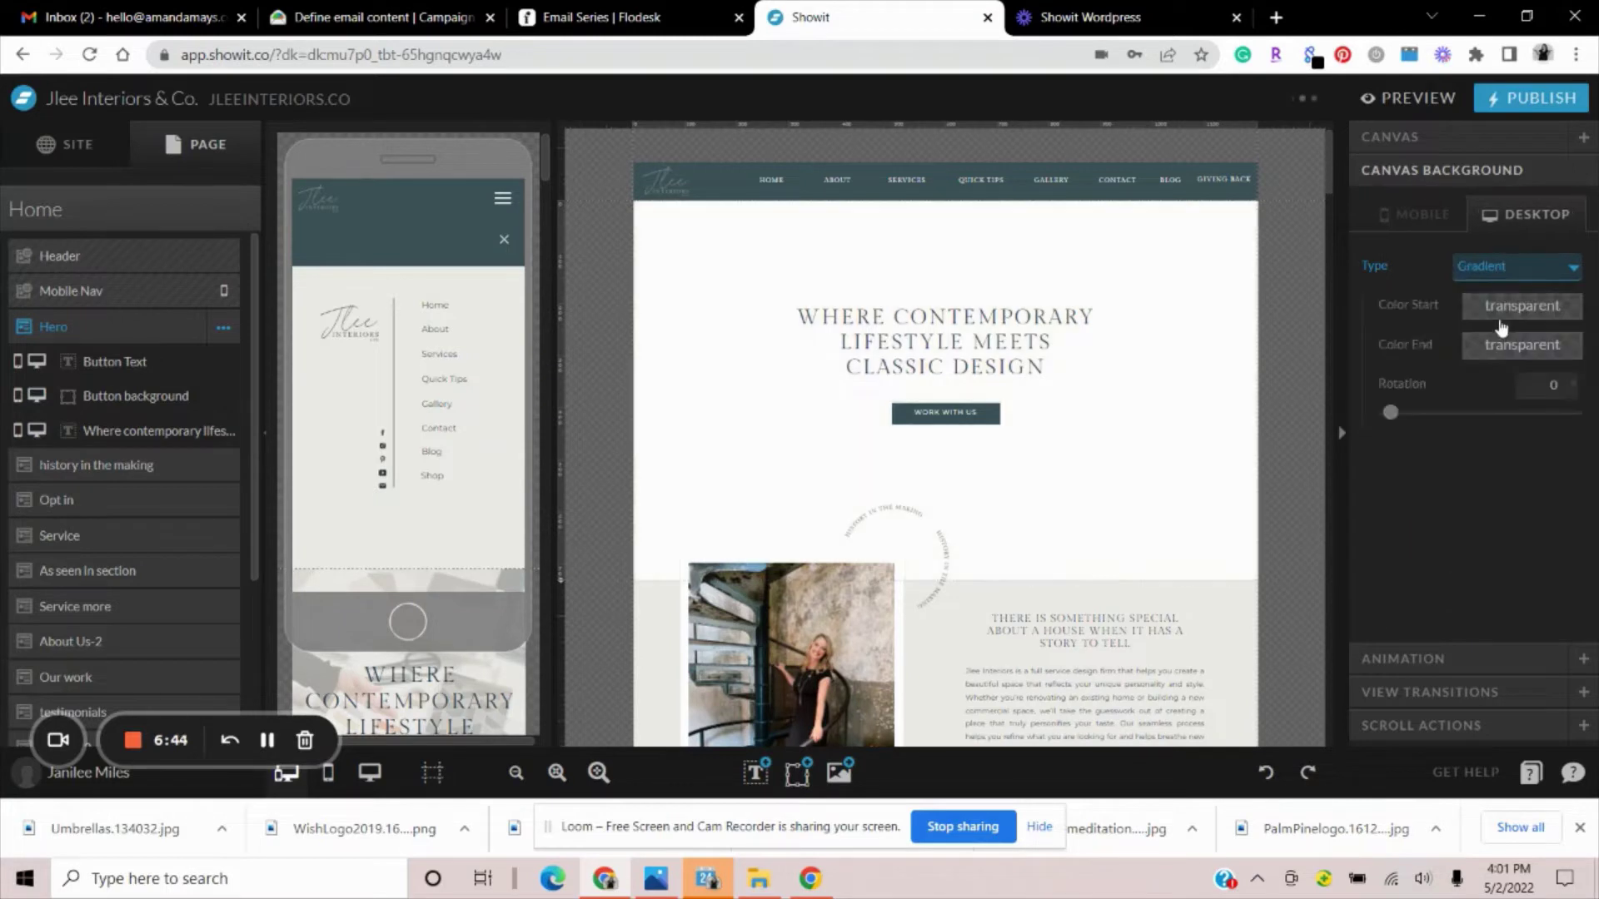
{"action": "left_click", "coordinate": [1492, 267]}
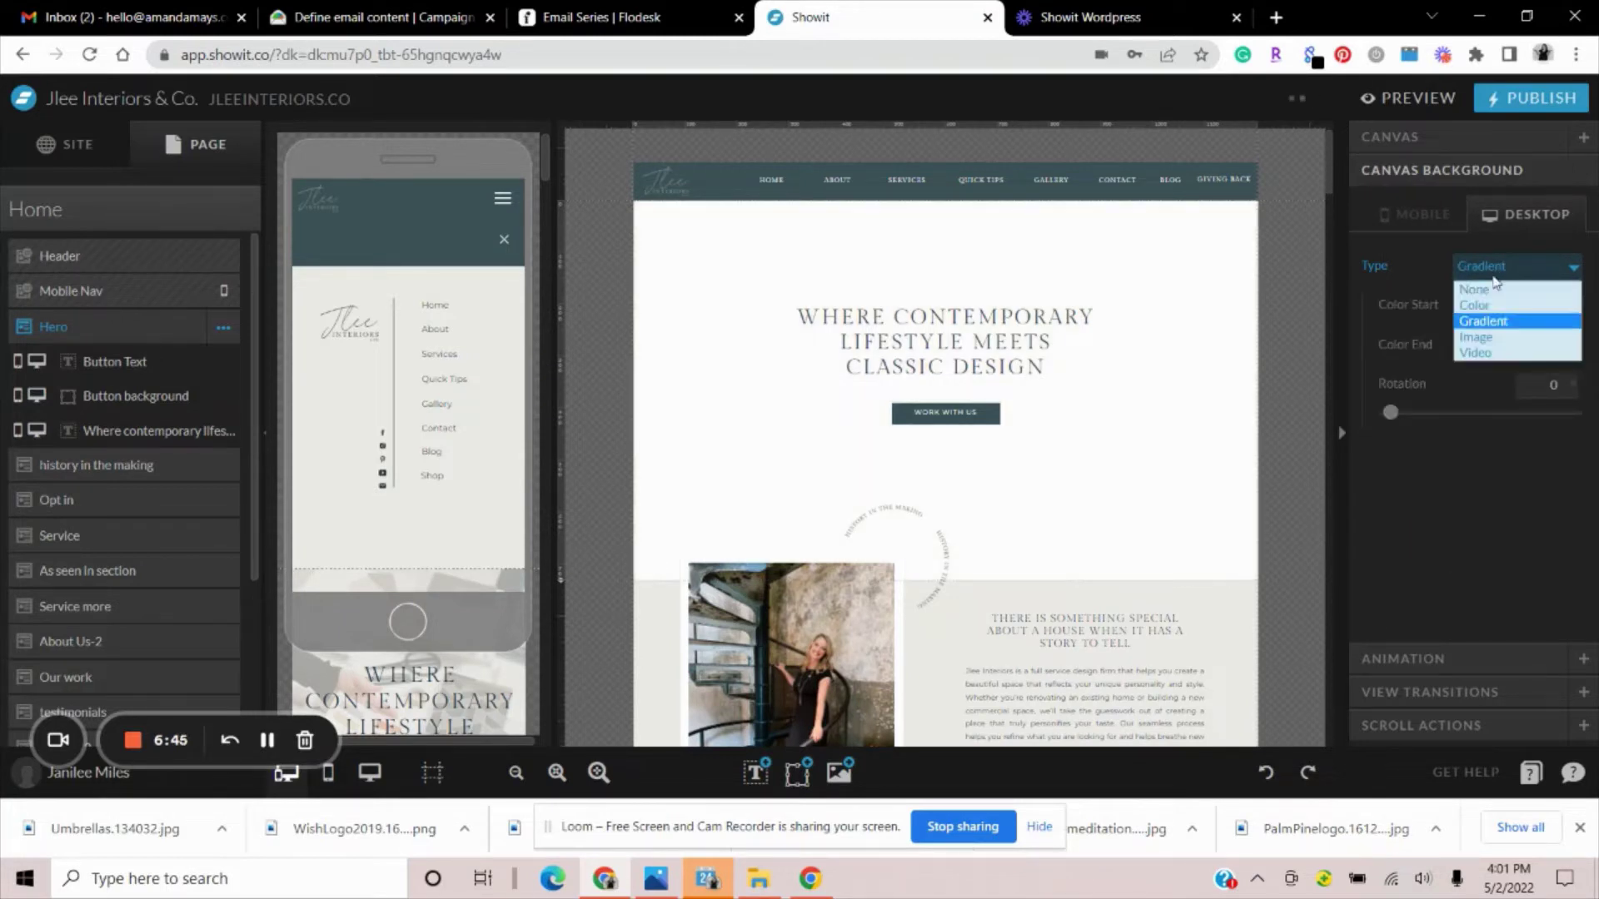
{"action": "left_click", "coordinate": [1490, 337]}
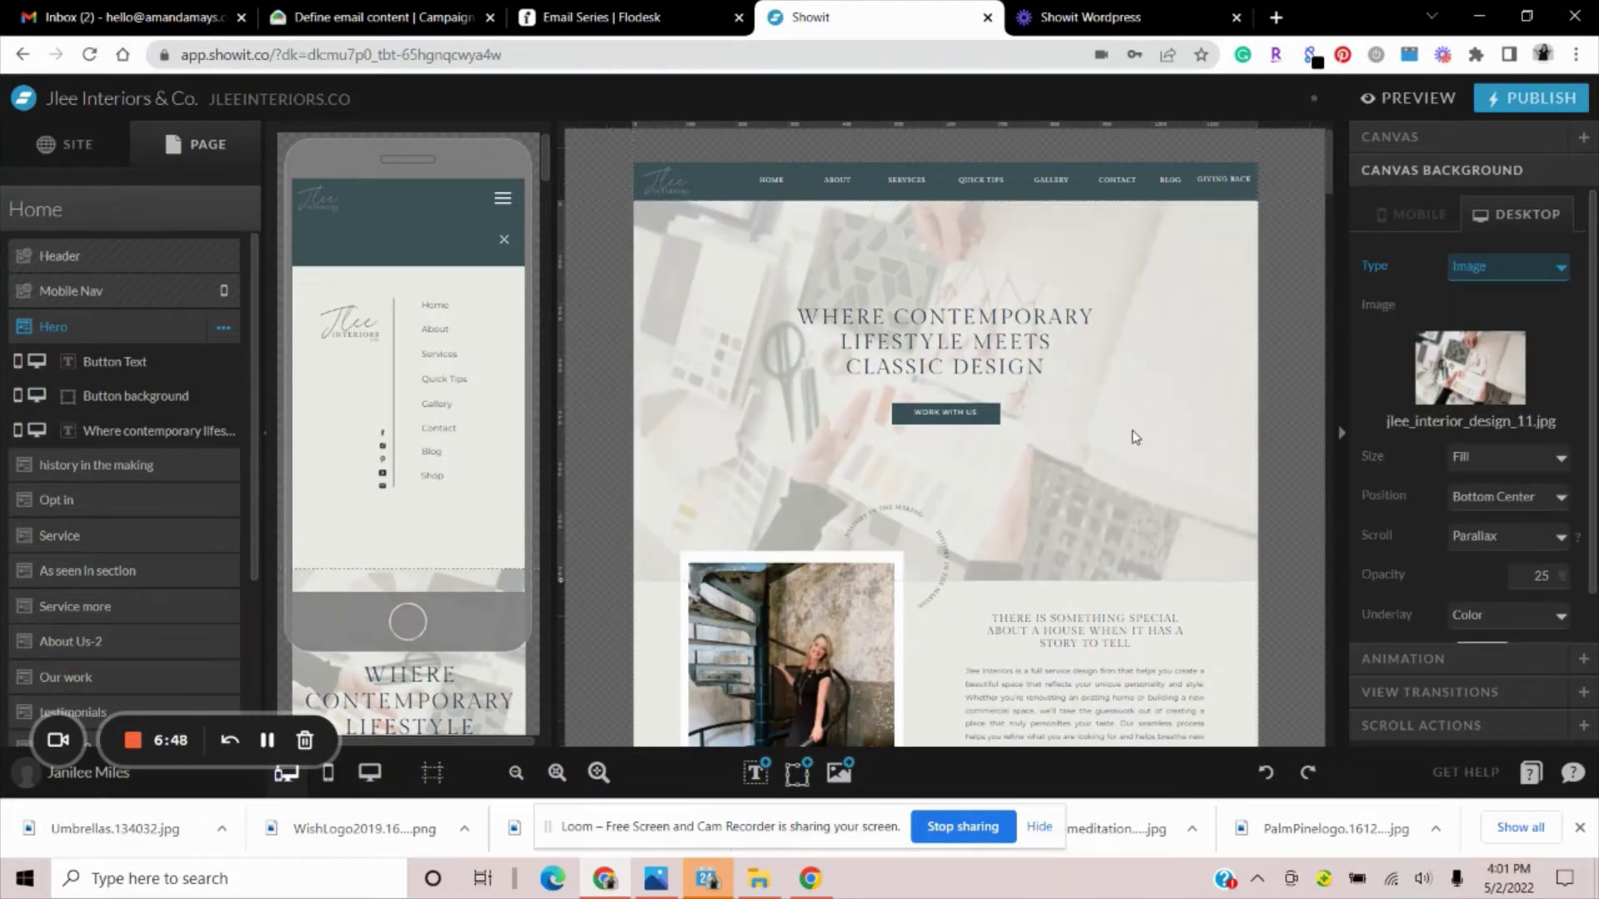
{"action": "mouse_move", "coordinate": [1404, 432]}
Try moving the Hero headline up and to the right on the desktop canvas, and undo the move
{"action": "left_click", "coordinate": [966, 320]}
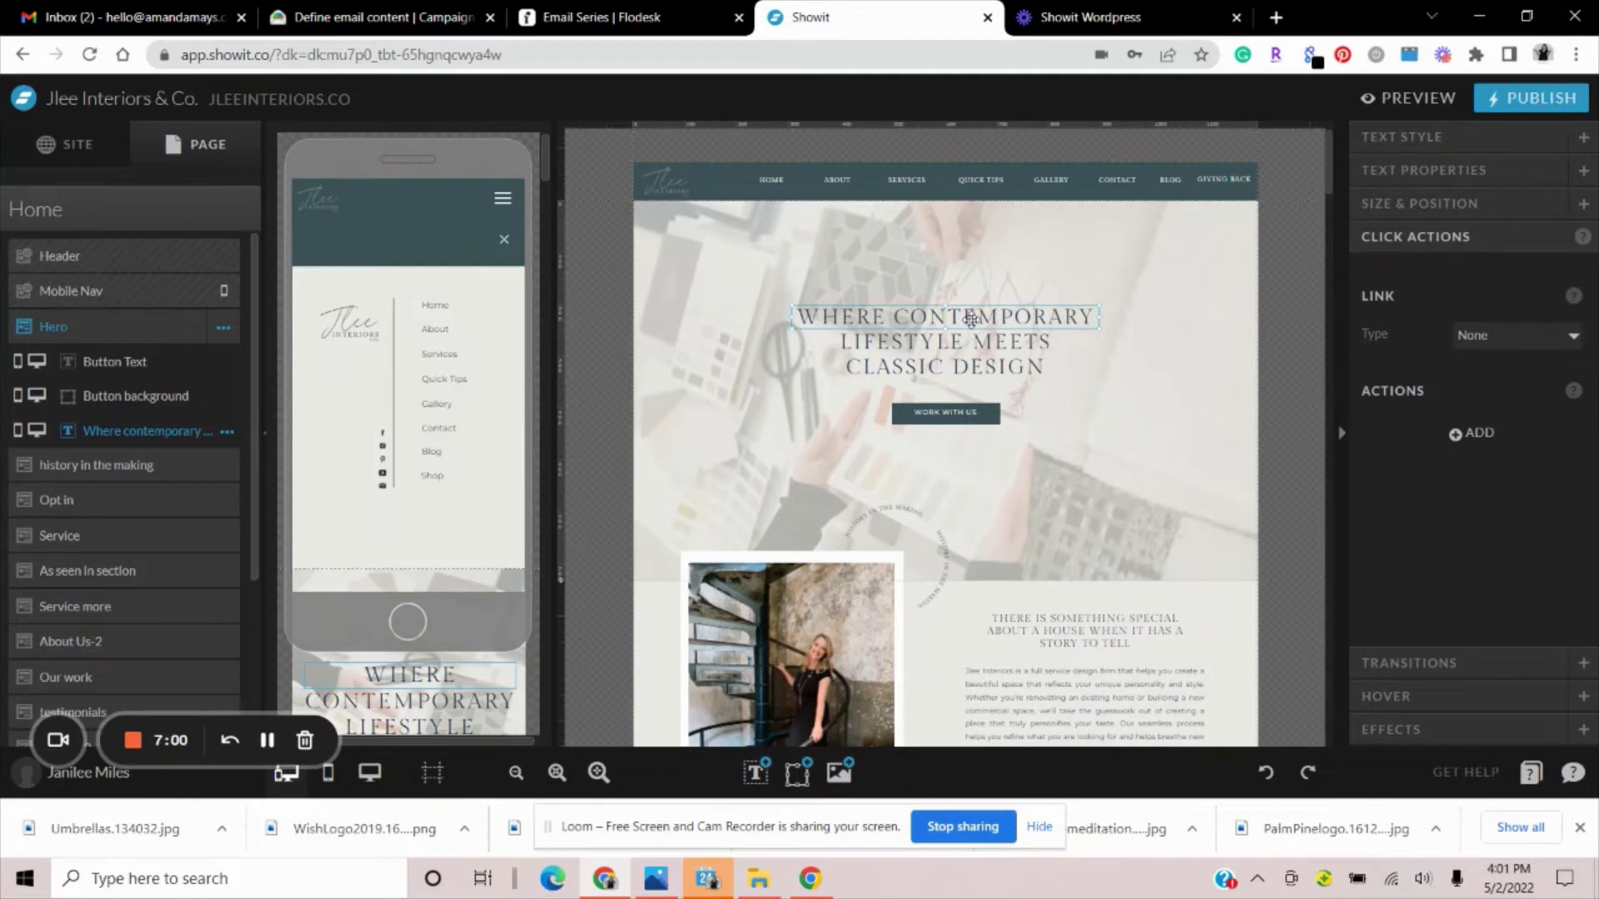
{"action": "left_click_drag", "start_coordinate": [971, 320], "coordinate": [1113, 292]}
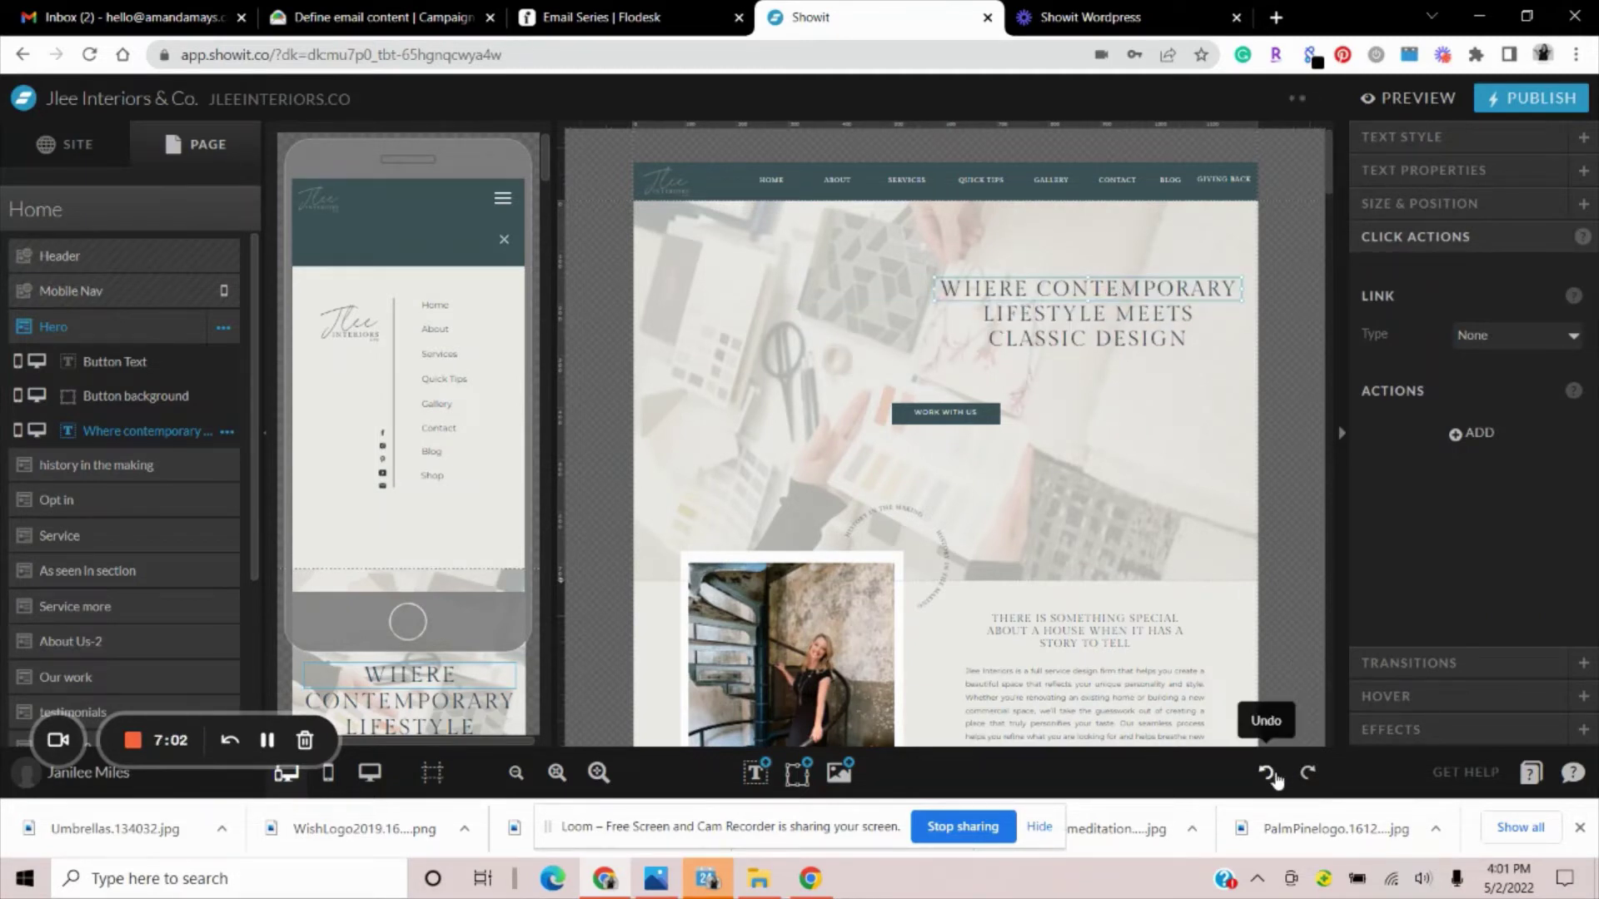
{"action": "left_click", "coordinate": [1268, 775]}
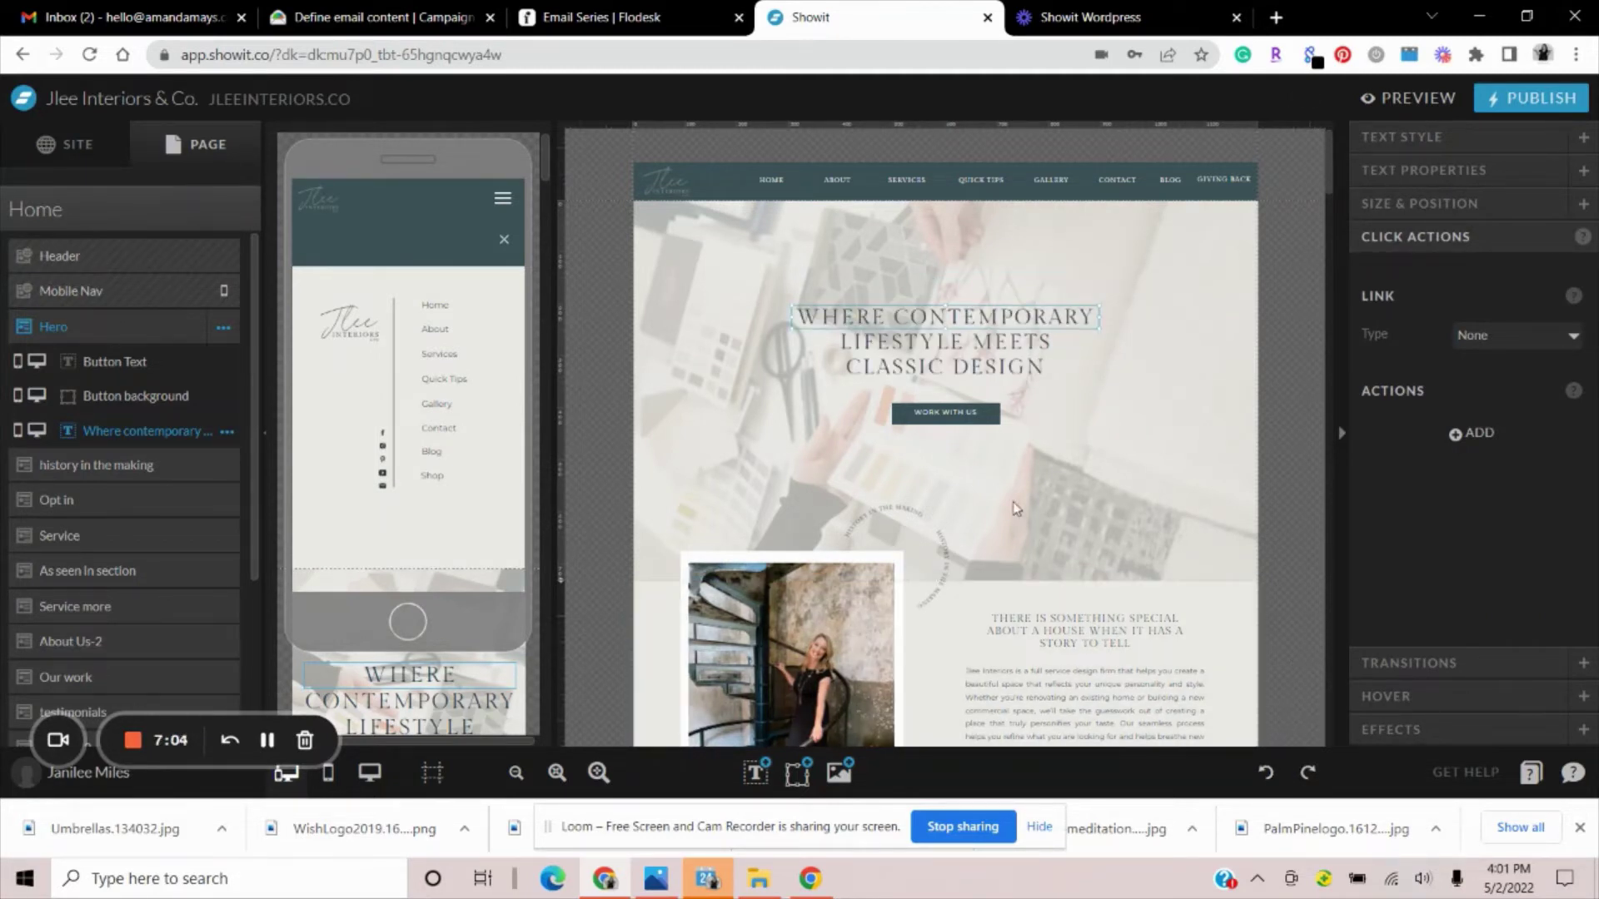
Open the Hero headline for text editing and review its text style, text properties and click action link types
{"action": "left_click", "coordinate": [950, 422]}
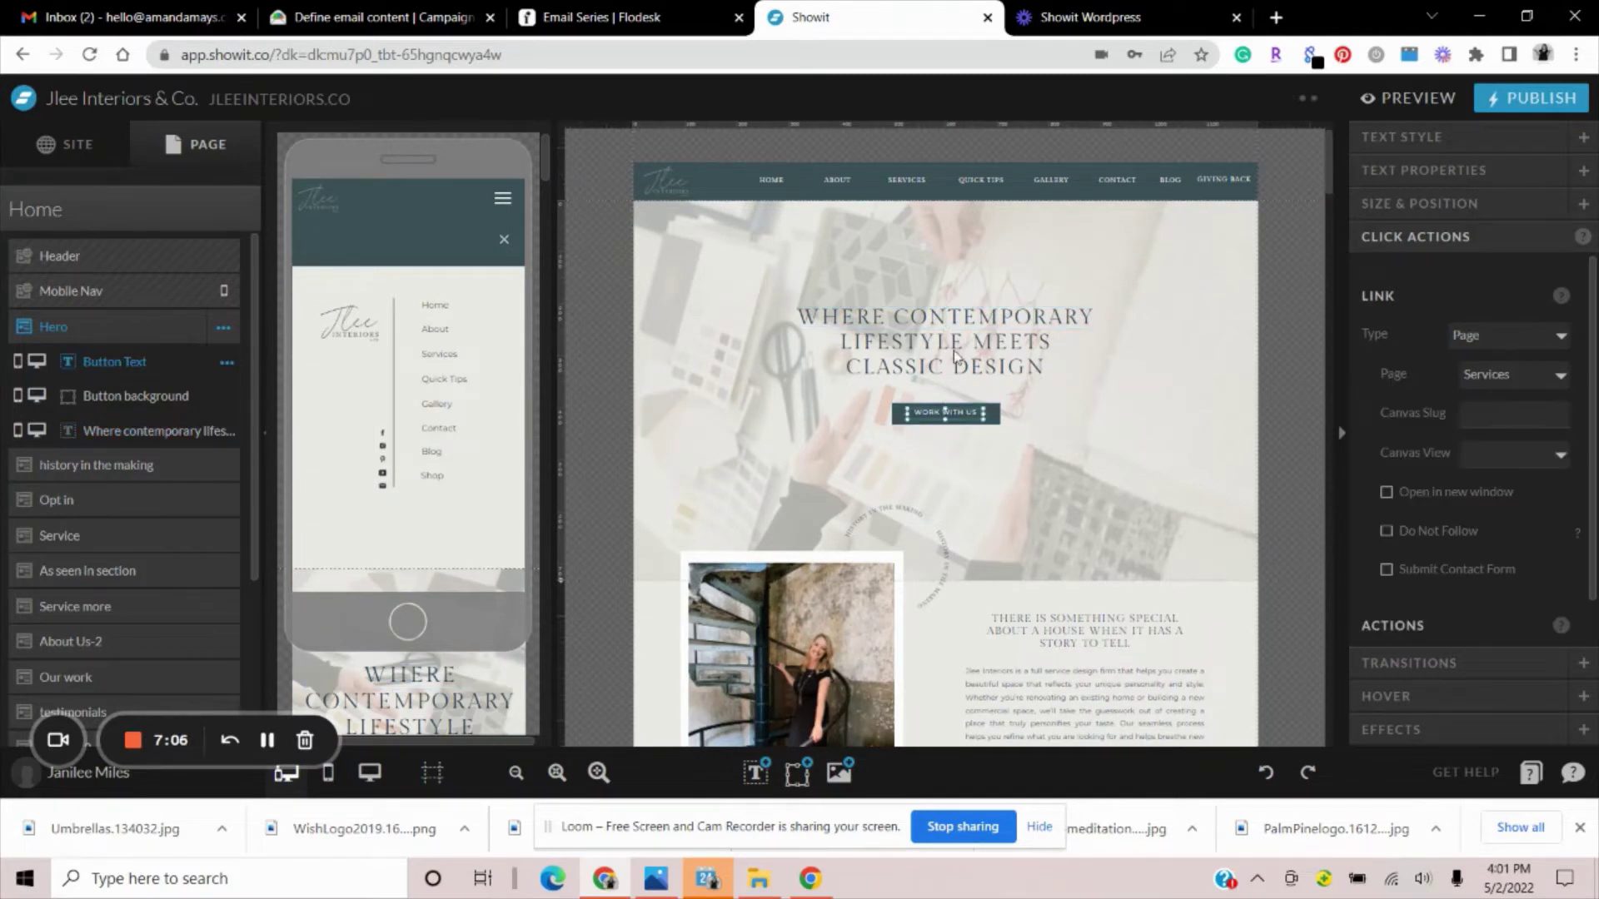
{"action": "left_click", "coordinate": [956, 359]}
{"action": "left_click", "coordinate": [947, 314]}
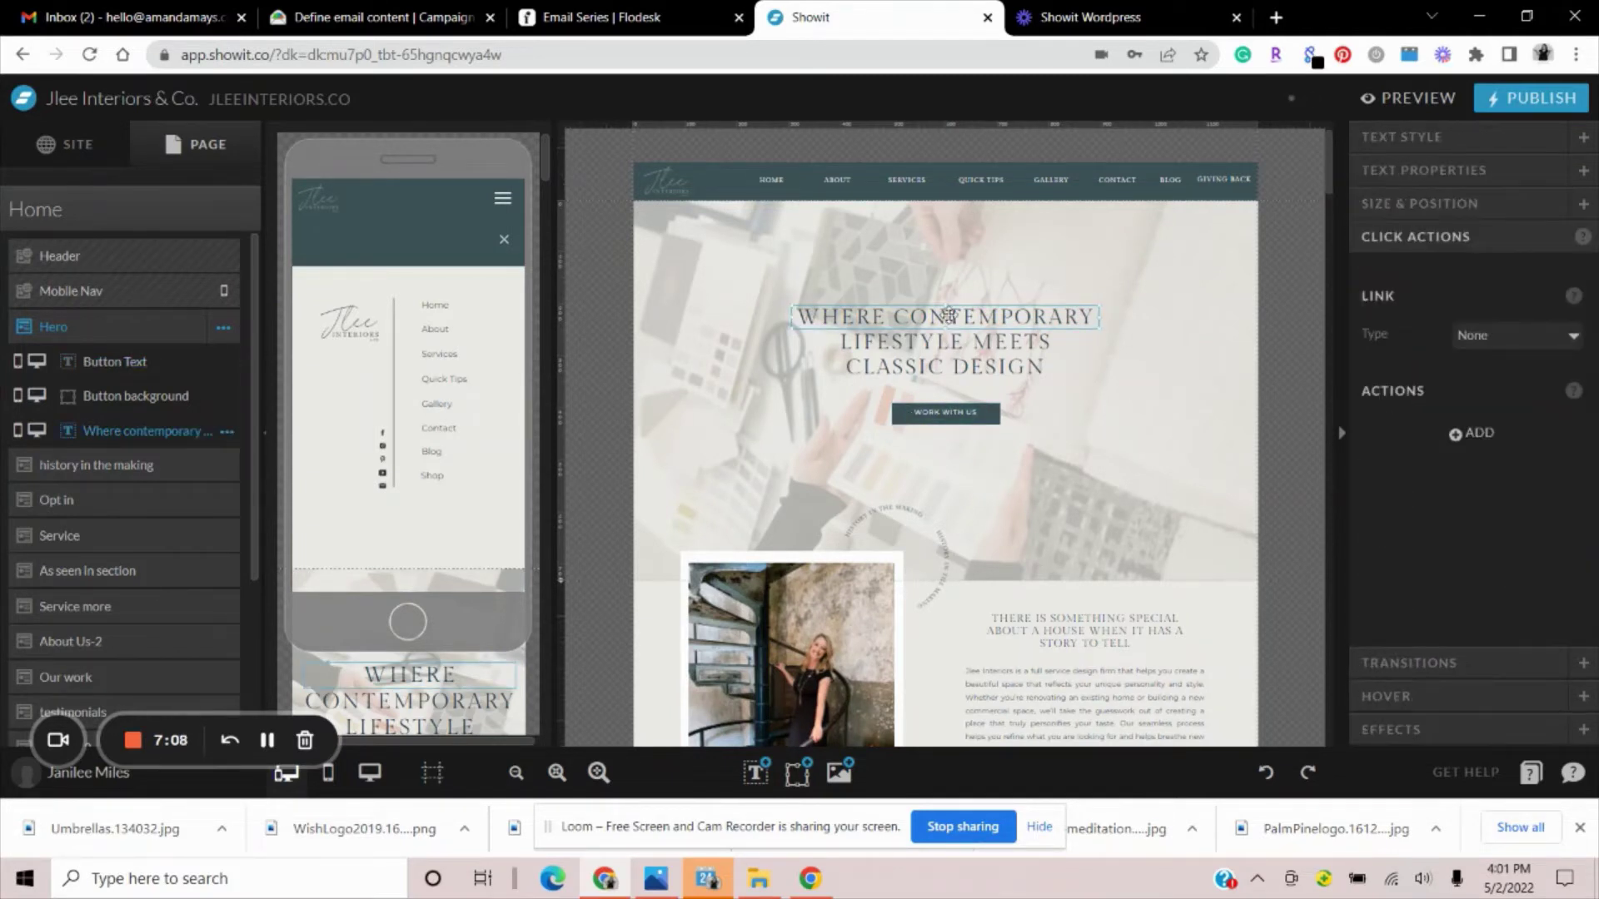
{"action": "type", "text": "WHERE CONTEMPORARY"}
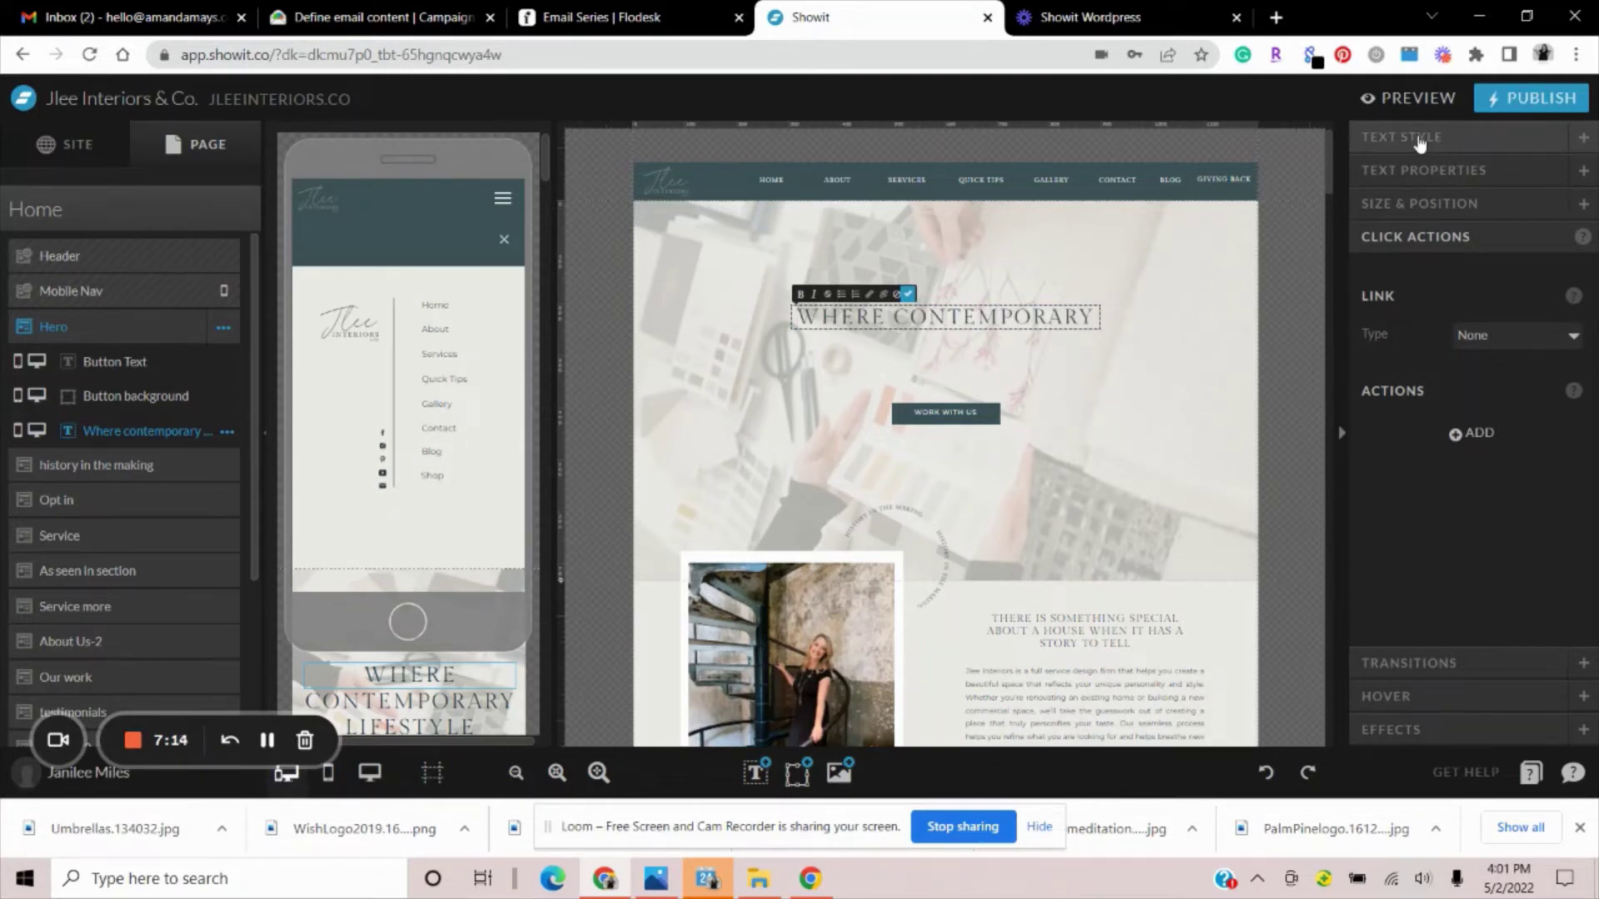
{"action": "left_click", "coordinate": [1388, 140]}
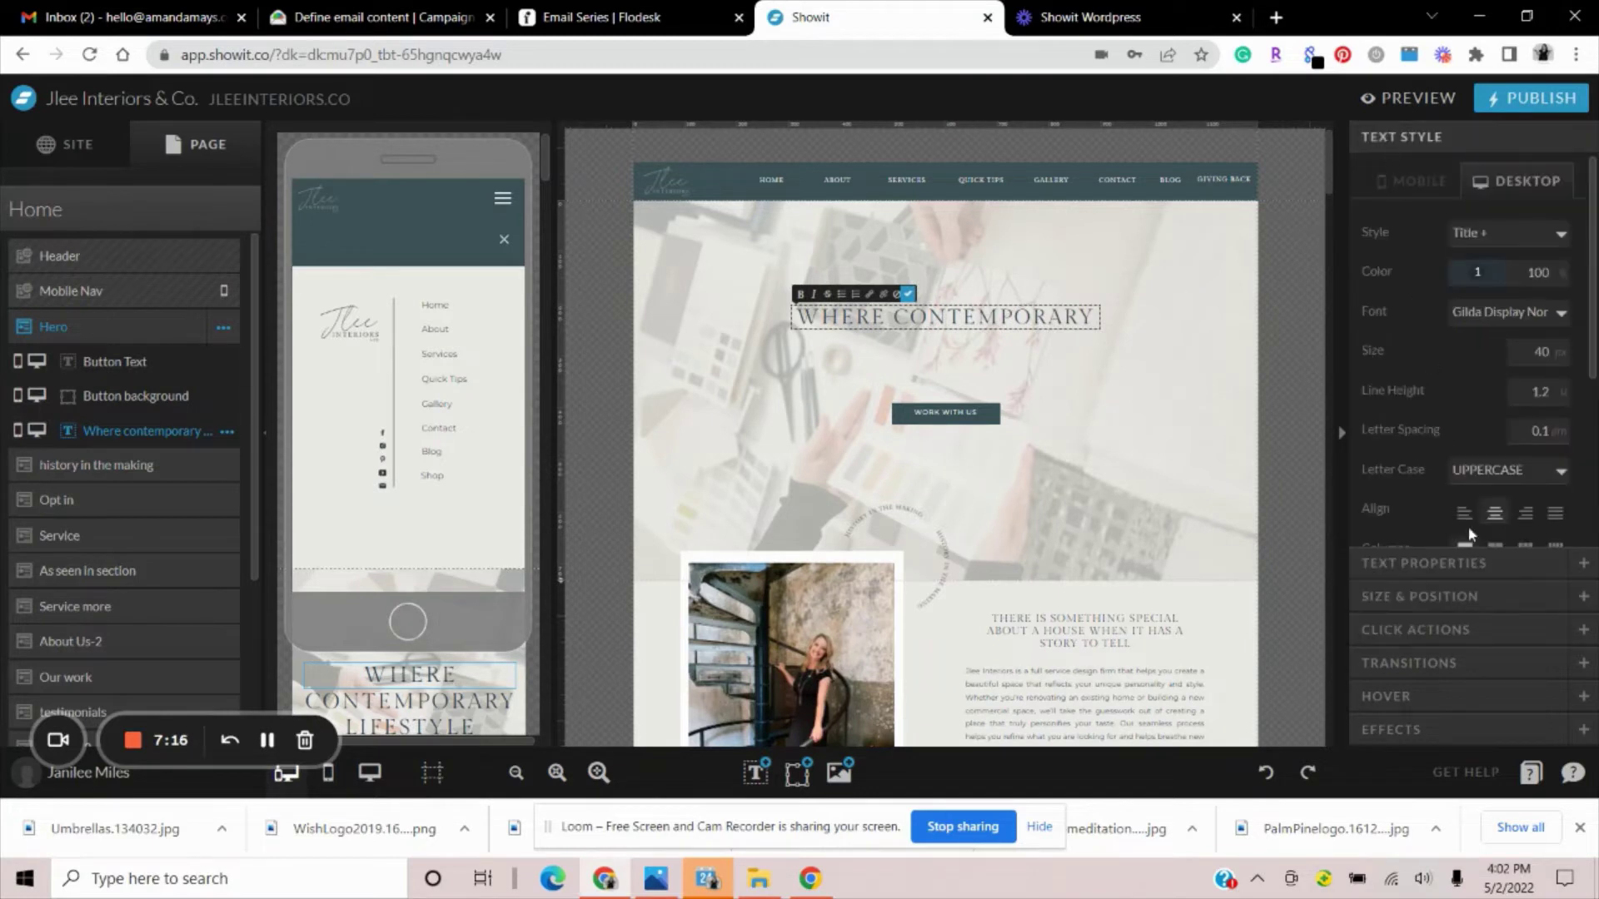
{"action": "left_click", "coordinate": [1465, 562]}
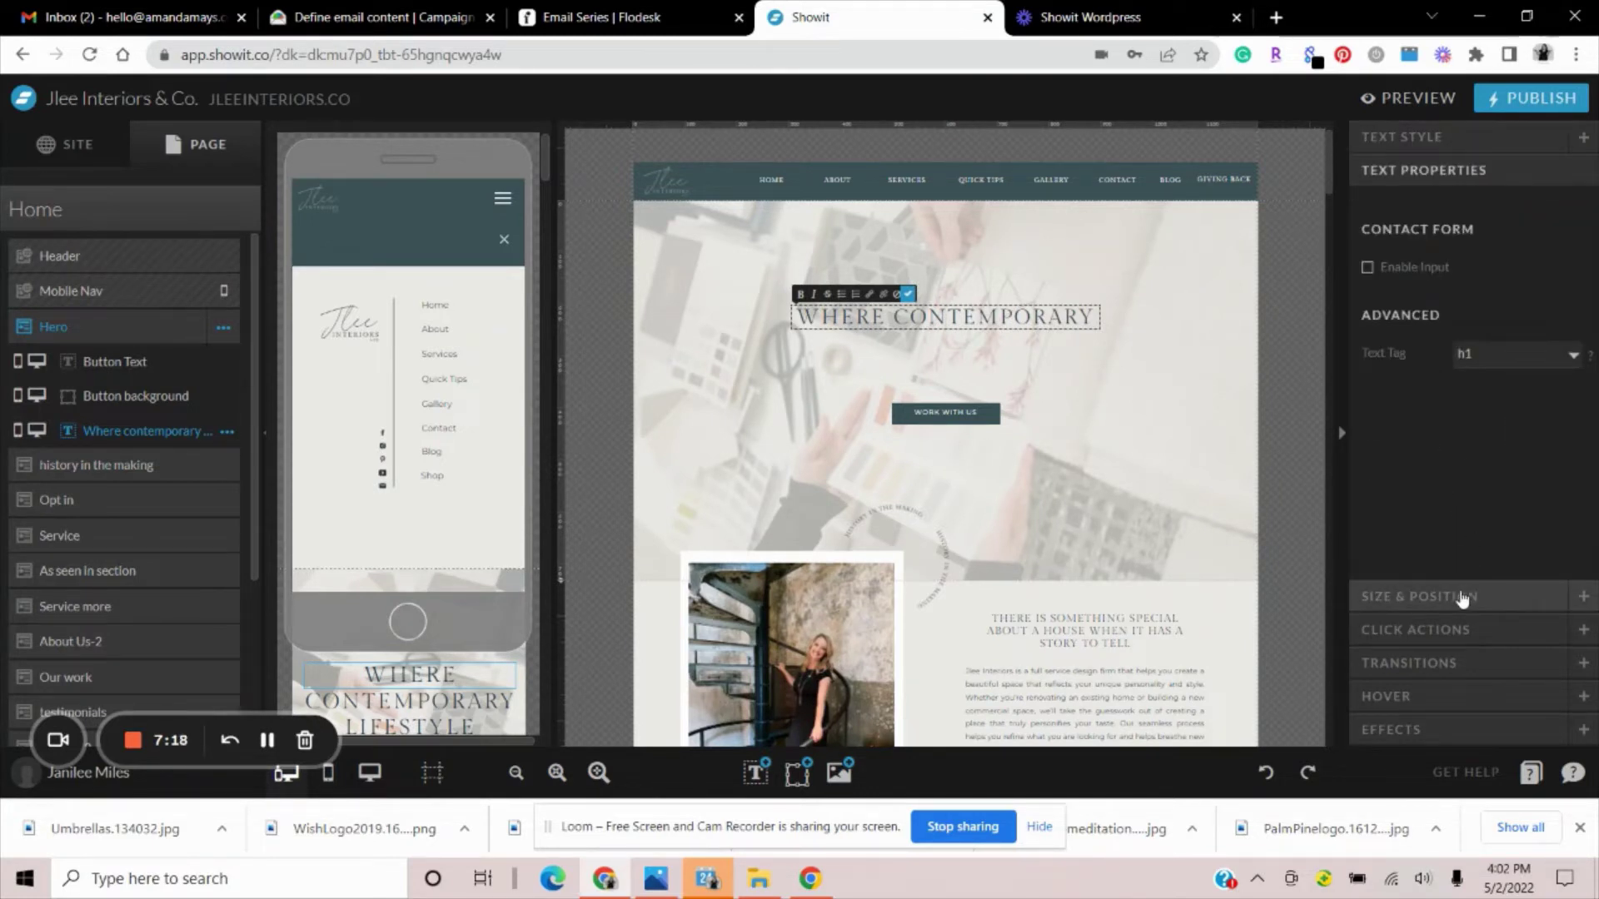
{"action": "left_click", "coordinate": [1451, 632]}
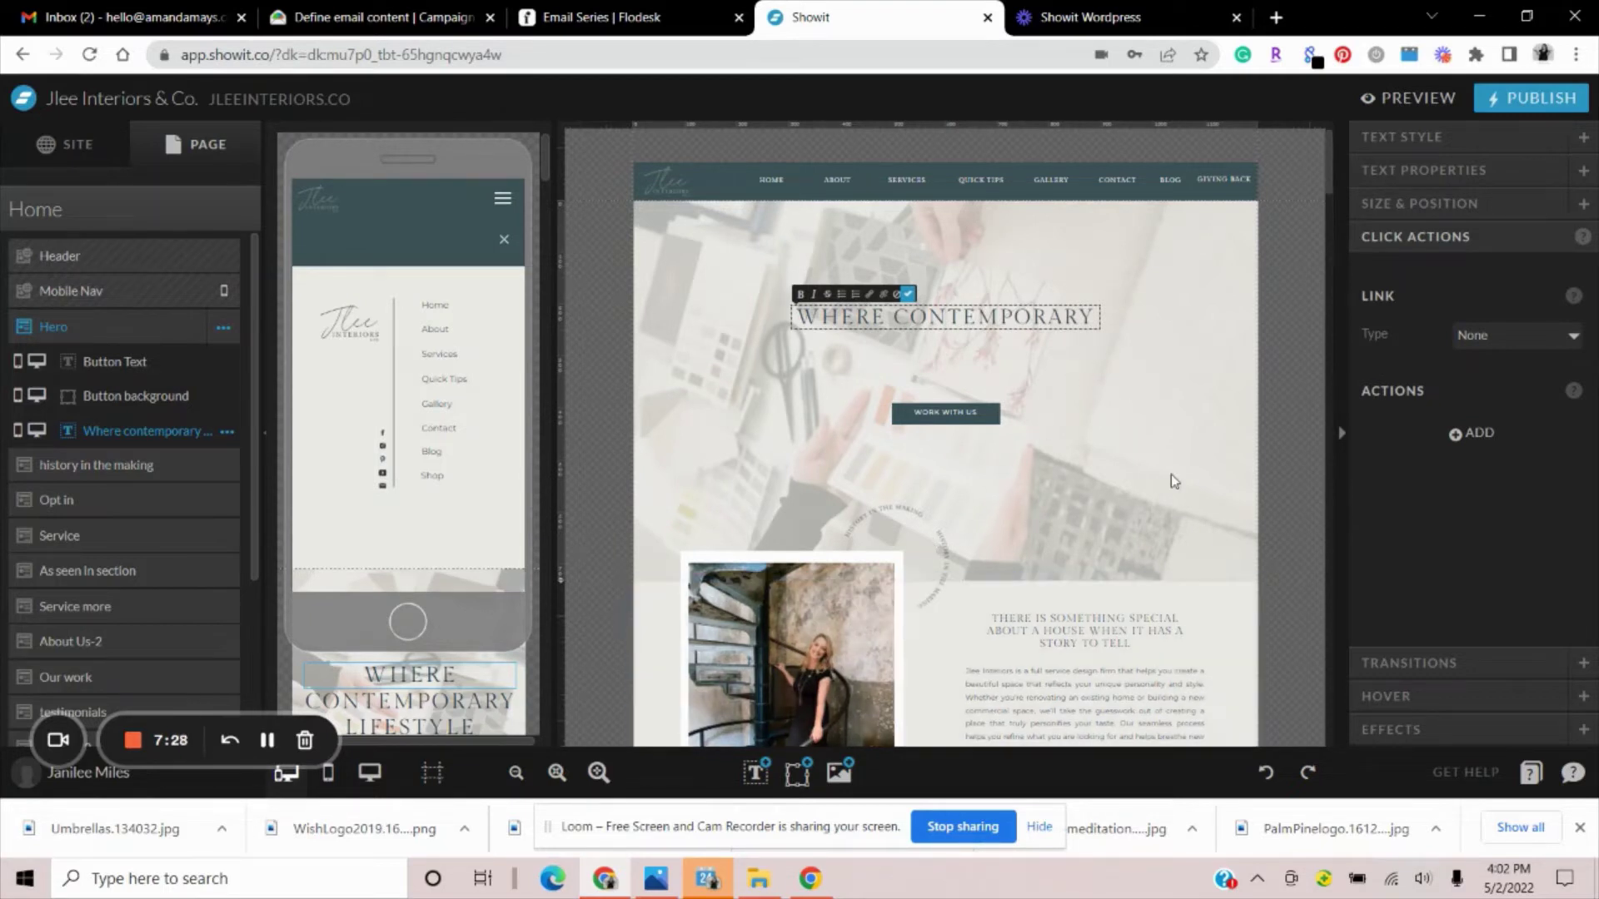
{"action": "left_click", "coordinate": [1519, 338]}
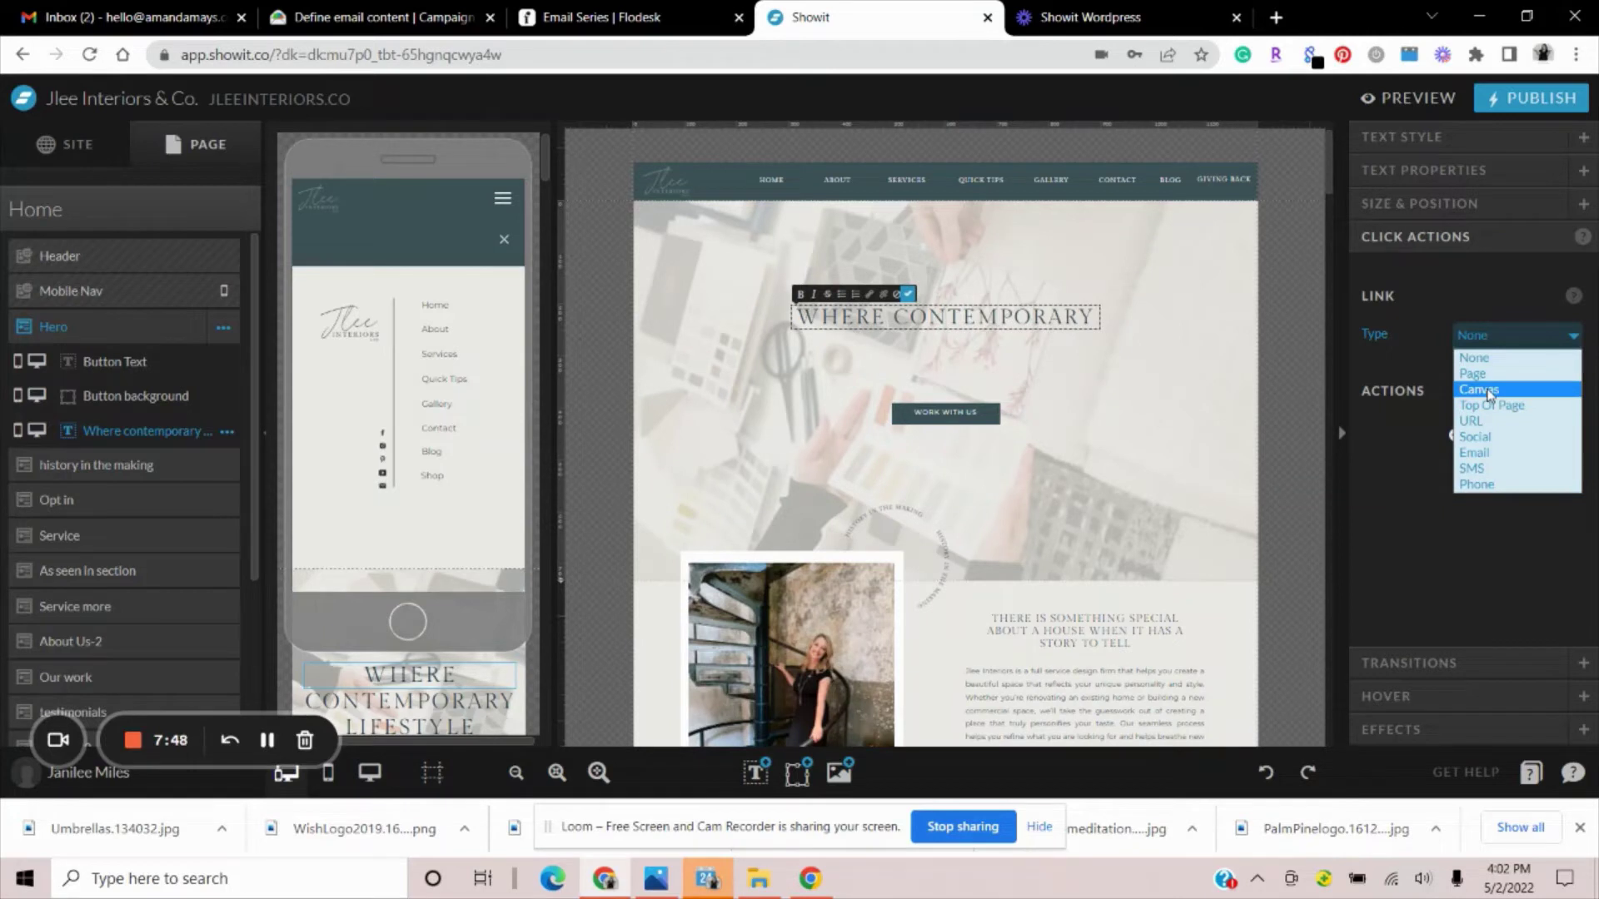
View the Living room canvas and review the page link options of the Hero's Work With Us button text
{"action": "left_click", "coordinate": [943, 413]}
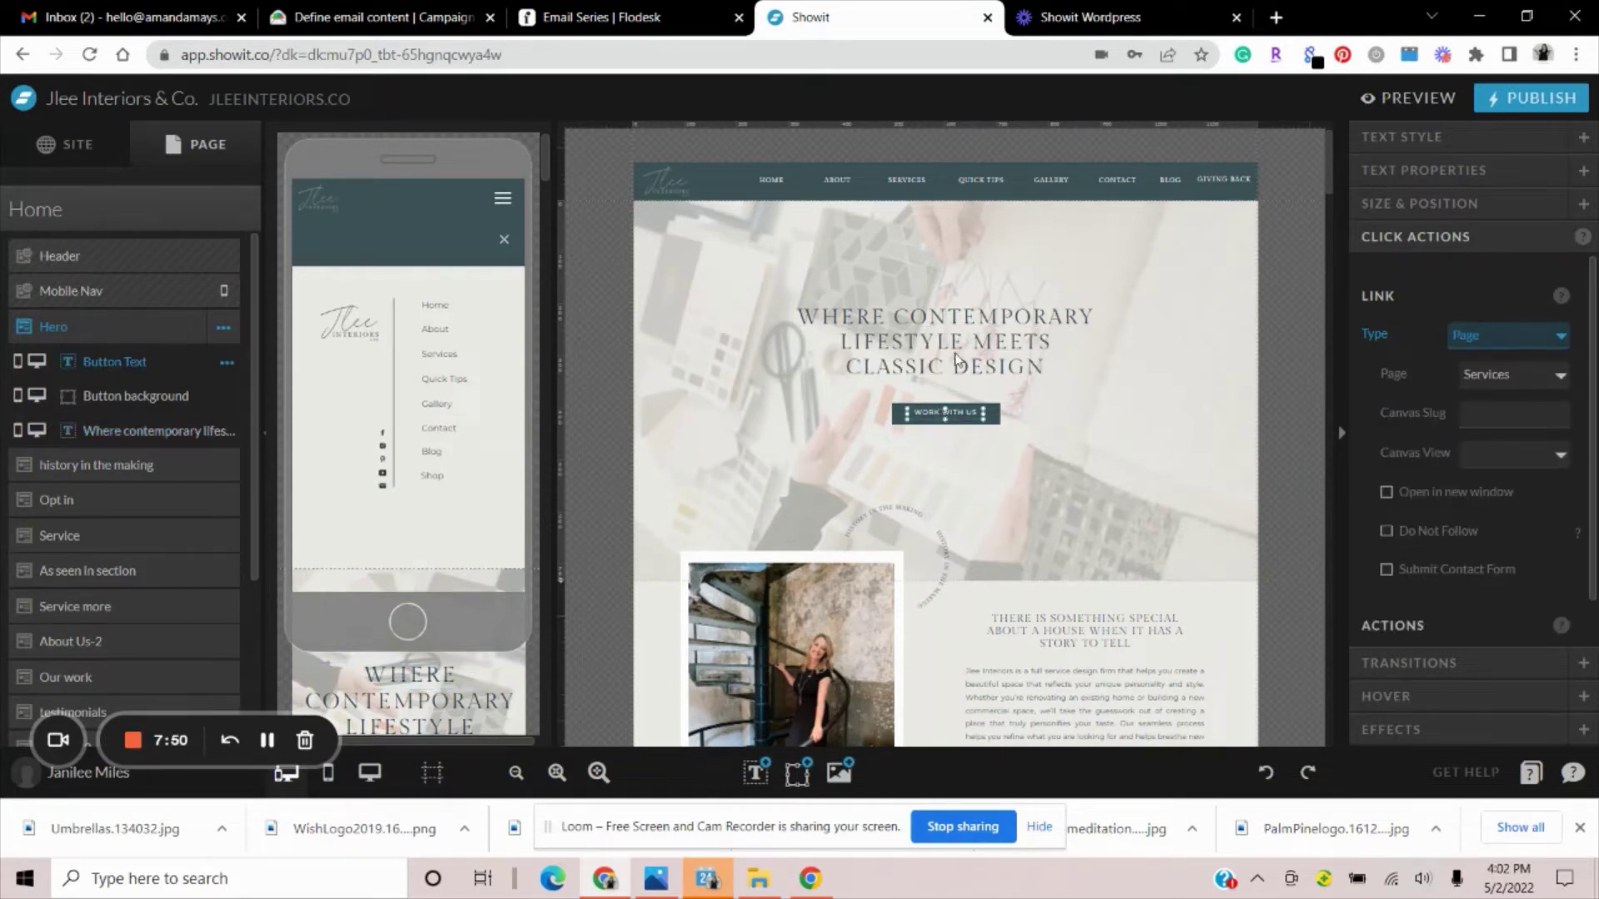
{"action": "scroll", "coordinate": [125, 491], "scroll_direction": "down", "scroll_amount": 5}
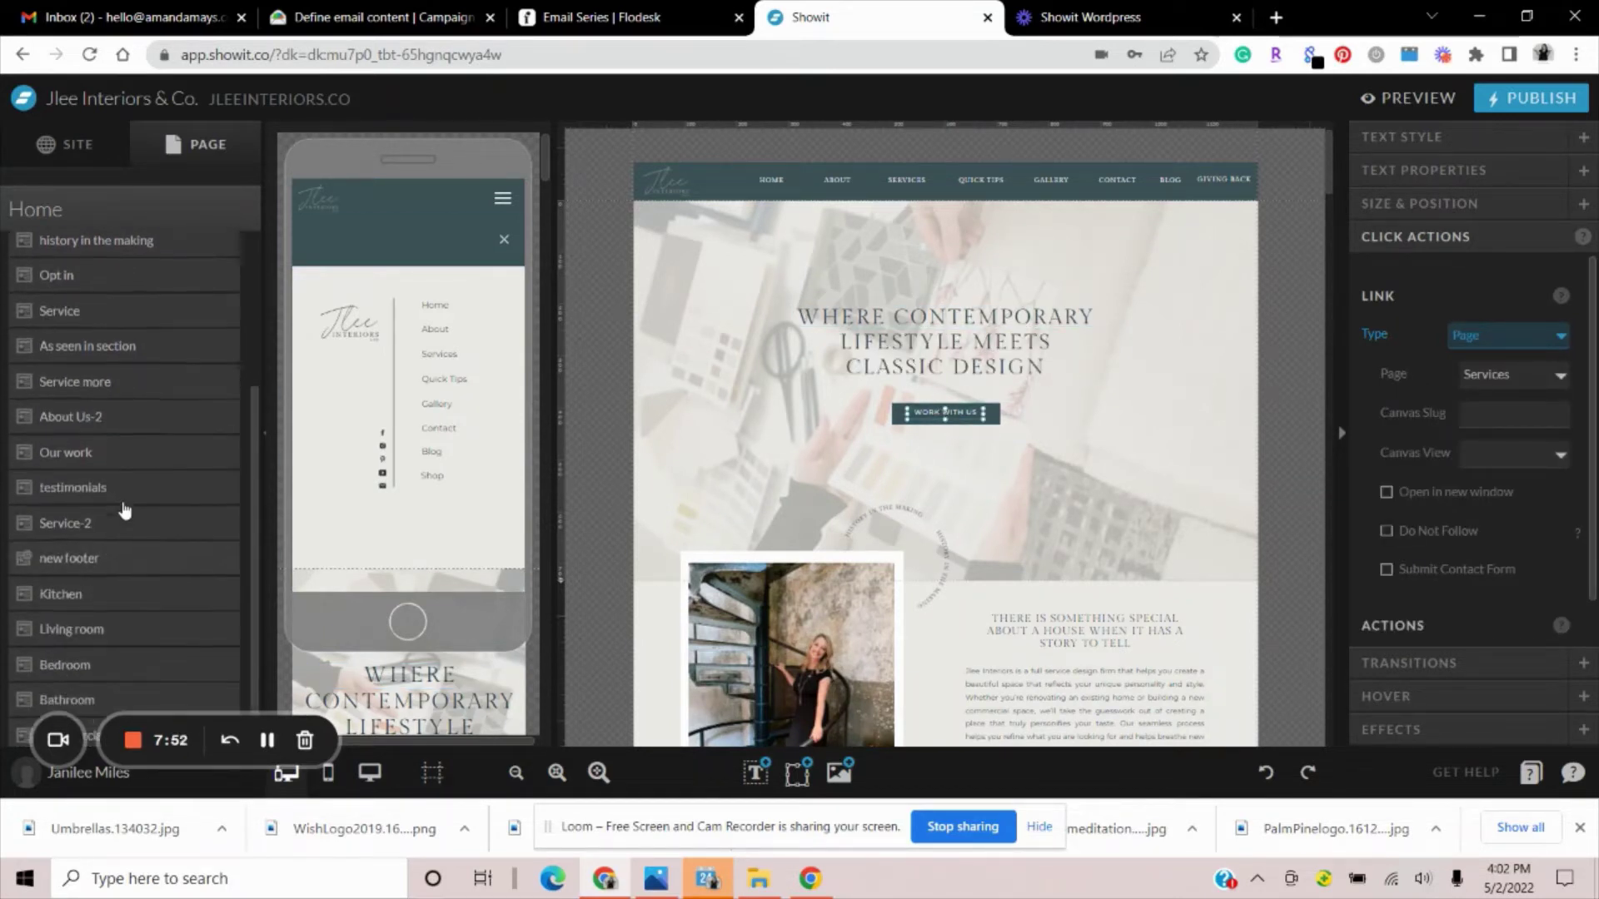
{"action": "left_click", "coordinate": [98, 617]}
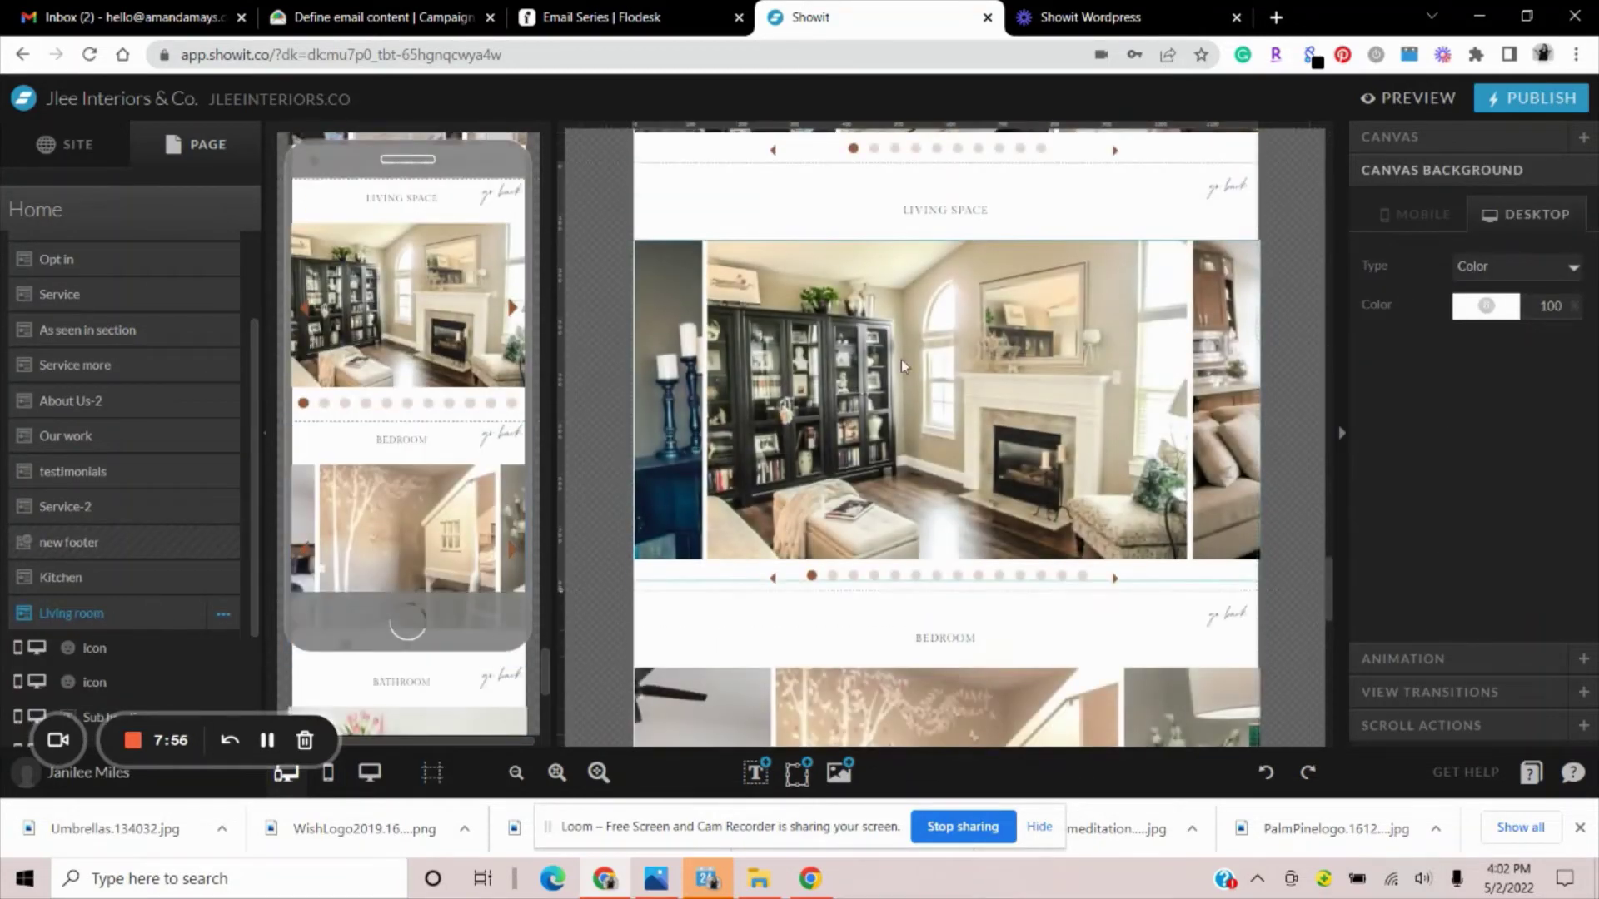
{"action": "scroll", "coordinate": [87, 366], "scroll_direction": "up", "scroll_amount": 4}
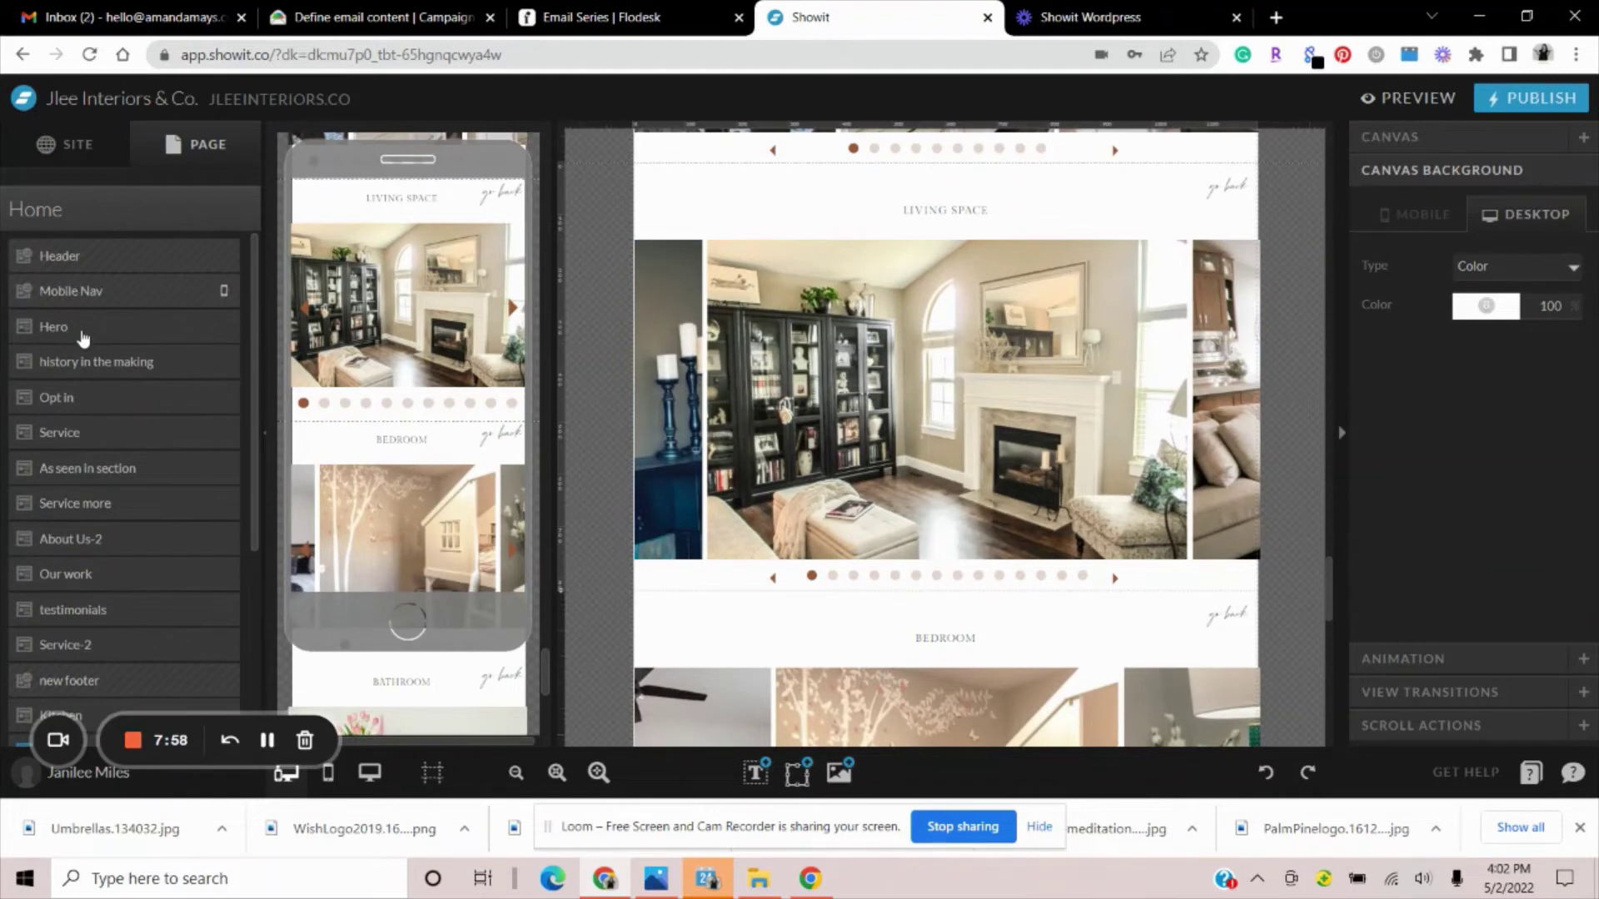
{"action": "left_click", "coordinate": [79, 328]}
{"action": "left_click", "coordinate": [965, 380]}
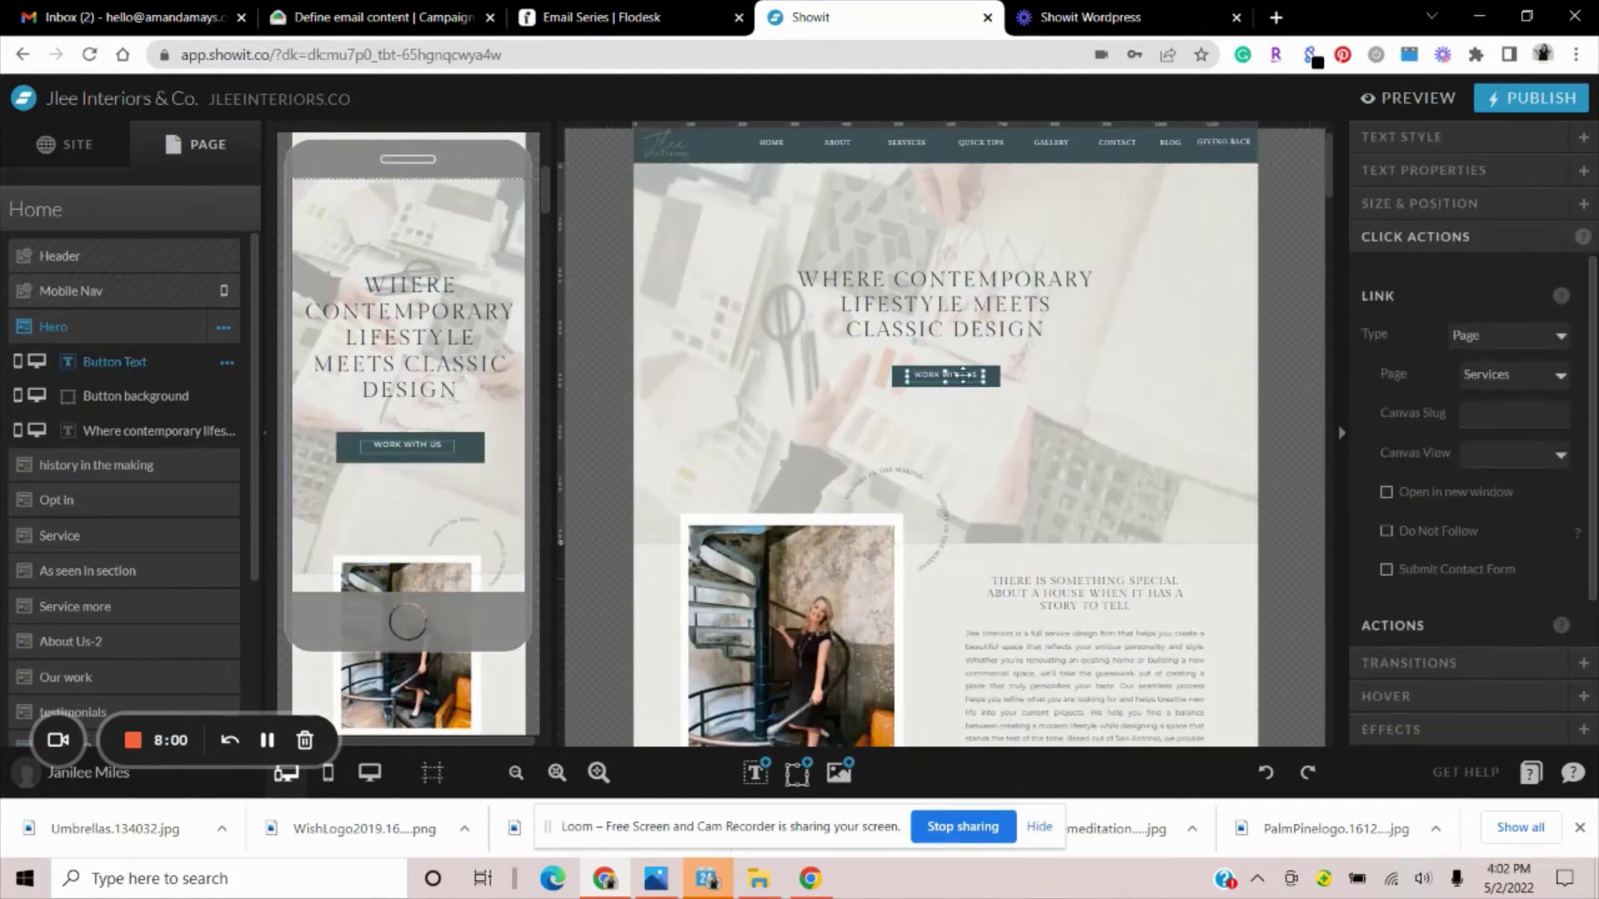
{"action": "left_click", "coordinate": [1553, 376]}
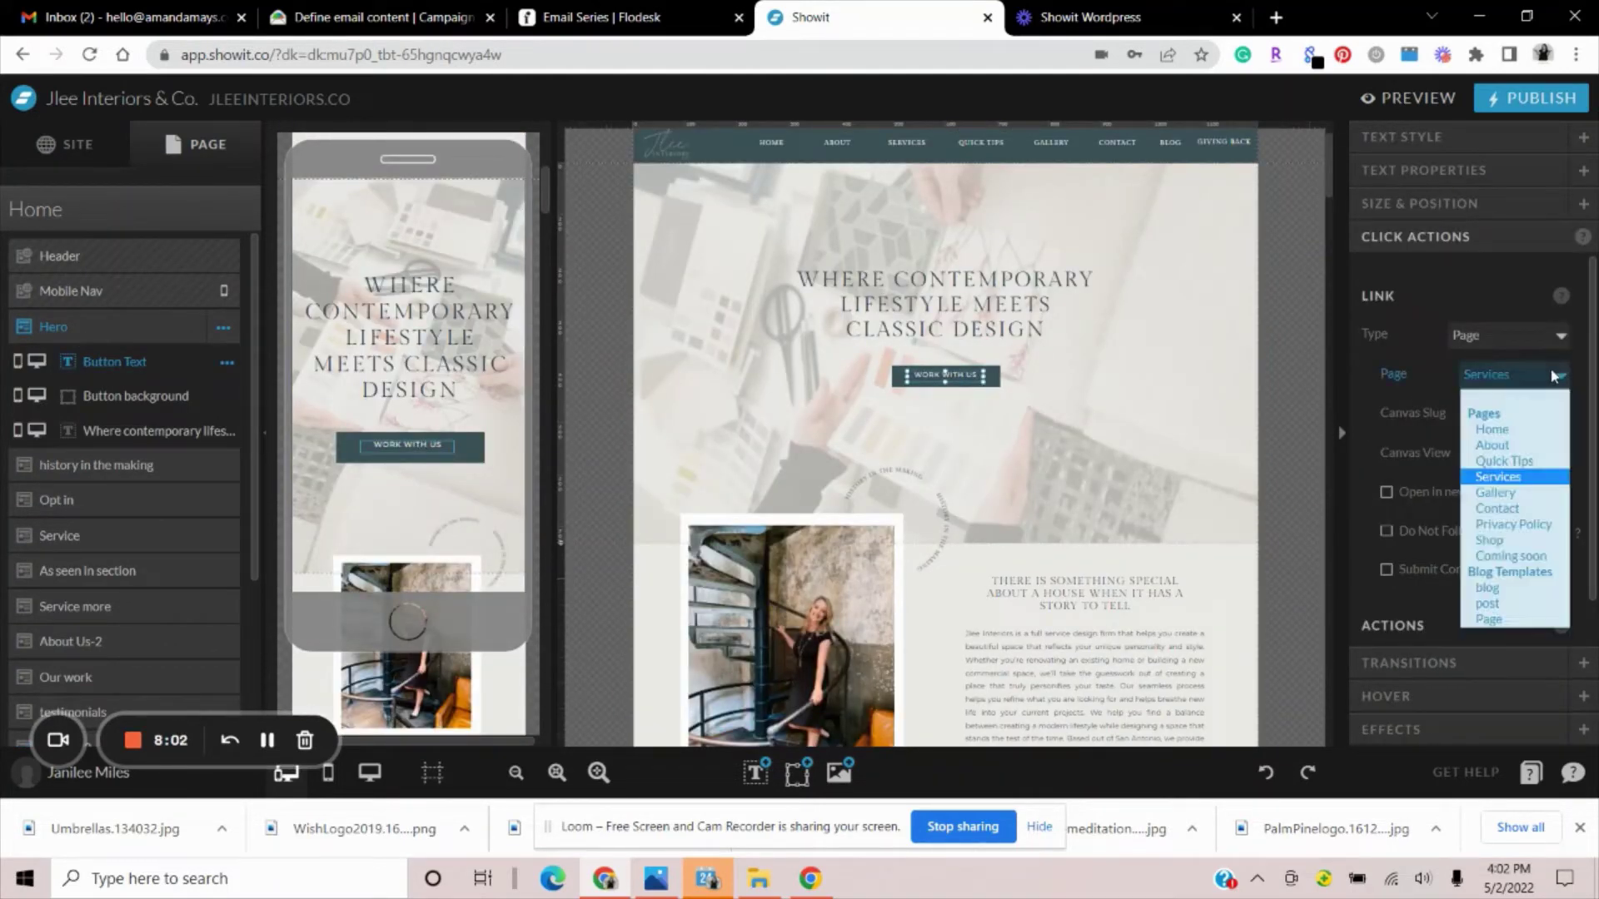
{"action": "left_click", "coordinate": [1509, 371]}
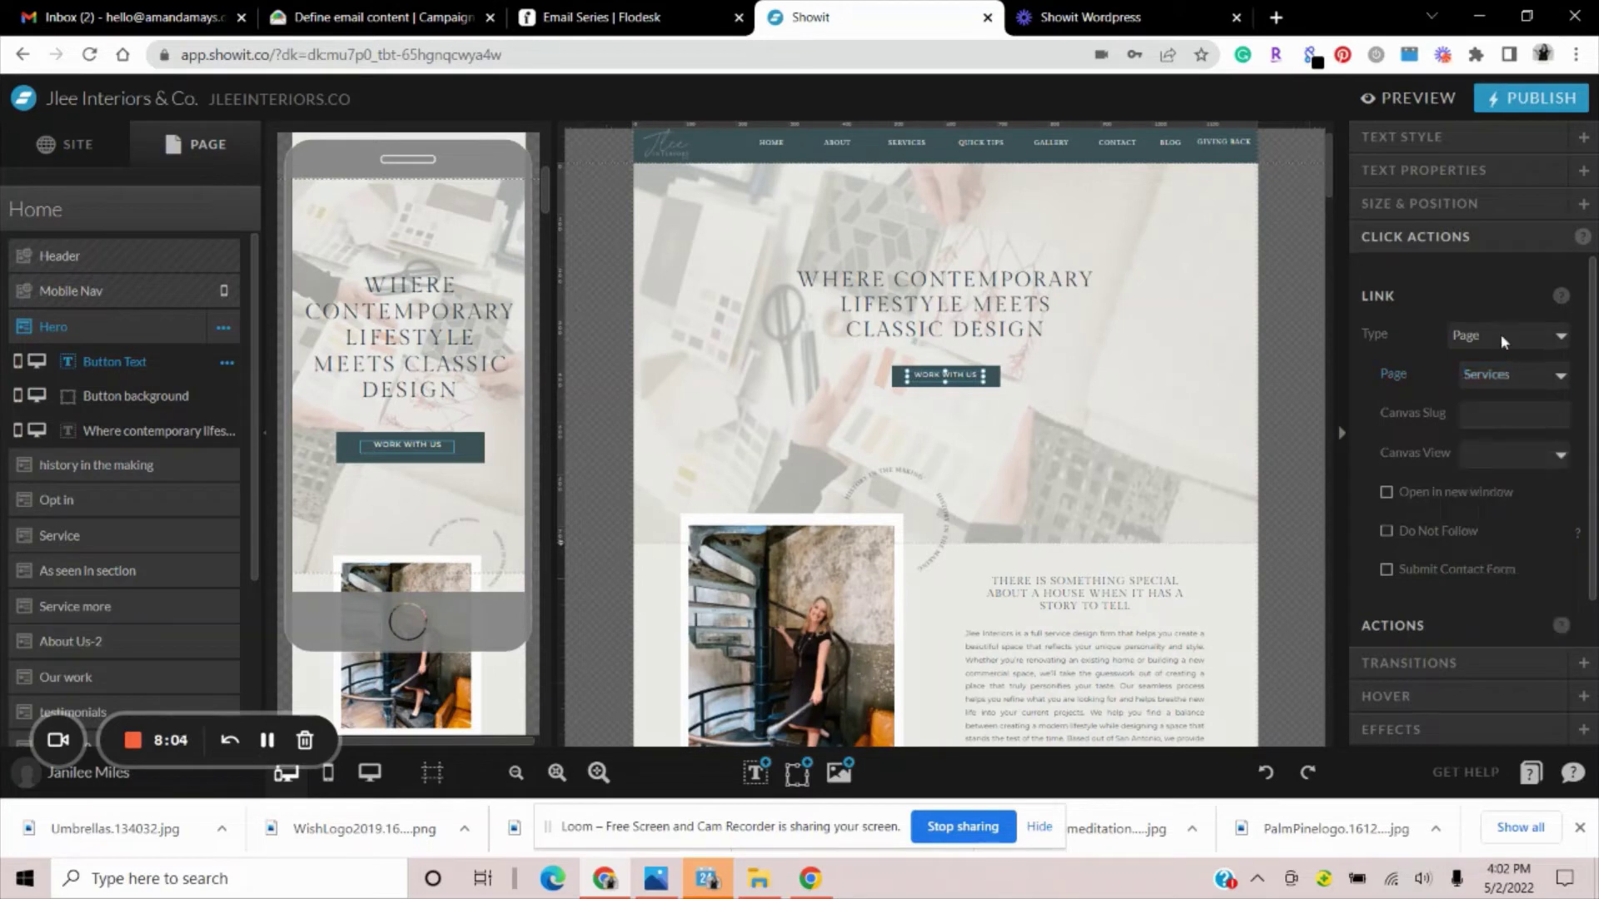
Try linking the Work With Us button text to the Living room canvas, and undo the link changes
{"action": "left_click", "coordinate": [1501, 333]}
{"action": "left_click", "coordinate": [1489, 383]}
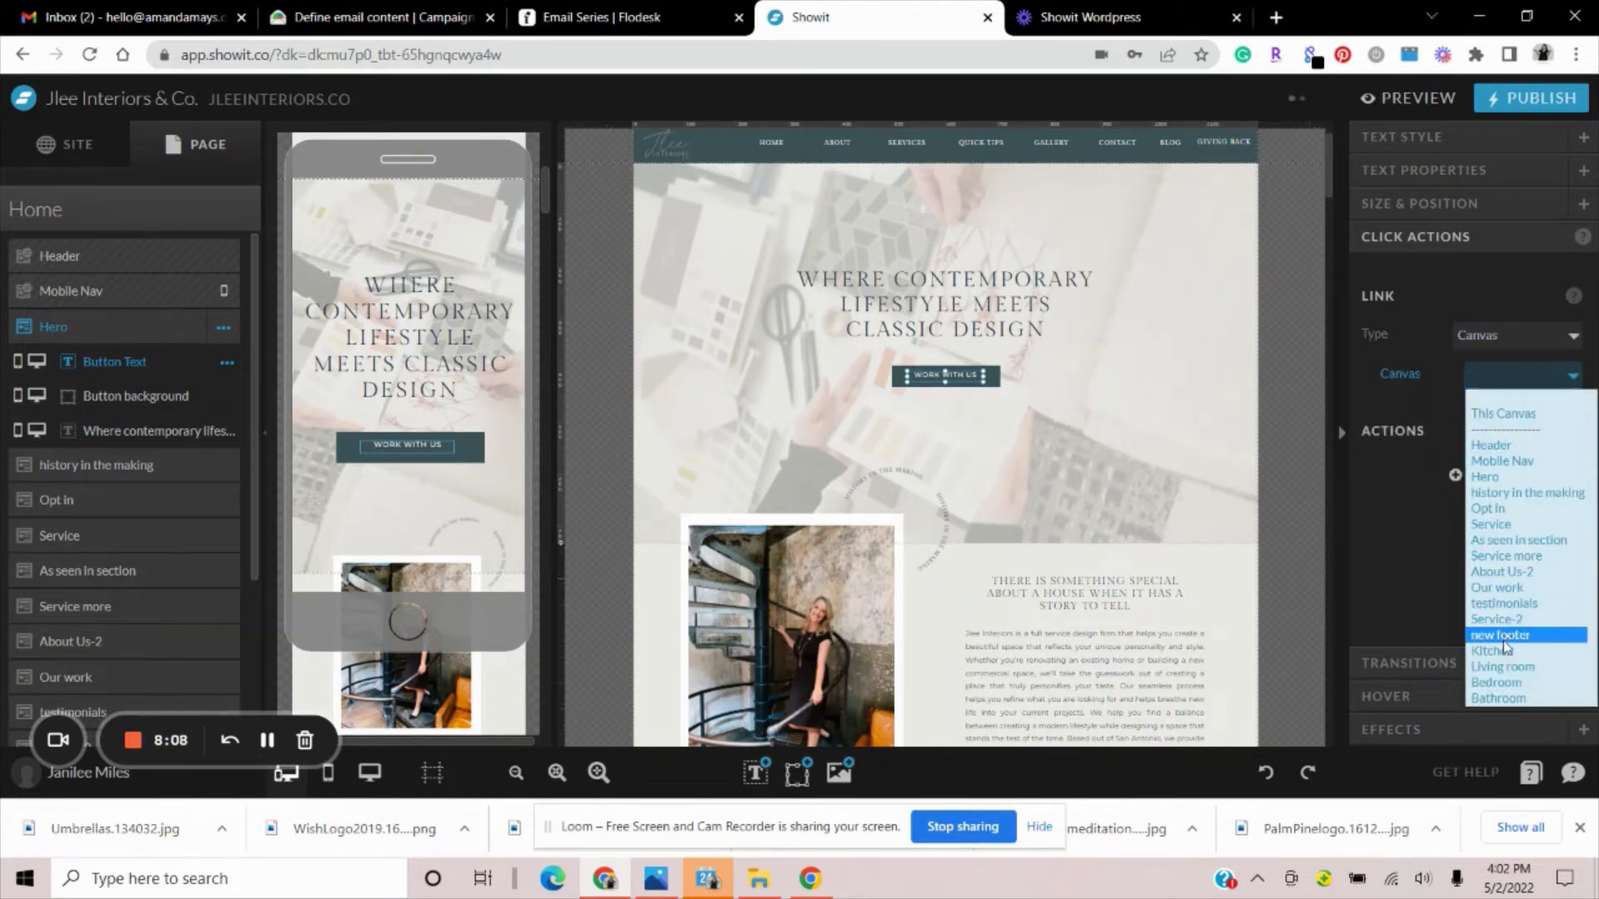
{"action": "left_click", "coordinate": [1501, 667]}
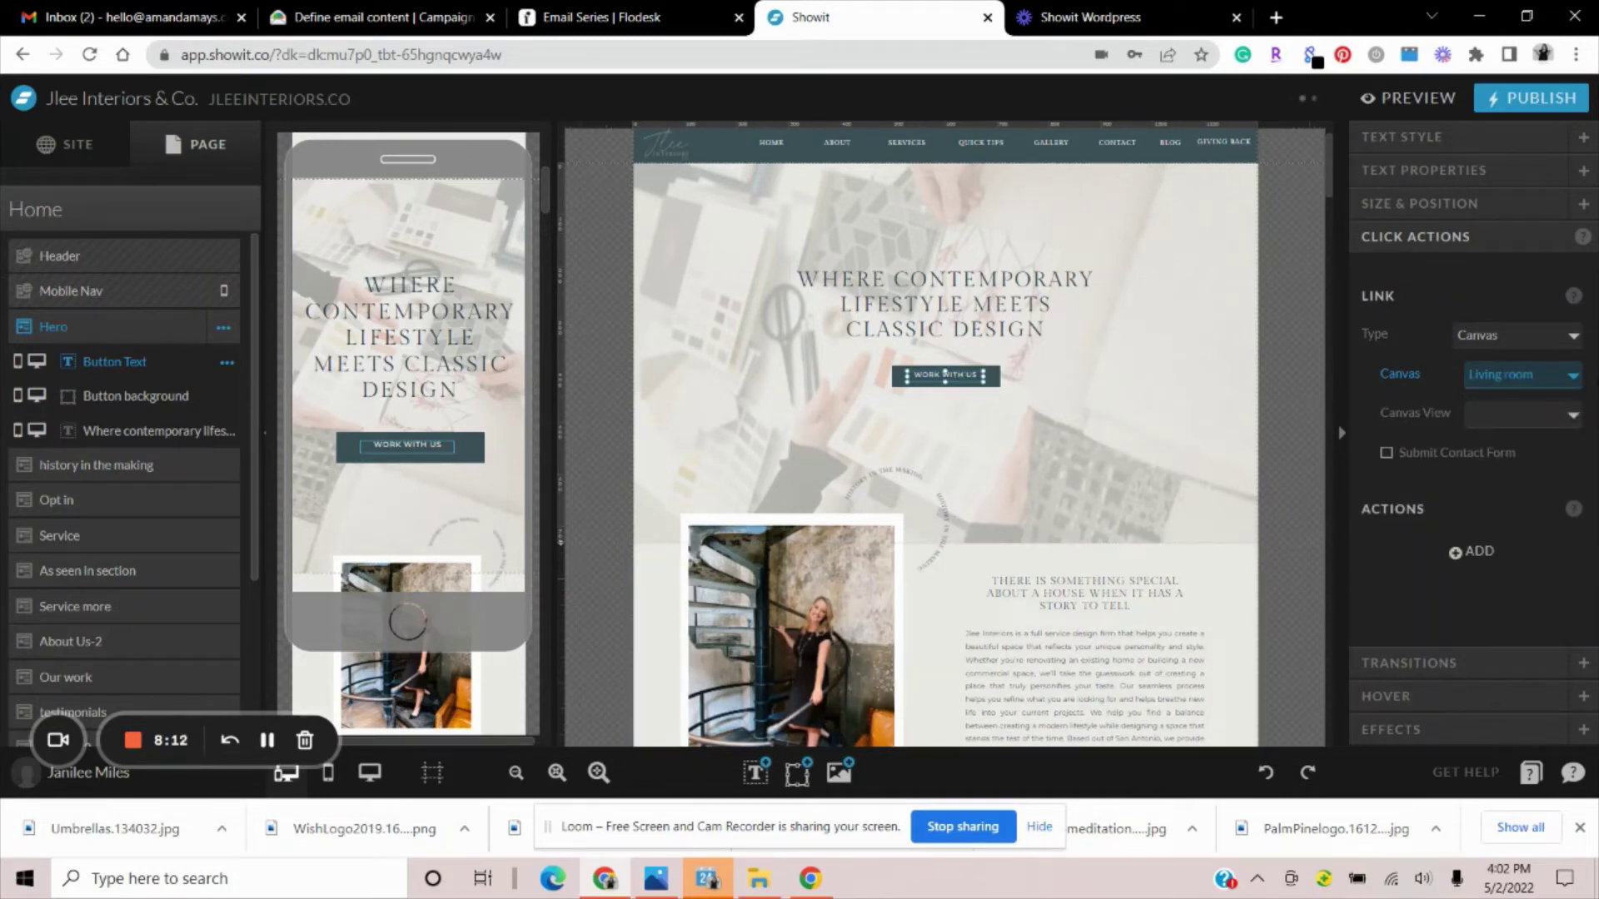
{"action": "left_click", "coordinate": [1551, 337]}
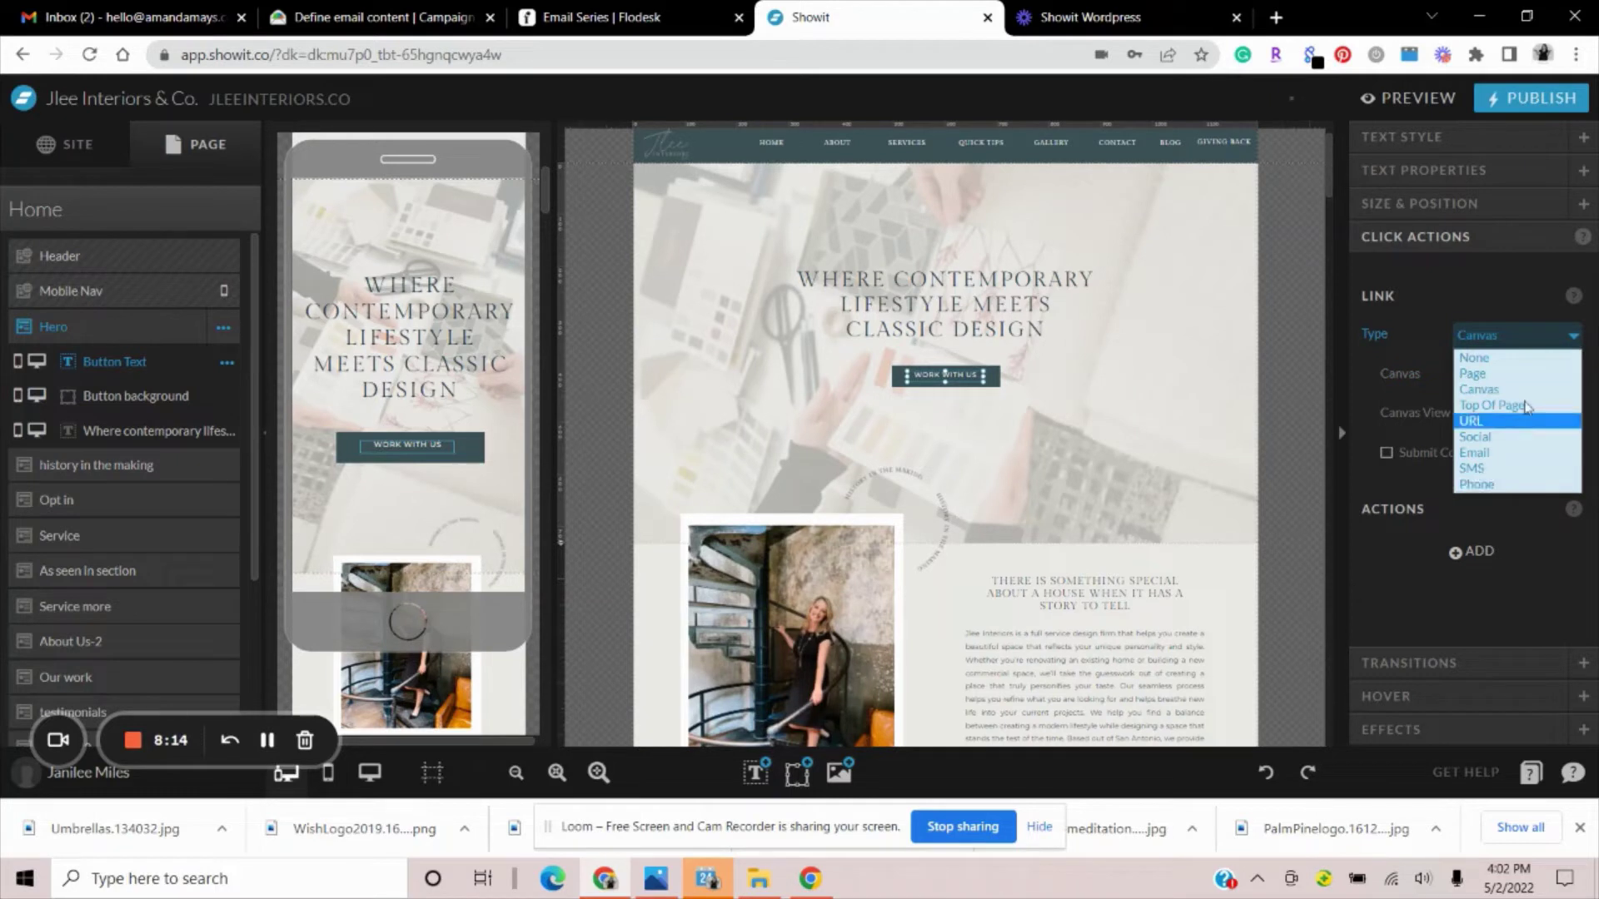
{"action": "left_click", "coordinate": [1374, 583]}
{"action": "left_click", "coordinate": [1266, 772]}
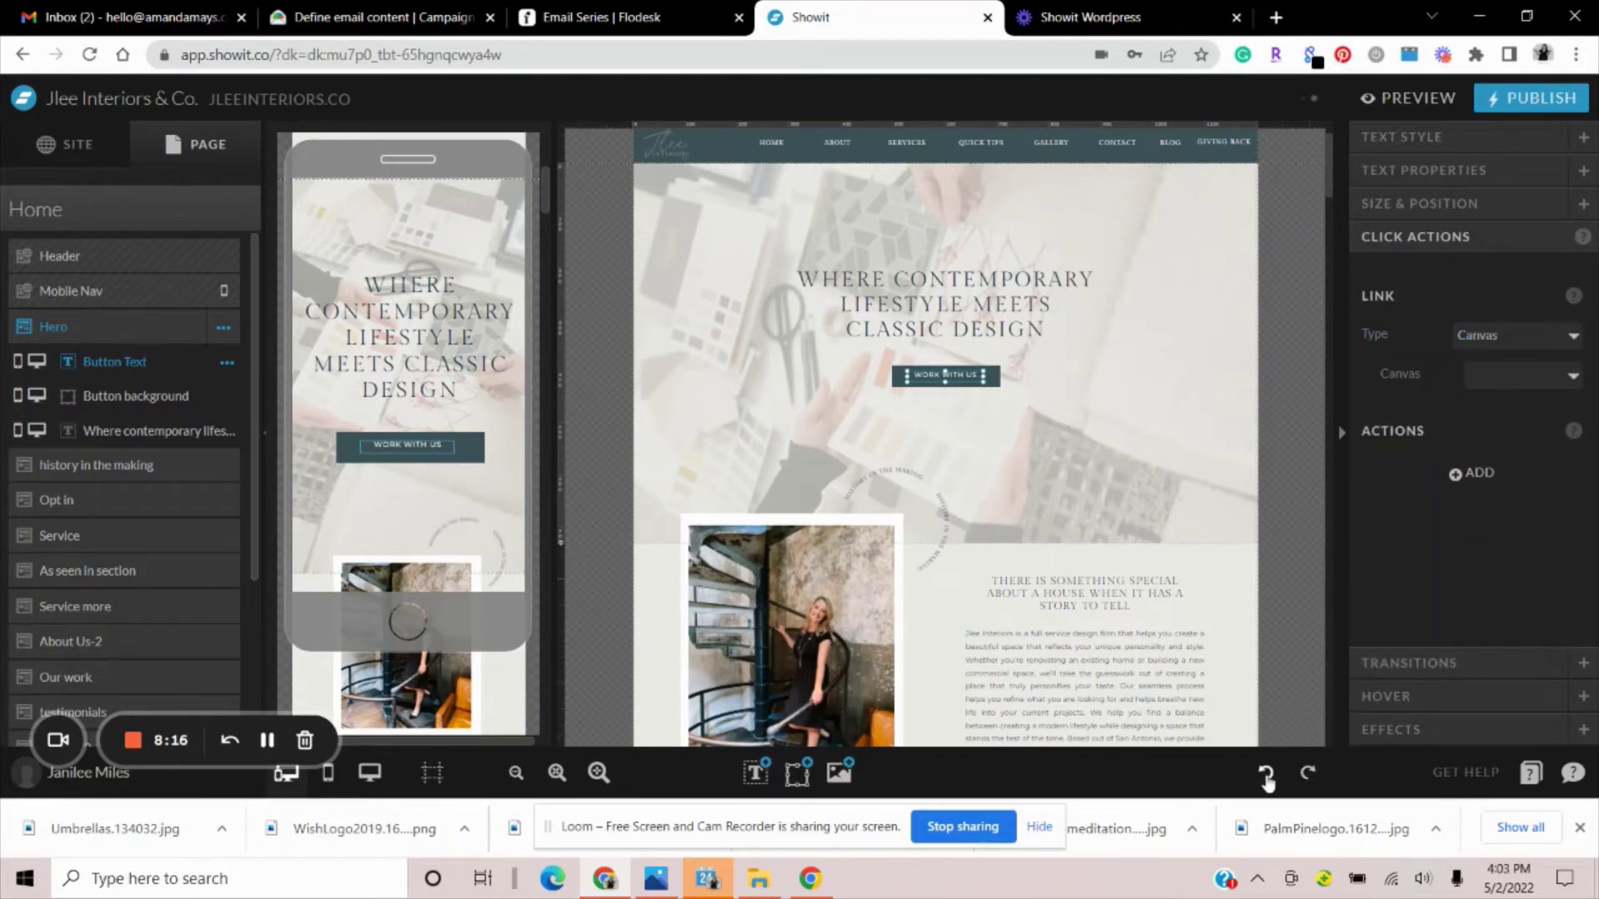
{"action": "left_click", "coordinate": [1266, 774]}
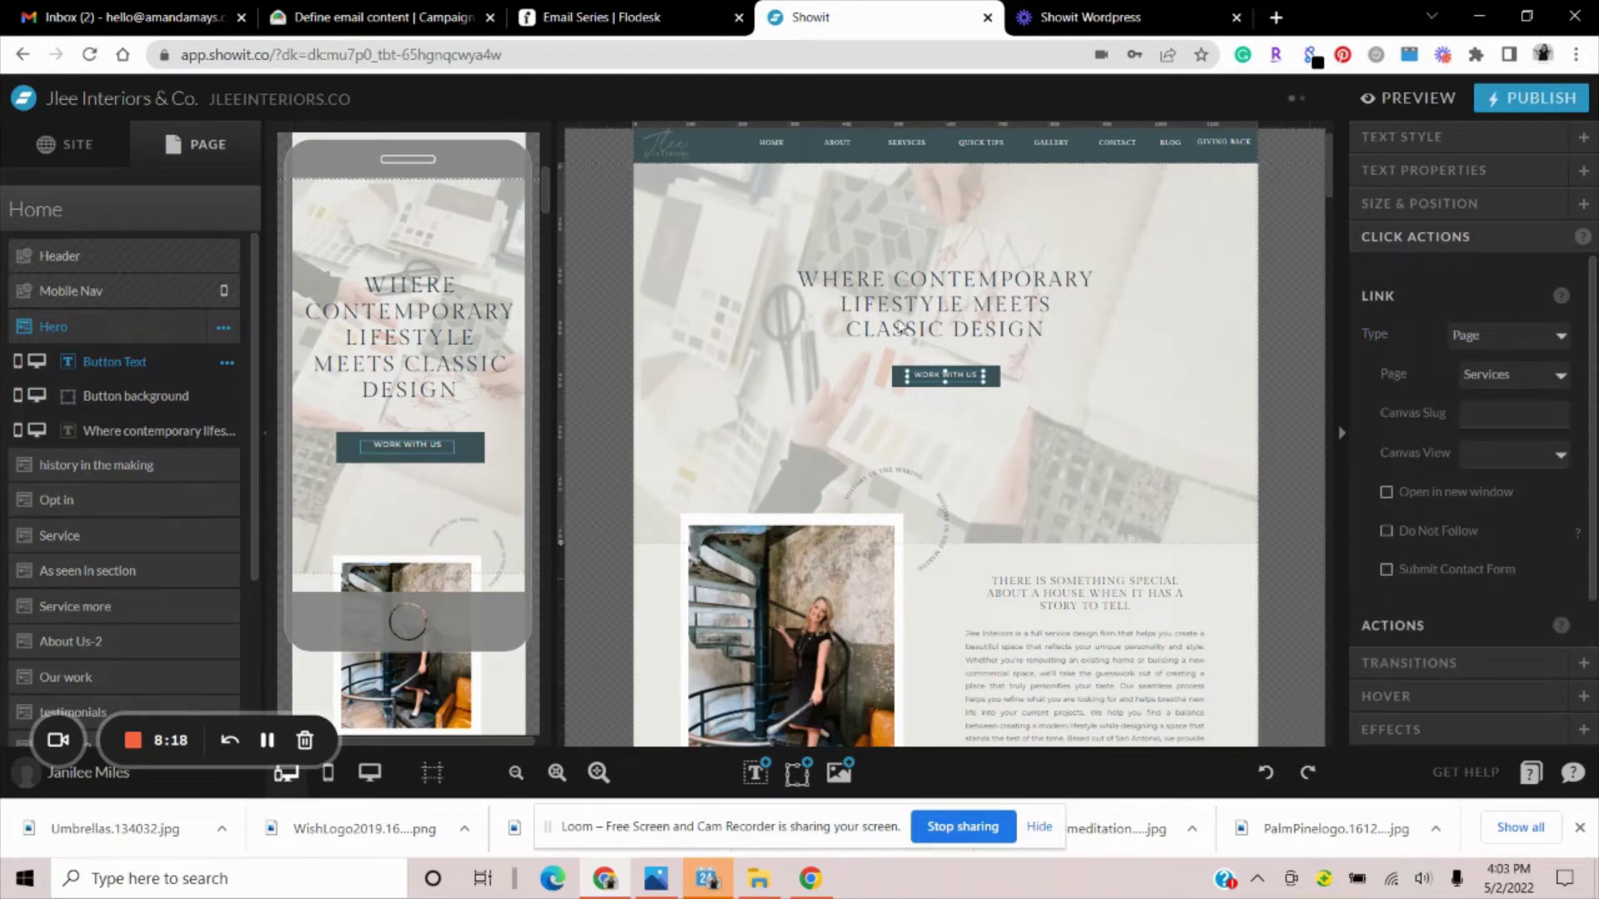
View the replacement image choices for the staircase photo in the history in the making canvas without picking one
{"action": "scroll", "coordinate": [1090, 397], "scroll_direction": "down", "scroll_amount": 5}
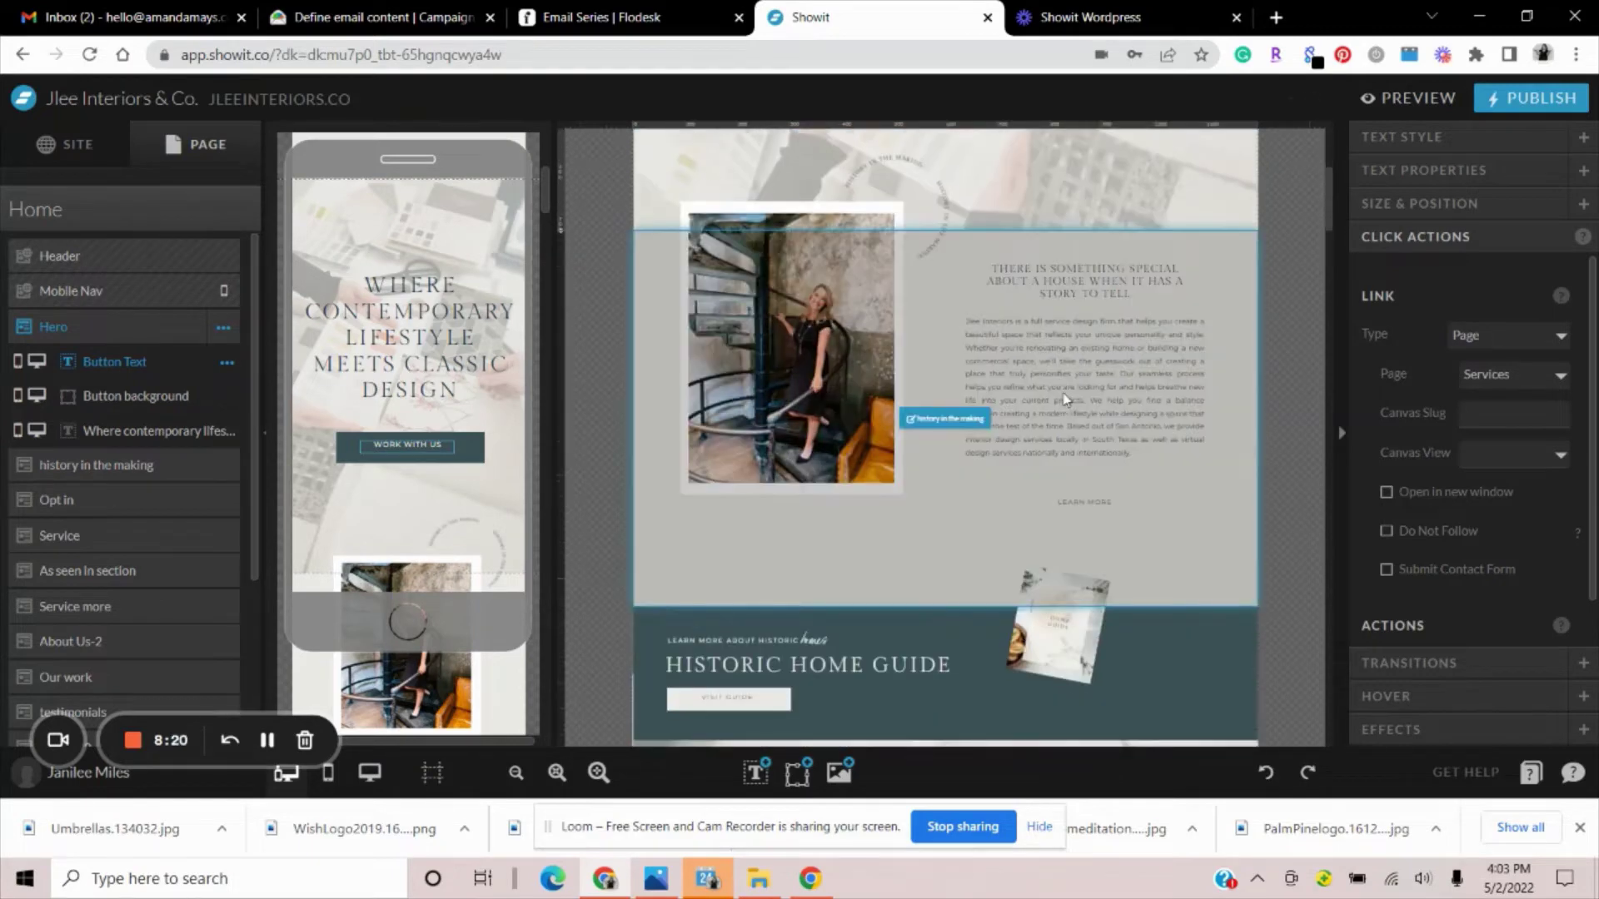
{"action": "scroll", "coordinate": [1070, 398], "scroll_direction": "up", "scroll_amount": 3}
{"action": "left_click", "coordinate": [802, 523]}
{"action": "double_click", "coordinate": [802, 523]}
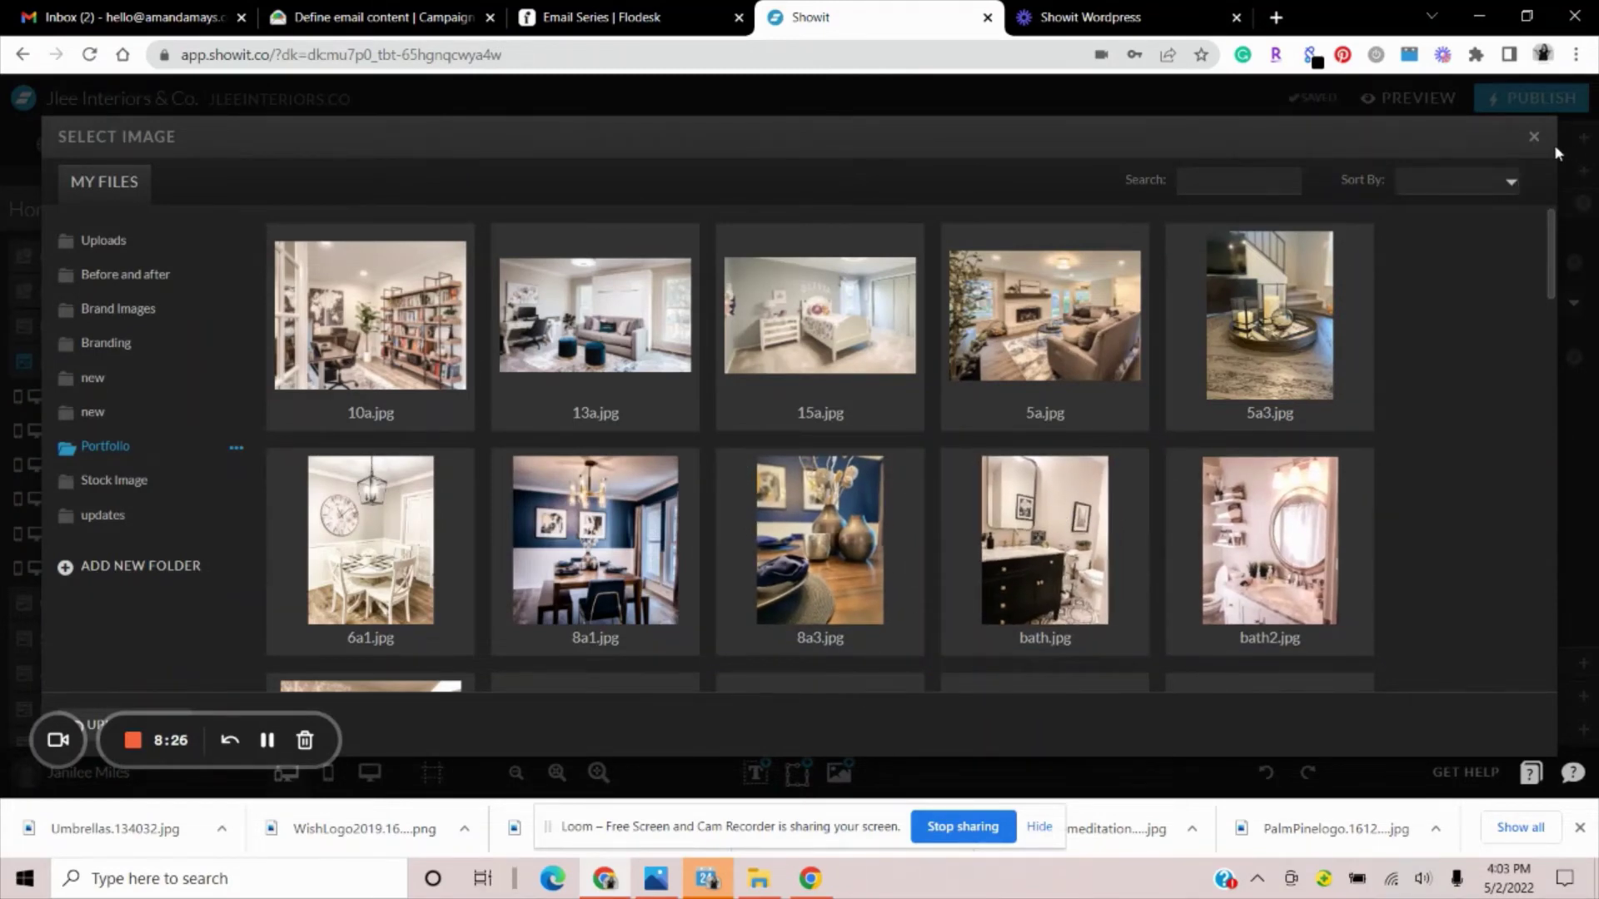
{"action": "left_click", "coordinate": [1532, 139]}
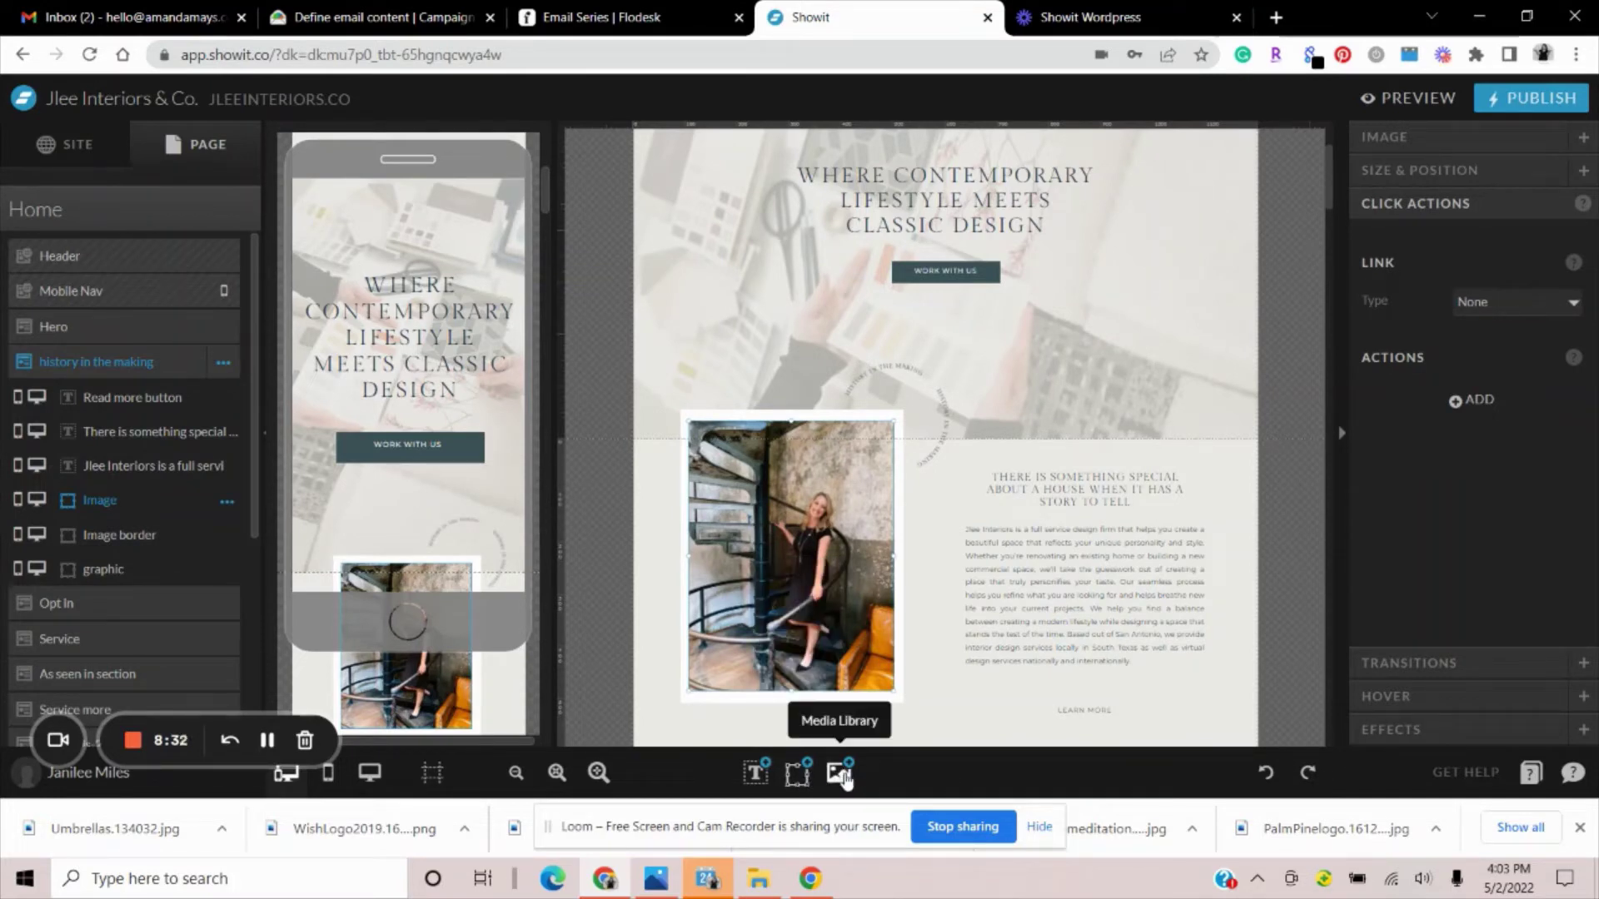
Add the image 15a.jpg from the media library's Portfolio folder to the history in the making canvas
{"action": "left_click", "coordinate": [841, 774]}
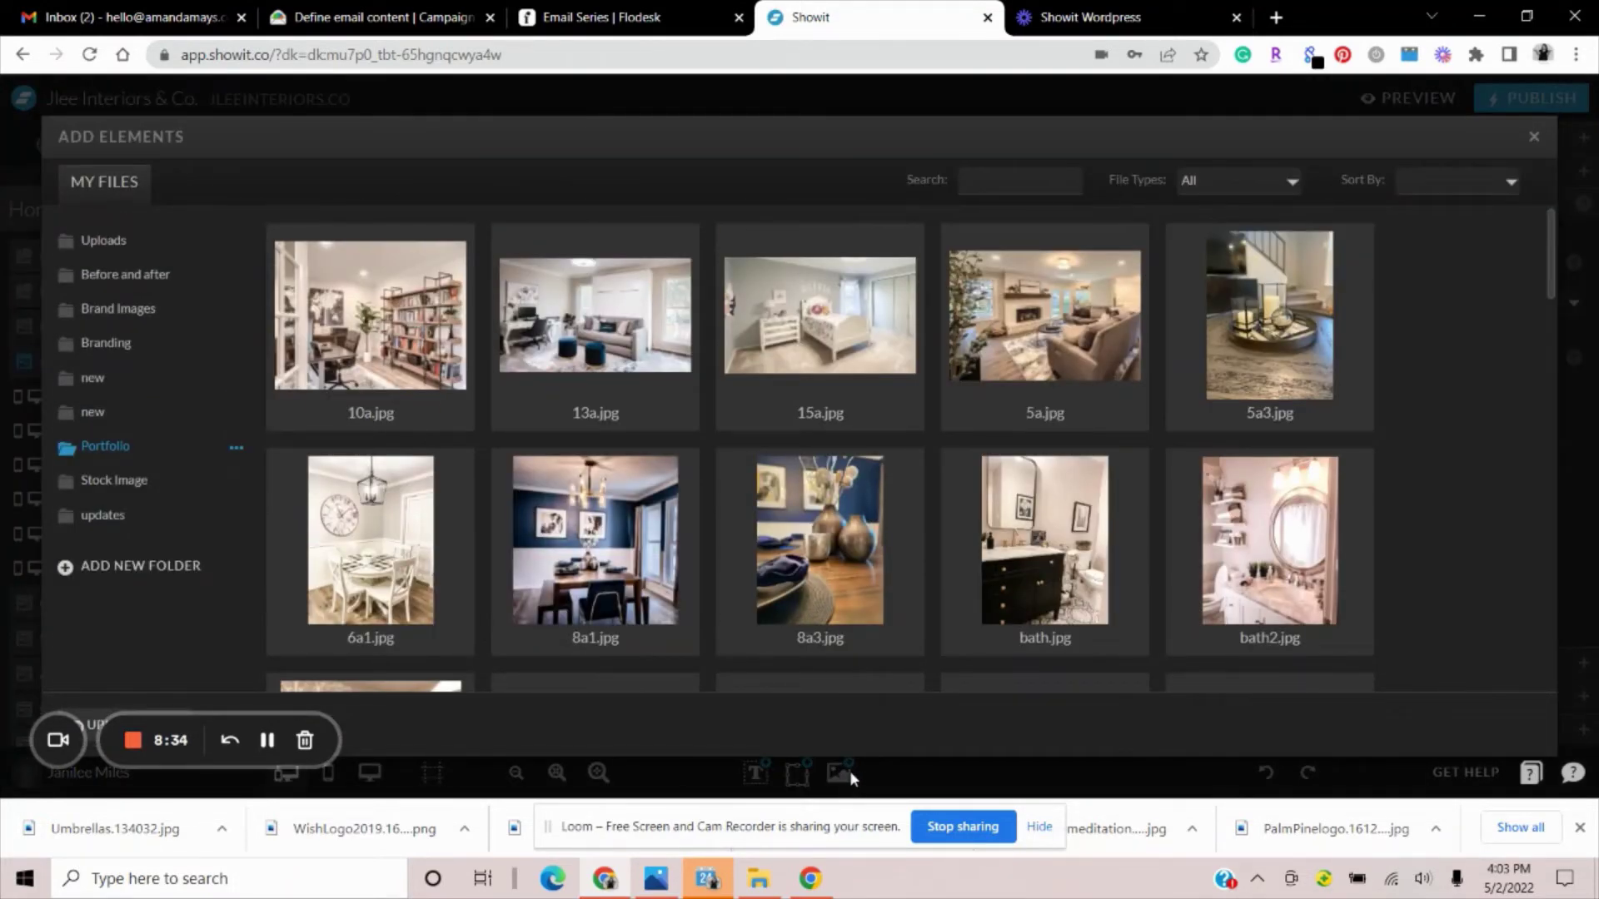
{"action": "left_click", "coordinate": [820, 325]}
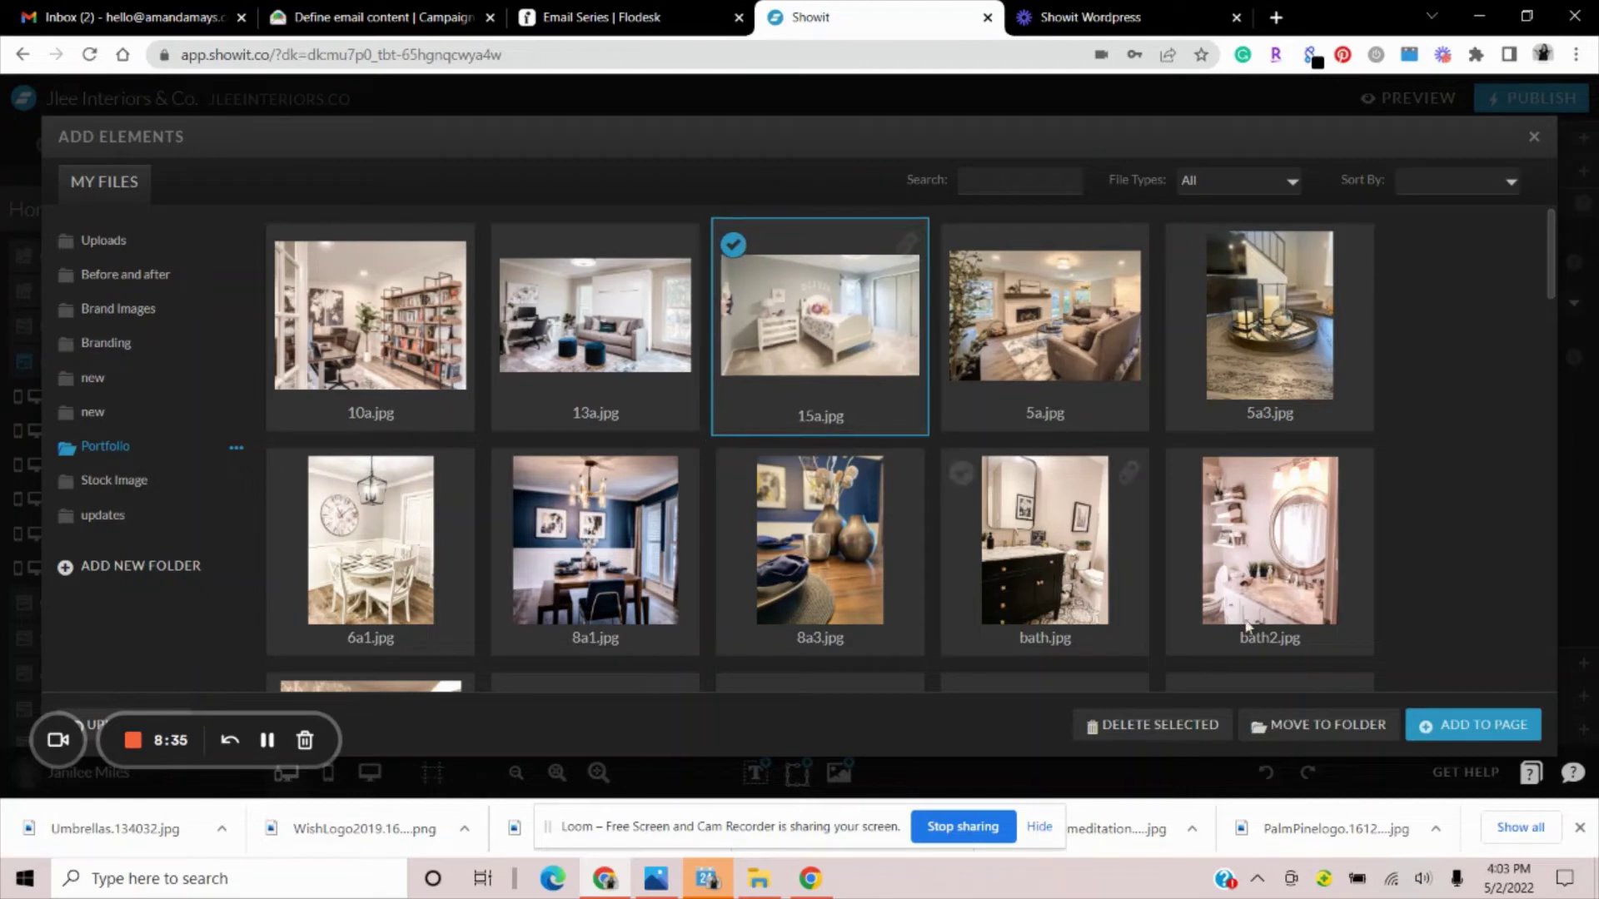
{"action": "left_click", "coordinate": [1467, 729]}
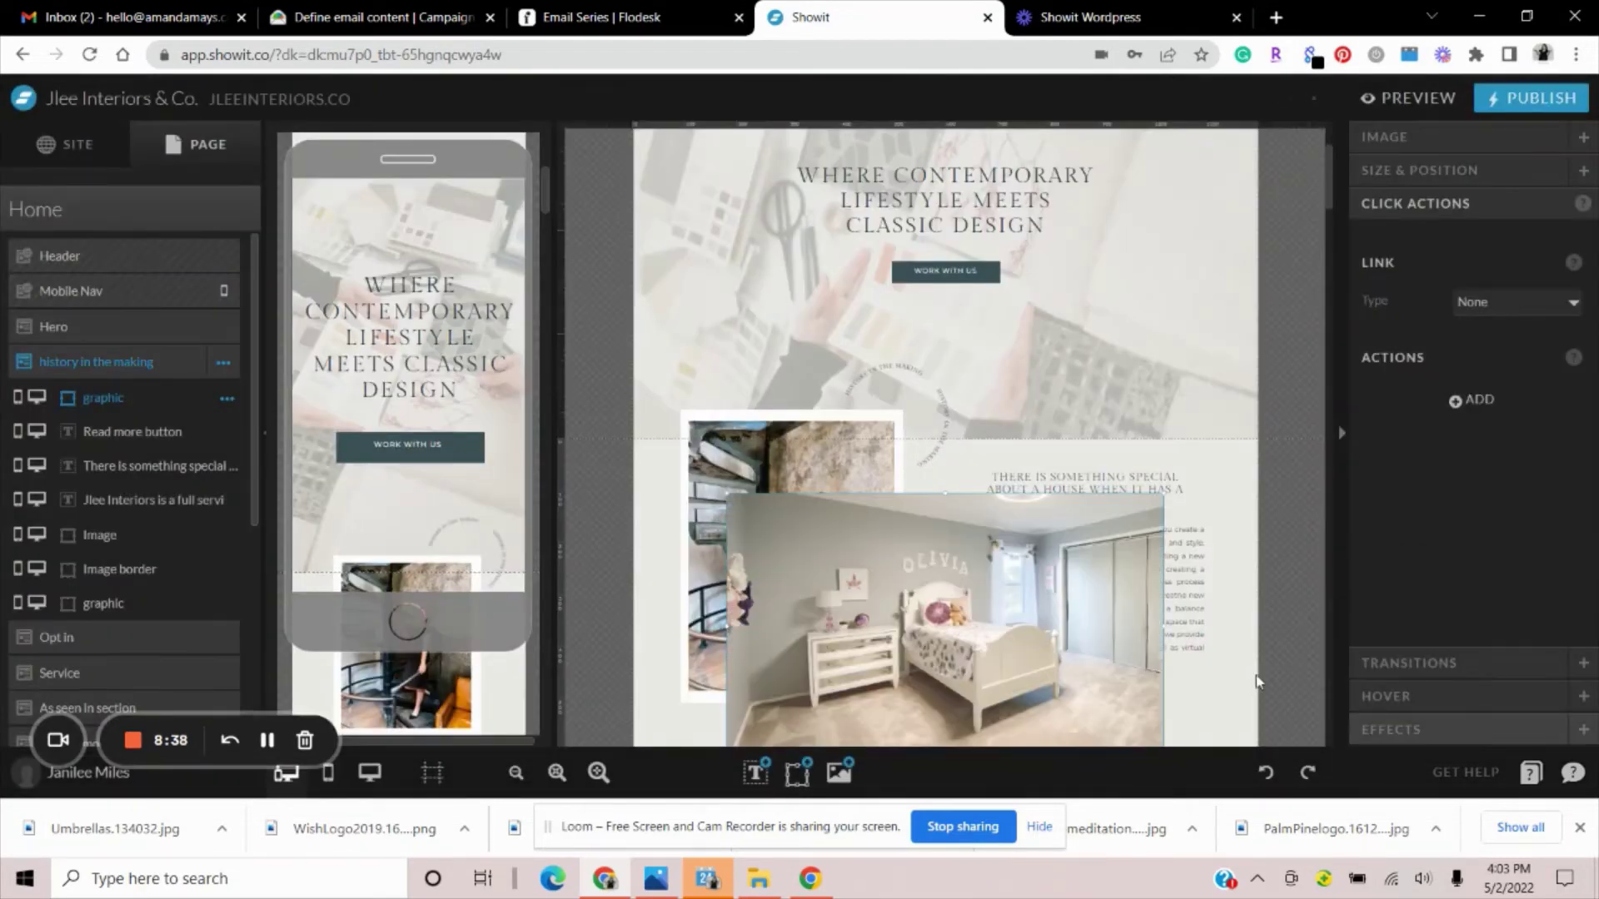
Delete the 15a.jpg bedroom photo from the history in the making canvas
{"action": "key", "text": "Delete"}
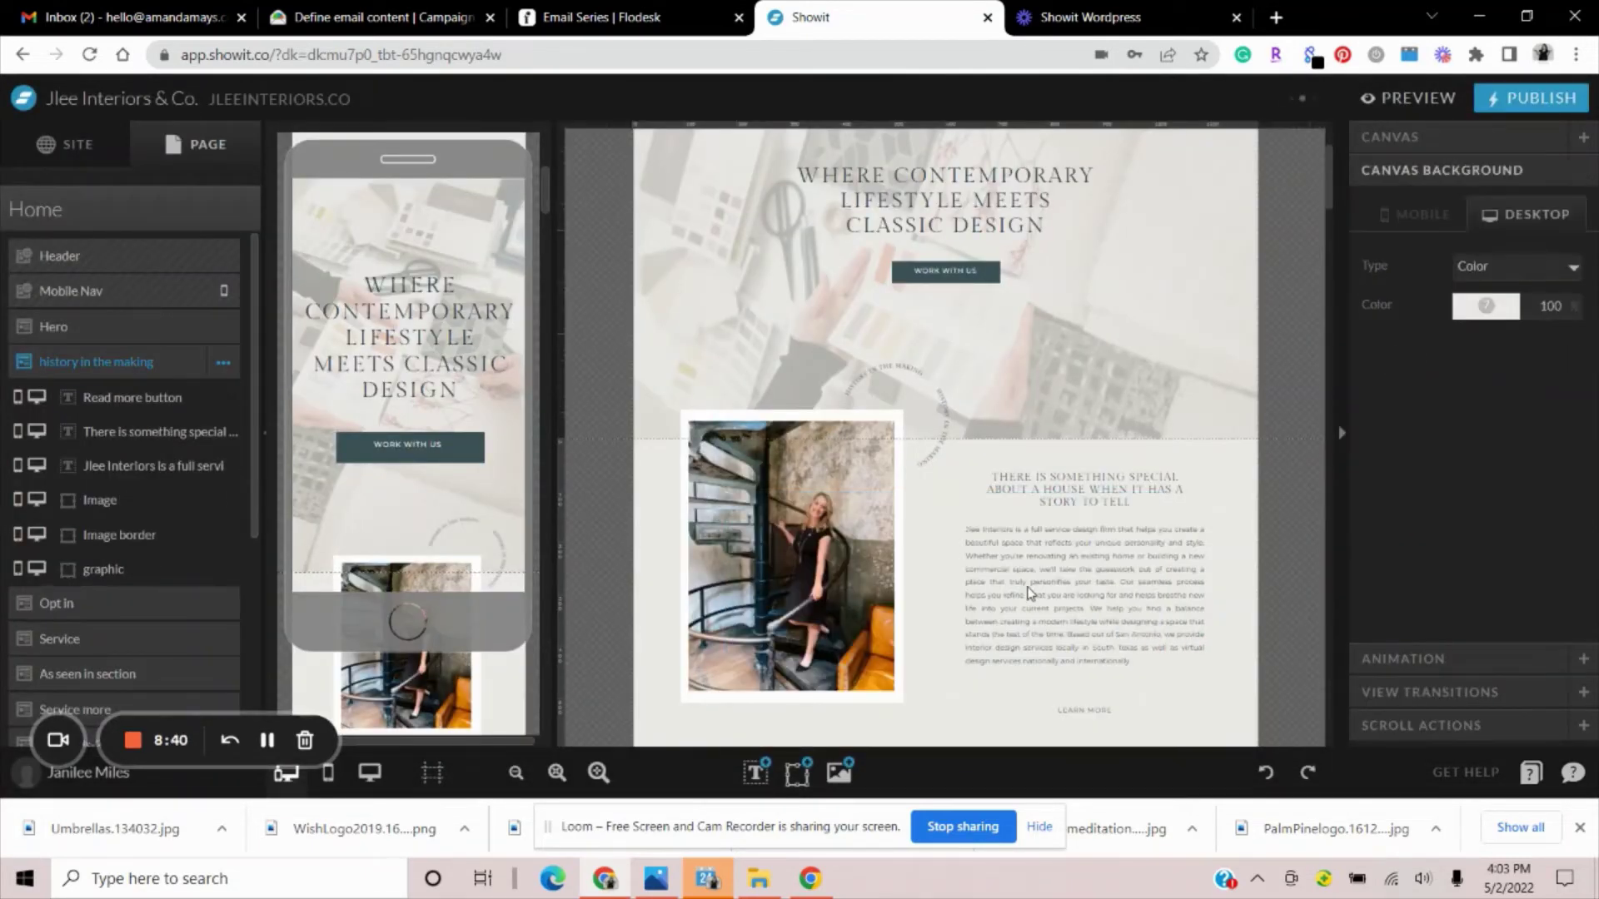
{"action": "scroll", "coordinate": [992, 585], "scroll_direction": "down", "scroll_amount": 3}
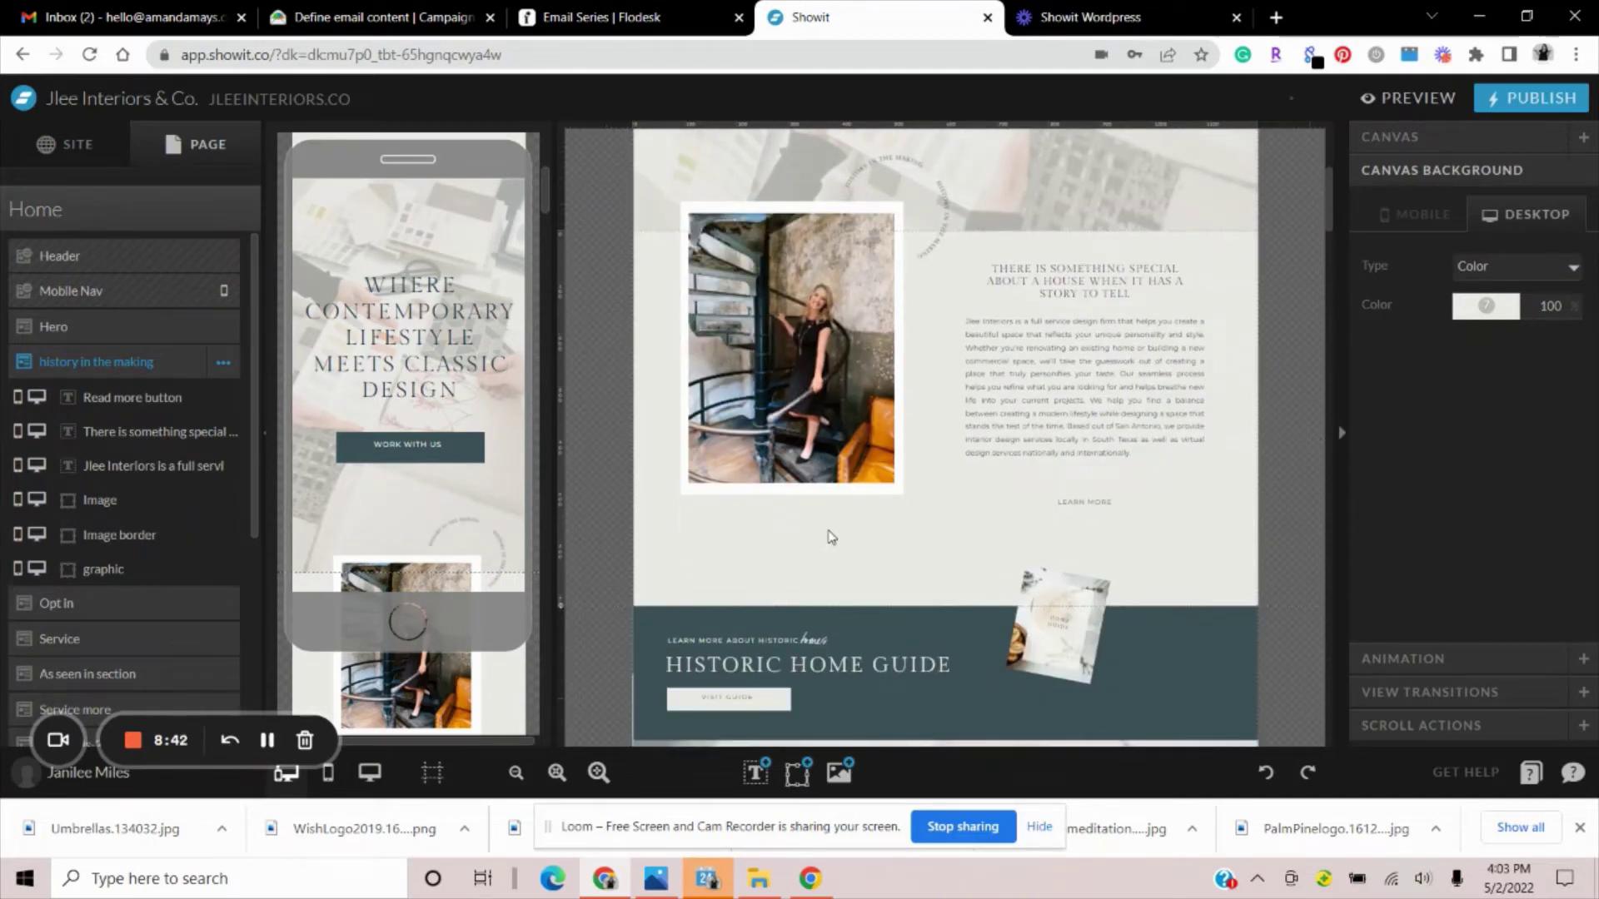
{"action": "left_click", "coordinate": [826, 381]}
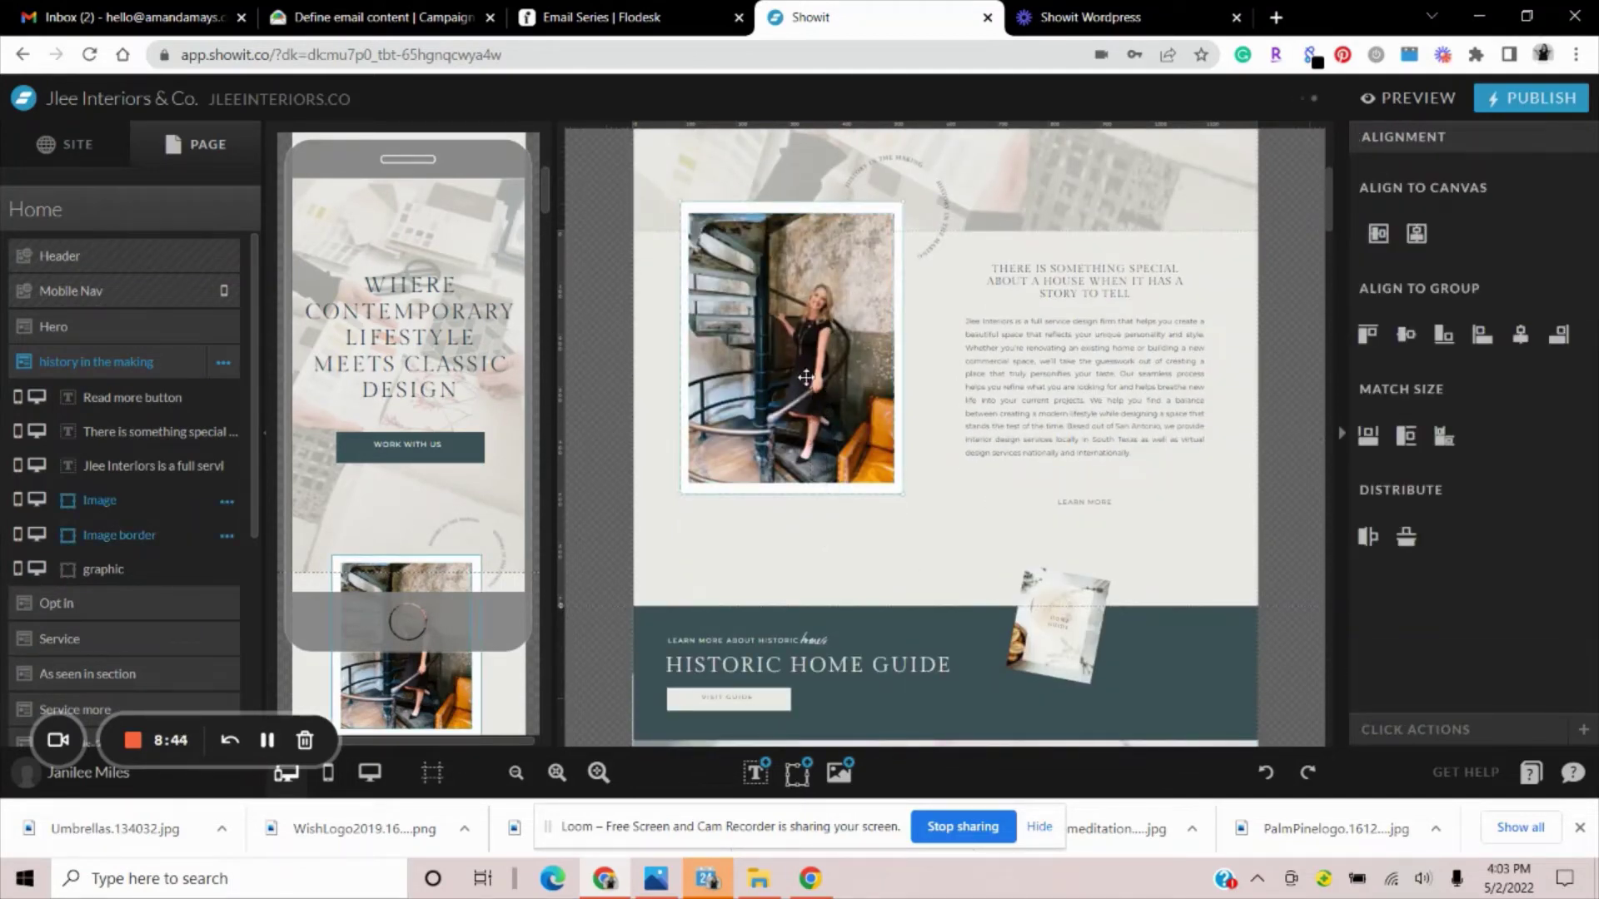
{"action": "left_click", "coordinate": [874, 542]}
{"action": "left_click", "coordinate": [846, 444]}
{"action": "key", "text": "ctrl+v"}
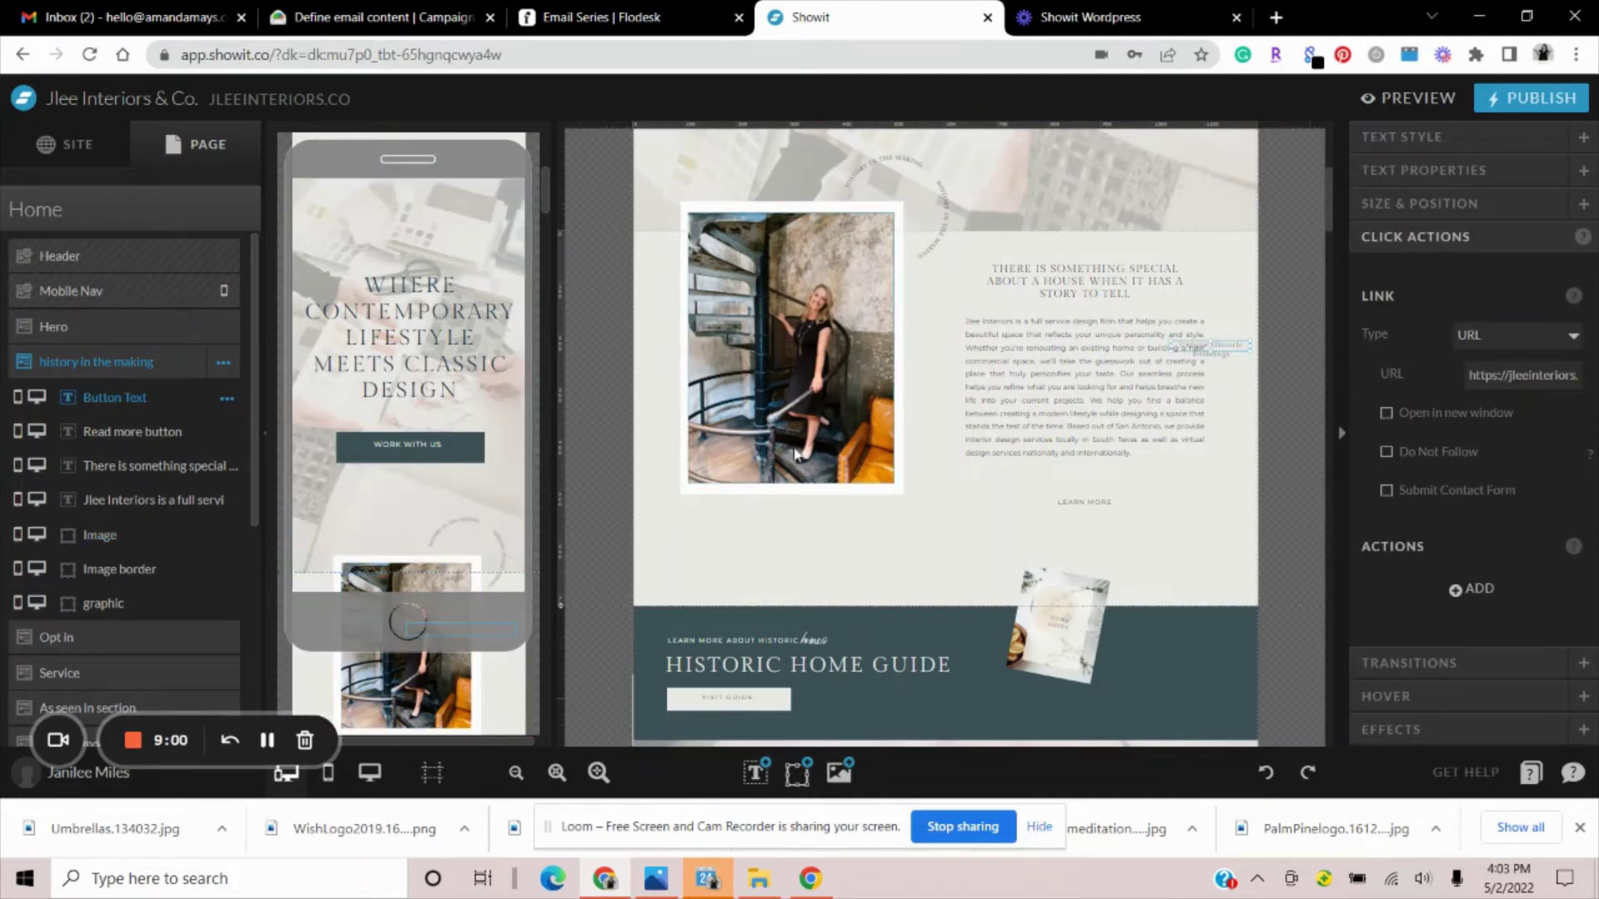
{"action": "left_click_drag", "start_coordinate": [802, 480], "coordinate": [871, 631]}
{"action": "left_click_drag", "start_coordinate": [729, 429], "coordinate": [718, 386]}
{"action": "left_click_drag", "start_coordinate": [858, 499], "coordinate": [791, 351]}
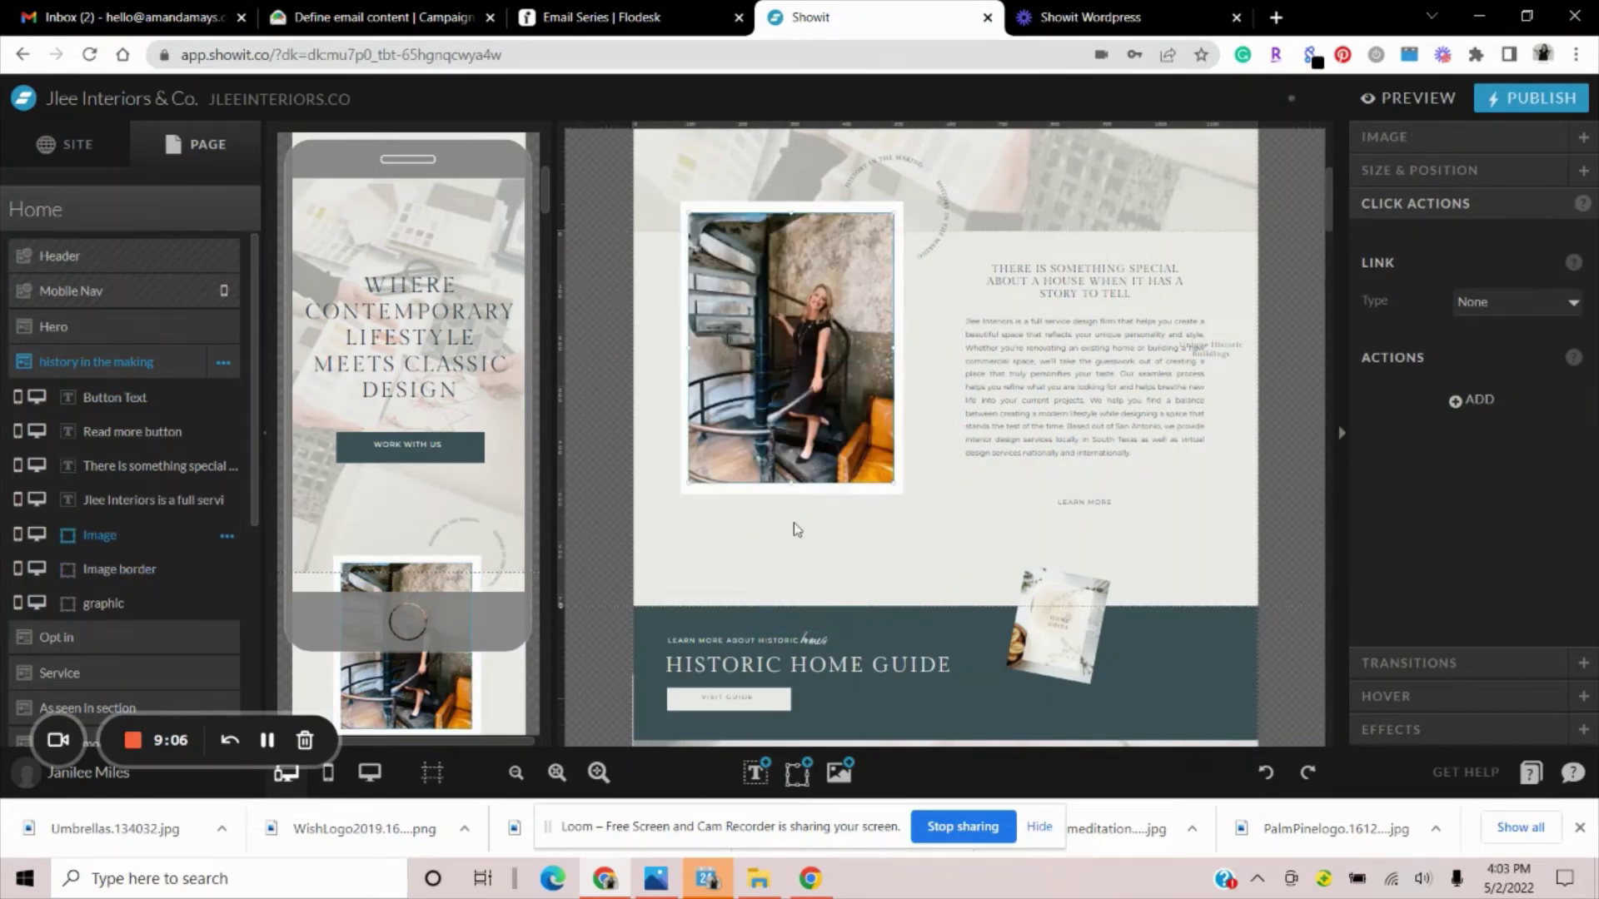
{"action": "left_click_drag", "start_coordinate": [801, 538], "coordinate": [798, 435]}
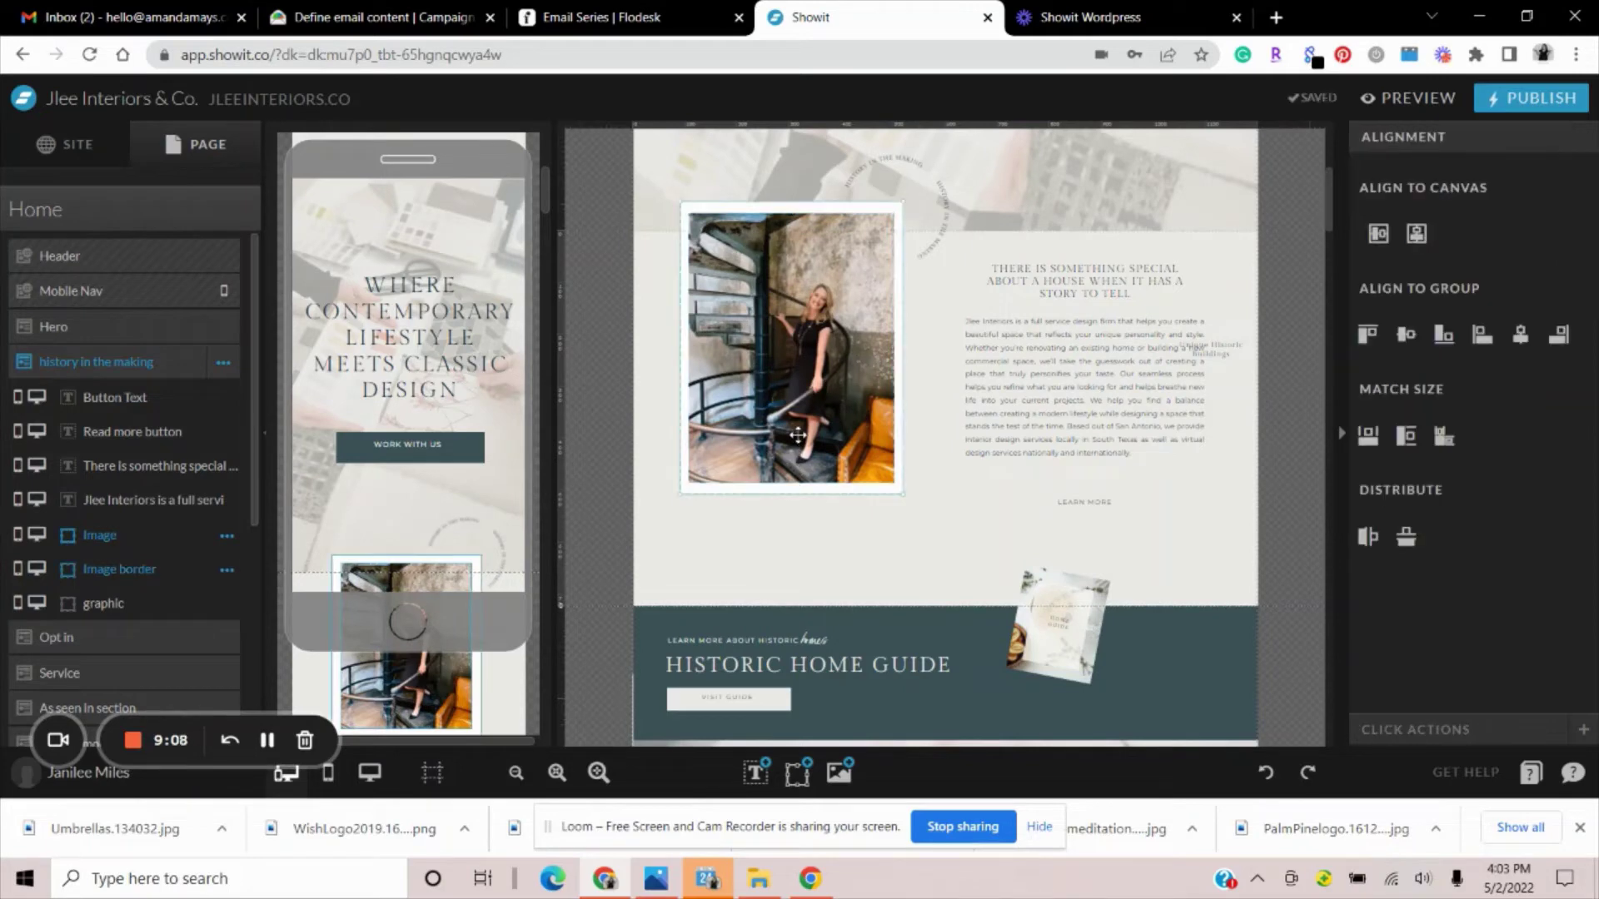
{"action": "key", "text": "ctrl+v"}
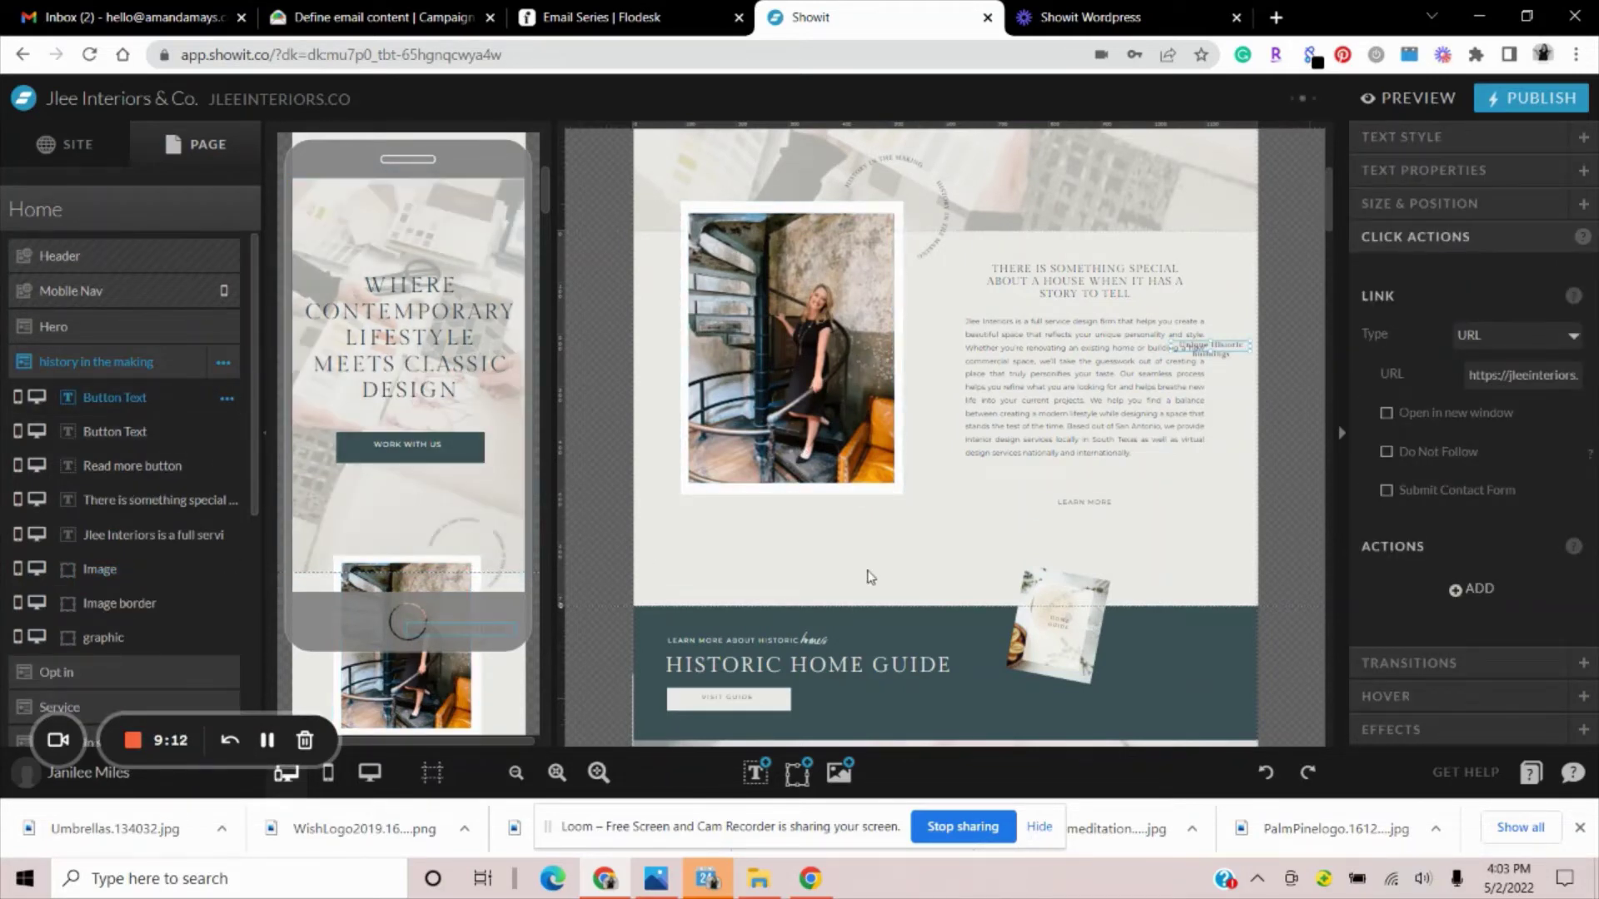
{"action": "key", "text": "ctrl+z"}
{"action": "key", "text": "ctrl+z"}
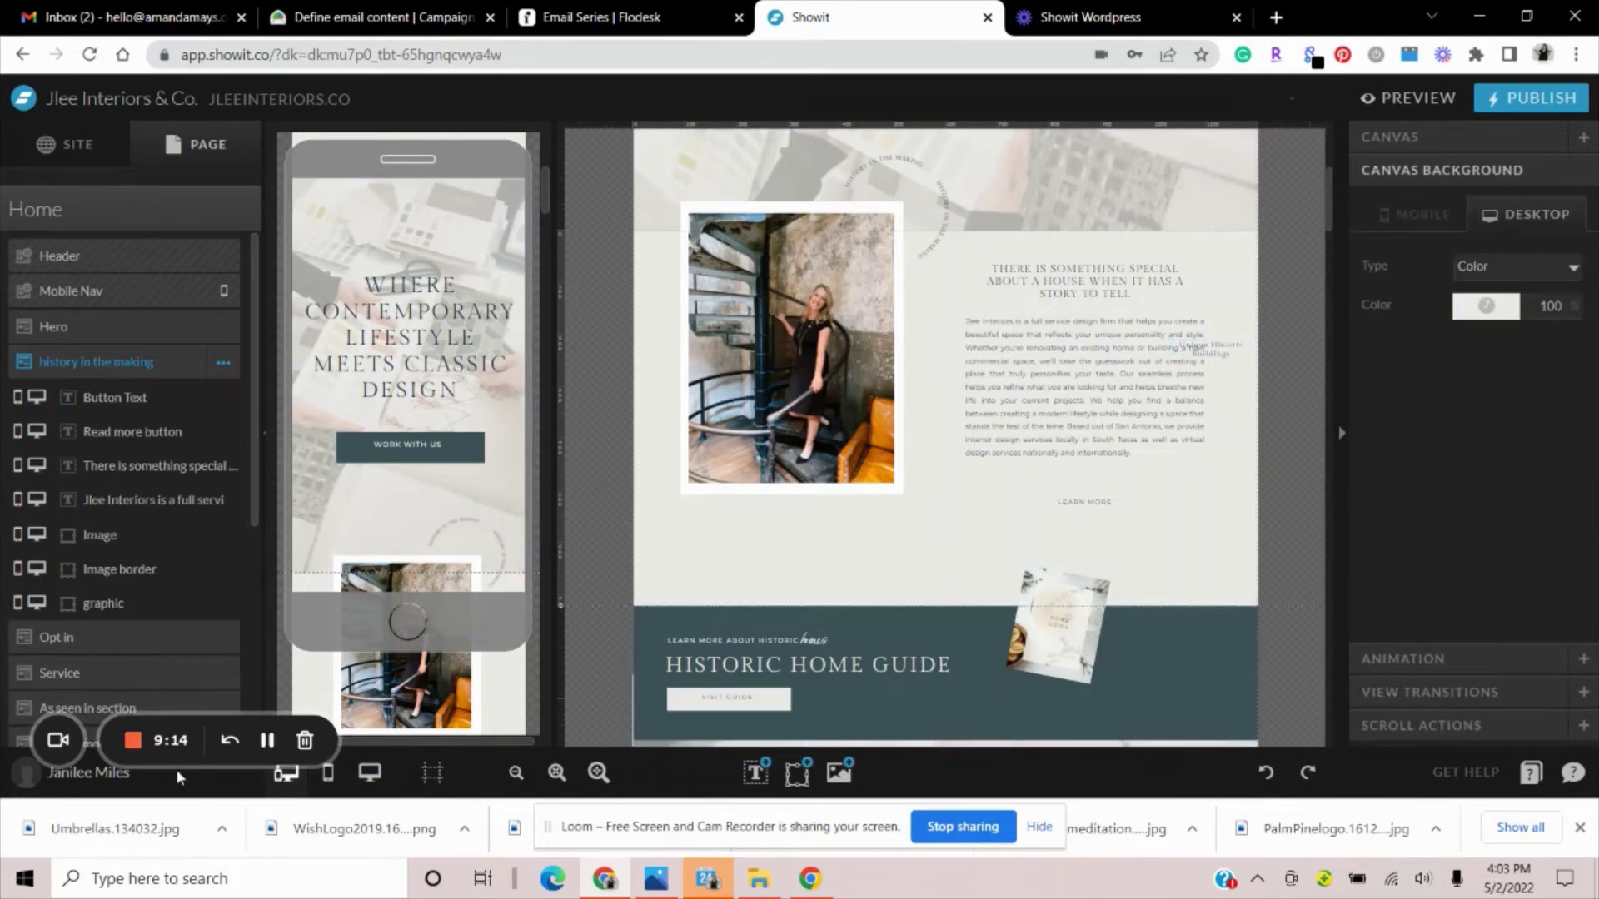
Duplicate the staircase photo with its white border and move both copies directly below the originals
{"action": "key", "text": "ctrl+v"}
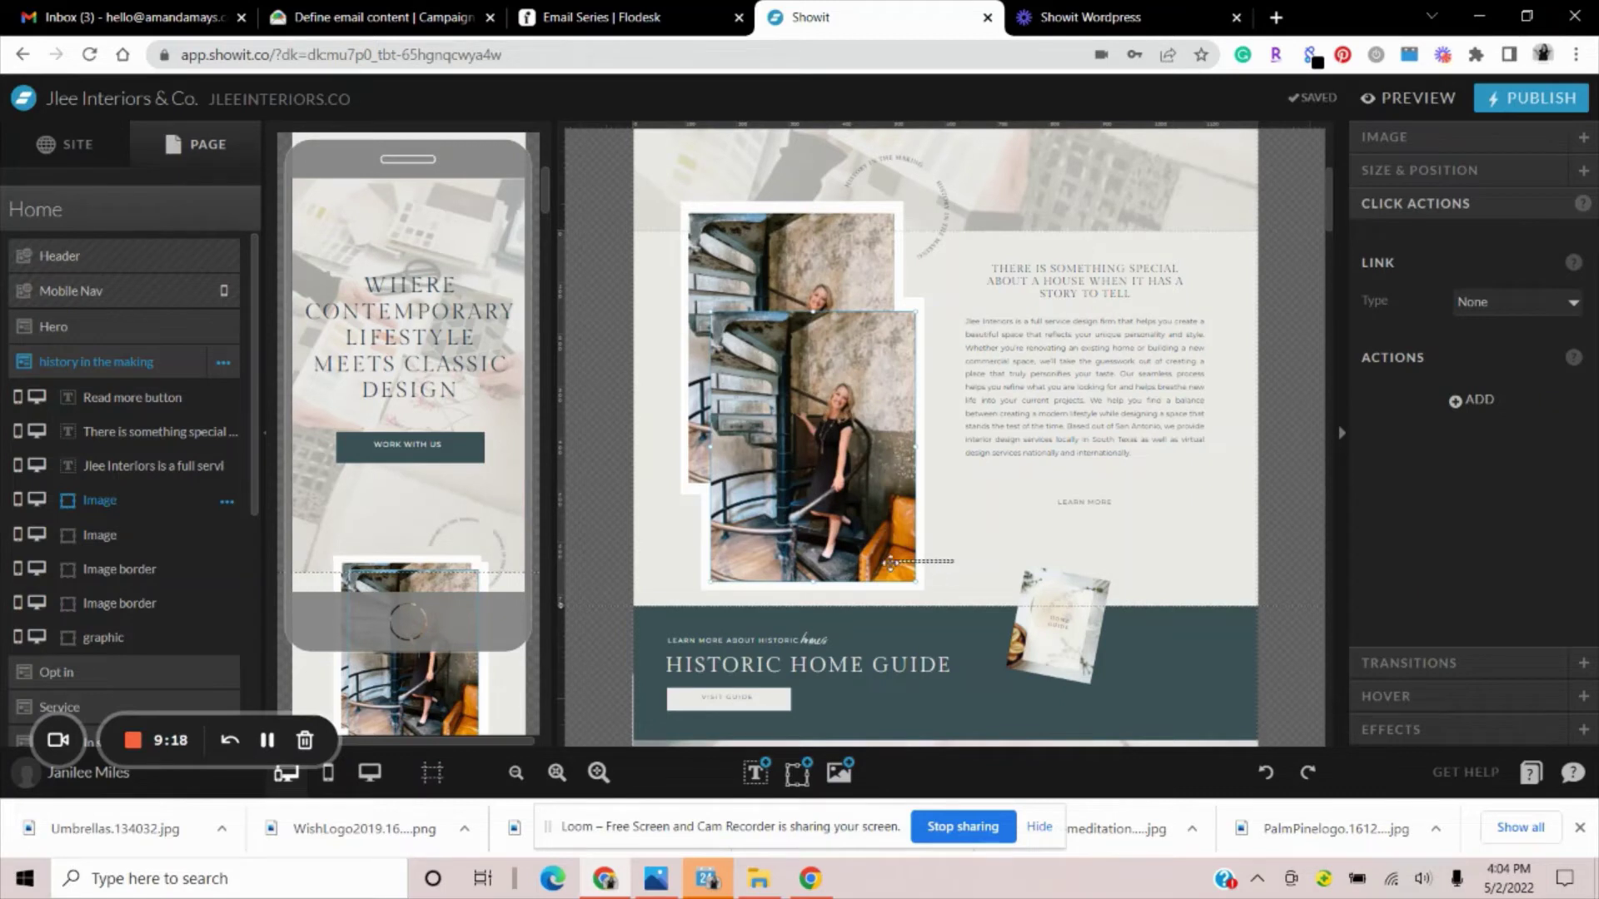
{"action": "left_click", "coordinate": [889, 562], "text": "shift"}
{"action": "left_click_drag", "start_coordinate": [889, 562], "coordinate": [872, 766]}
{"action": "scroll", "coordinate": [646, 424], "scroll_direction": "down", "scroll_amount": 2}
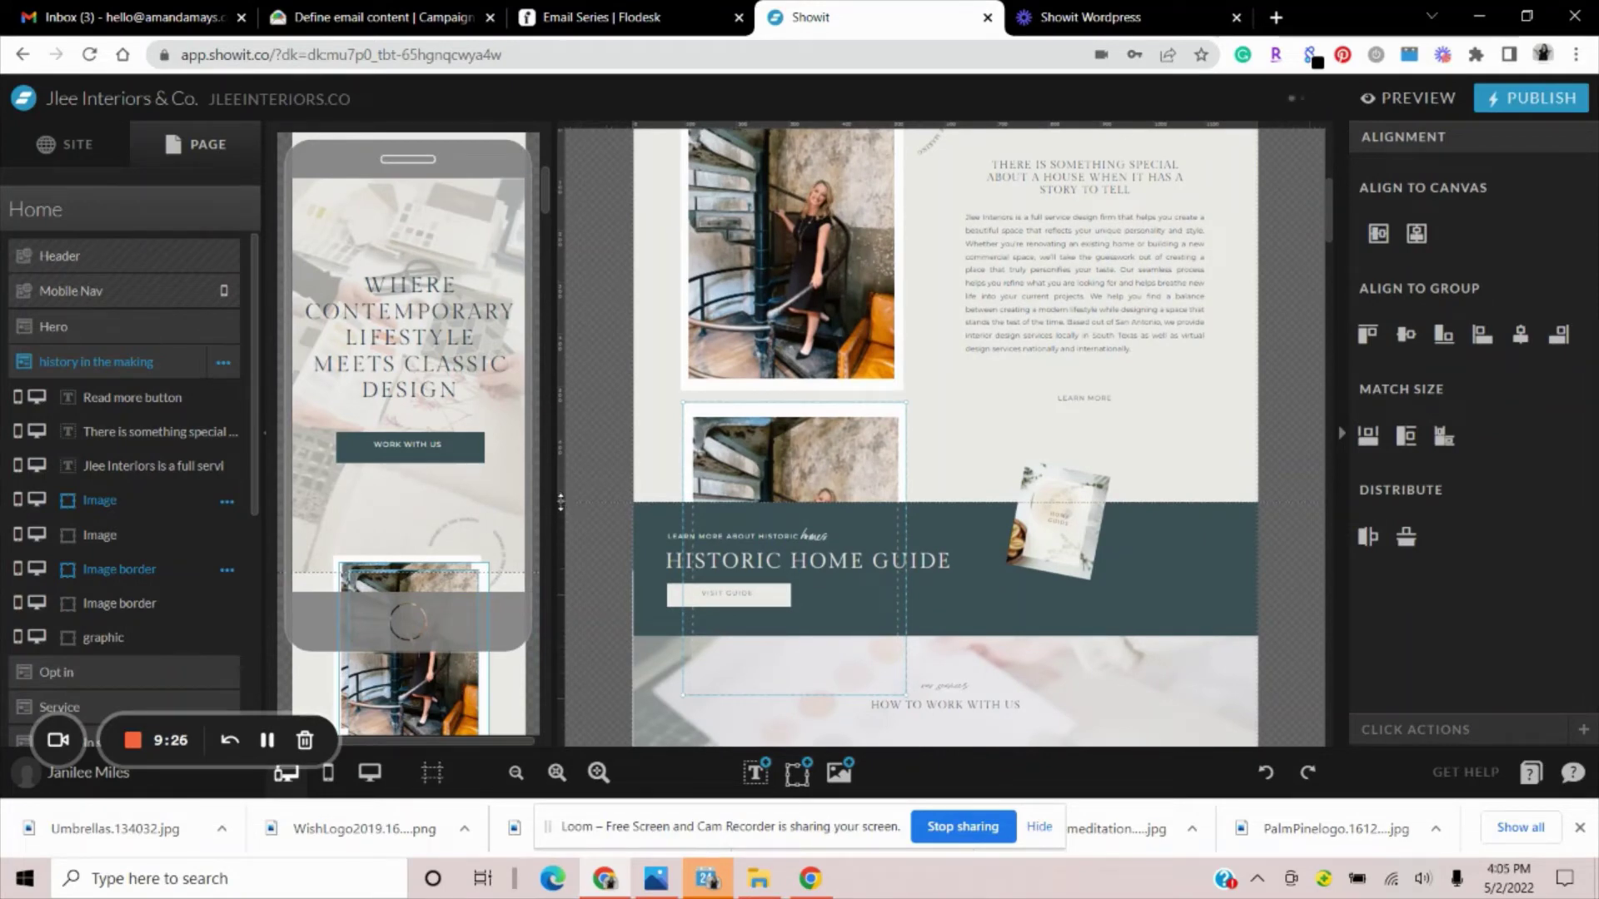
Extend the height of the history in the making canvas to make room for the duplicated photo
{"action": "left_click_drag", "start_coordinate": [561, 493], "coordinate": [590, 584]}
{"action": "scroll", "coordinate": [582, 554], "scroll_direction": "down", "scroll_amount": 4}
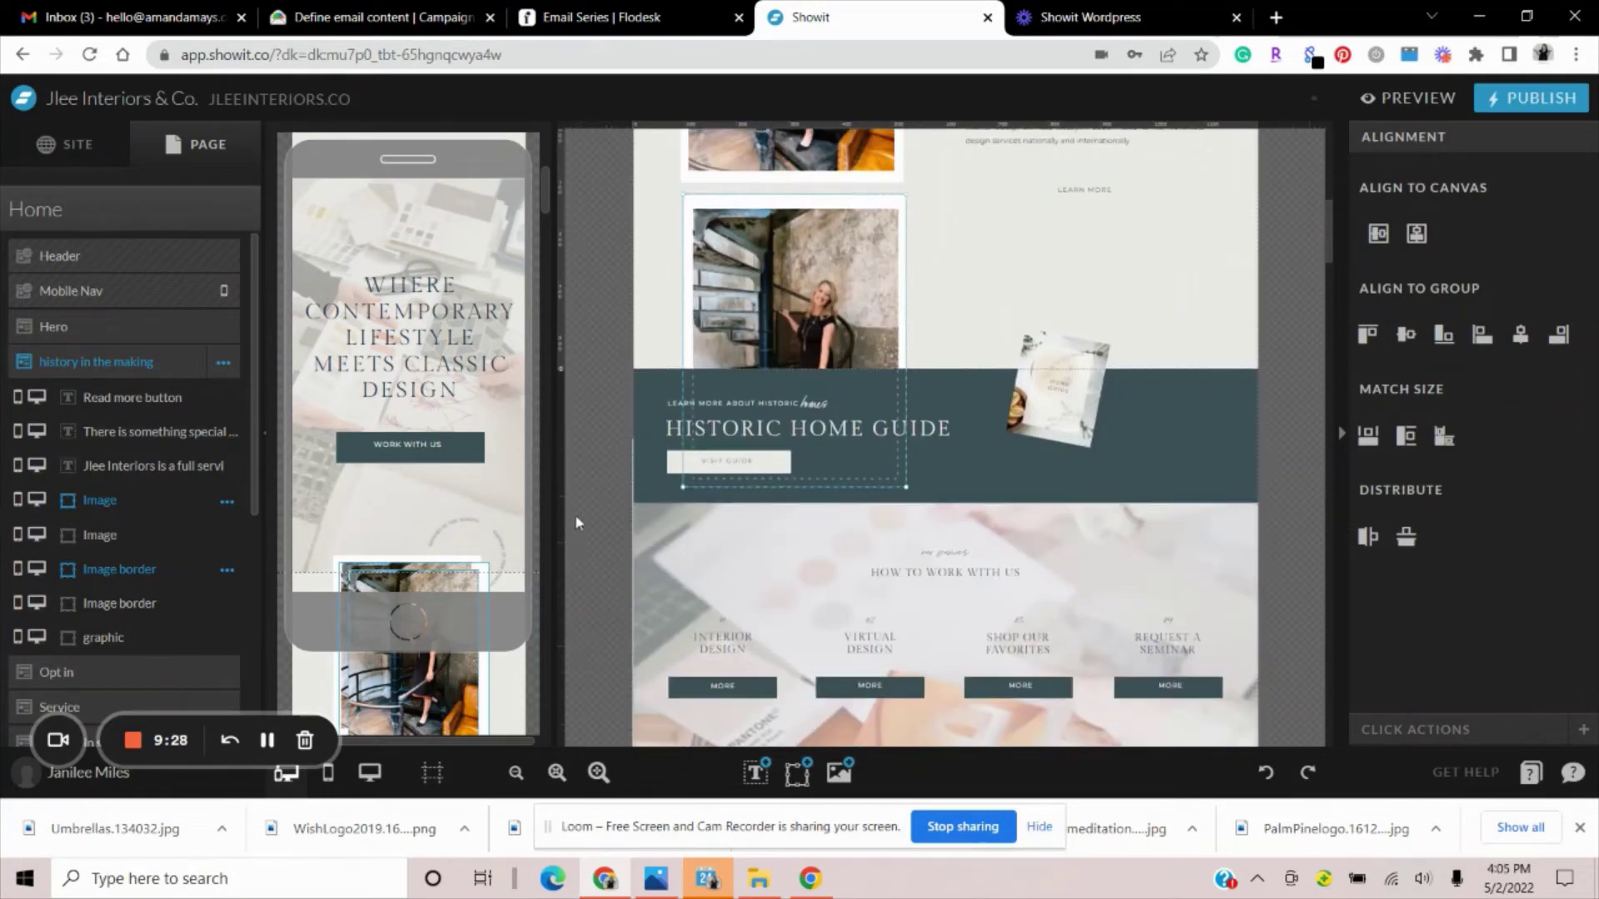
{"action": "left_click_drag", "start_coordinate": [561, 365], "coordinate": [561, 452]}
Undo the canvas height changes and the duplication of the staircase photo and its border
{"action": "left_click", "coordinate": [1267, 778]}
{"action": "left_click", "coordinate": [1267, 778]}
{"action": "left_click", "coordinate": [1268, 779]}
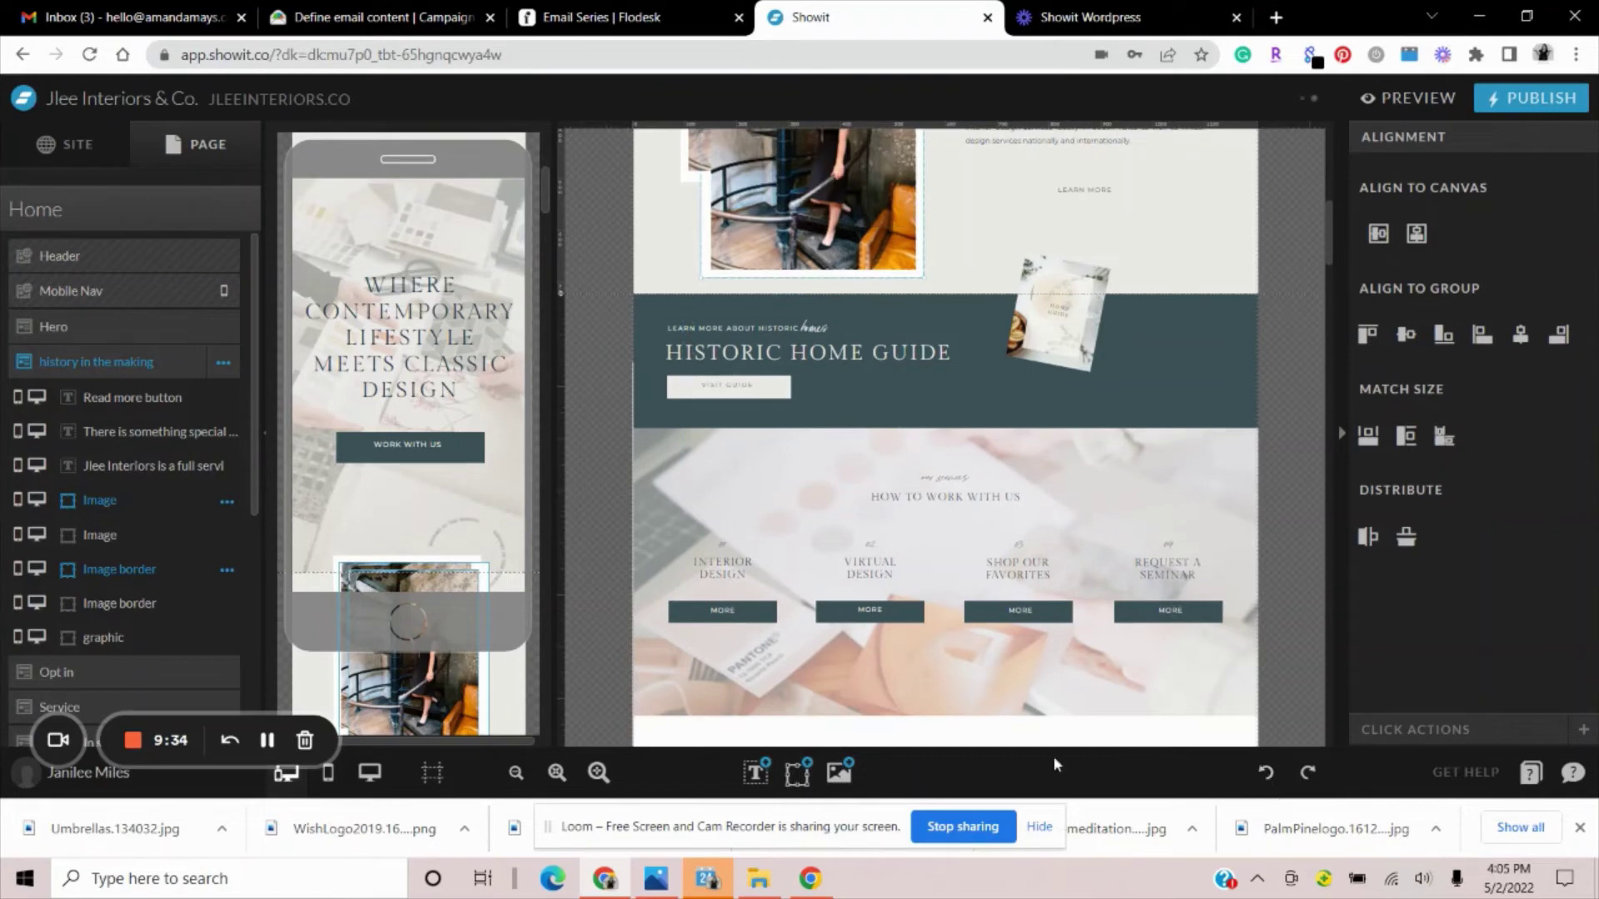
{"action": "left_click", "coordinate": [1263, 776]}
{"action": "left_click", "coordinate": [1263, 776]}
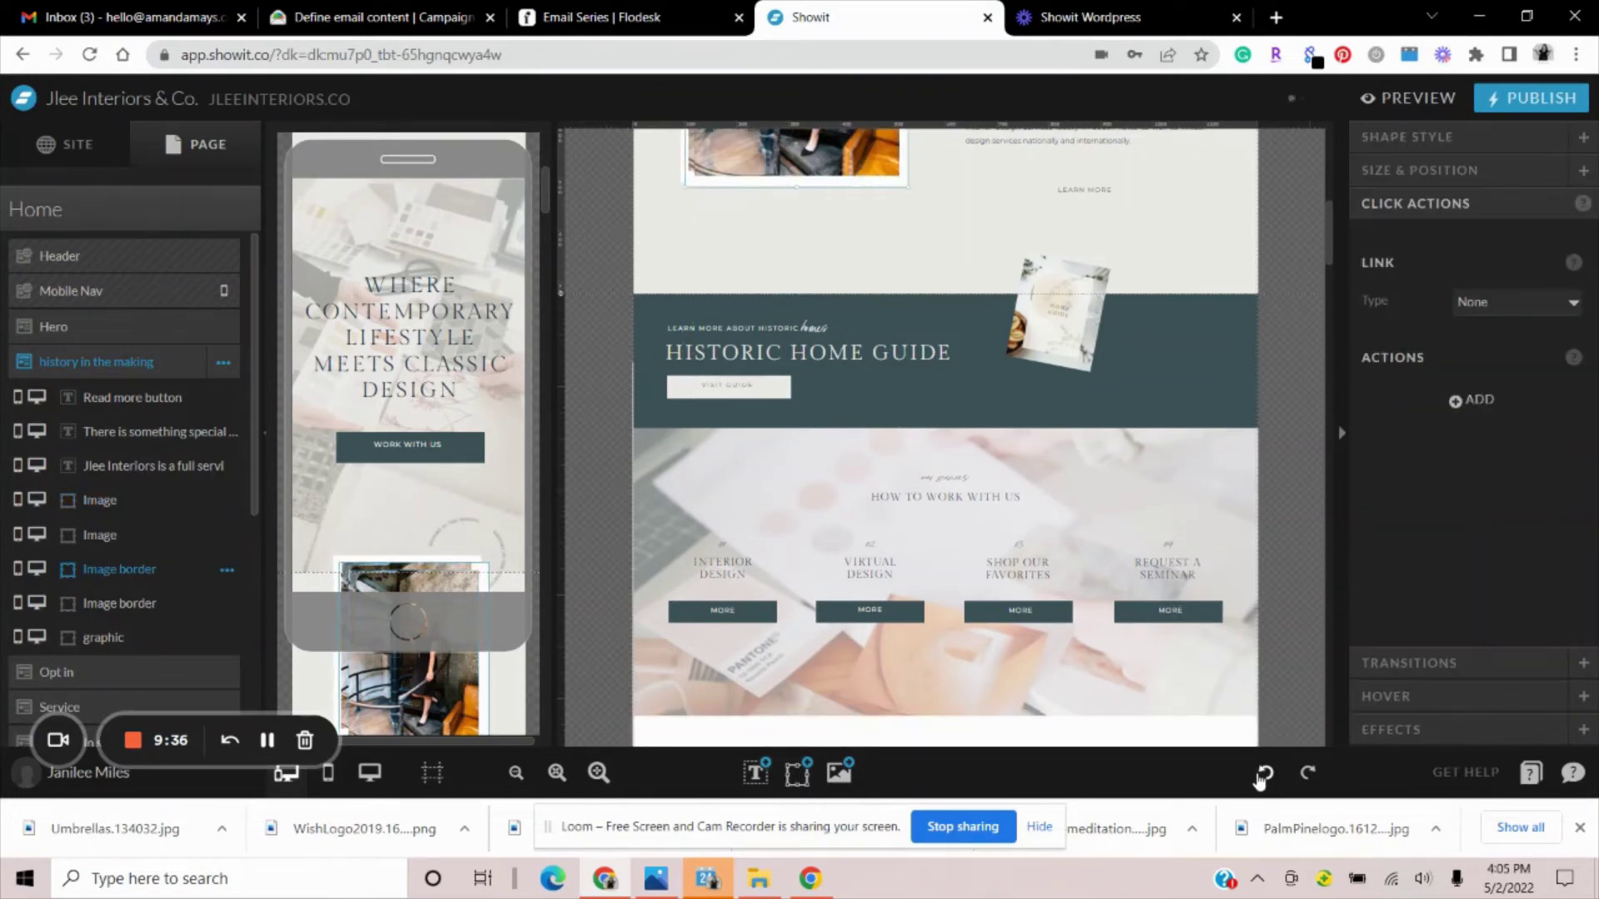
{"action": "left_click", "coordinate": [1263, 776]}
{"action": "left_click", "coordinate": [1263, 776]}
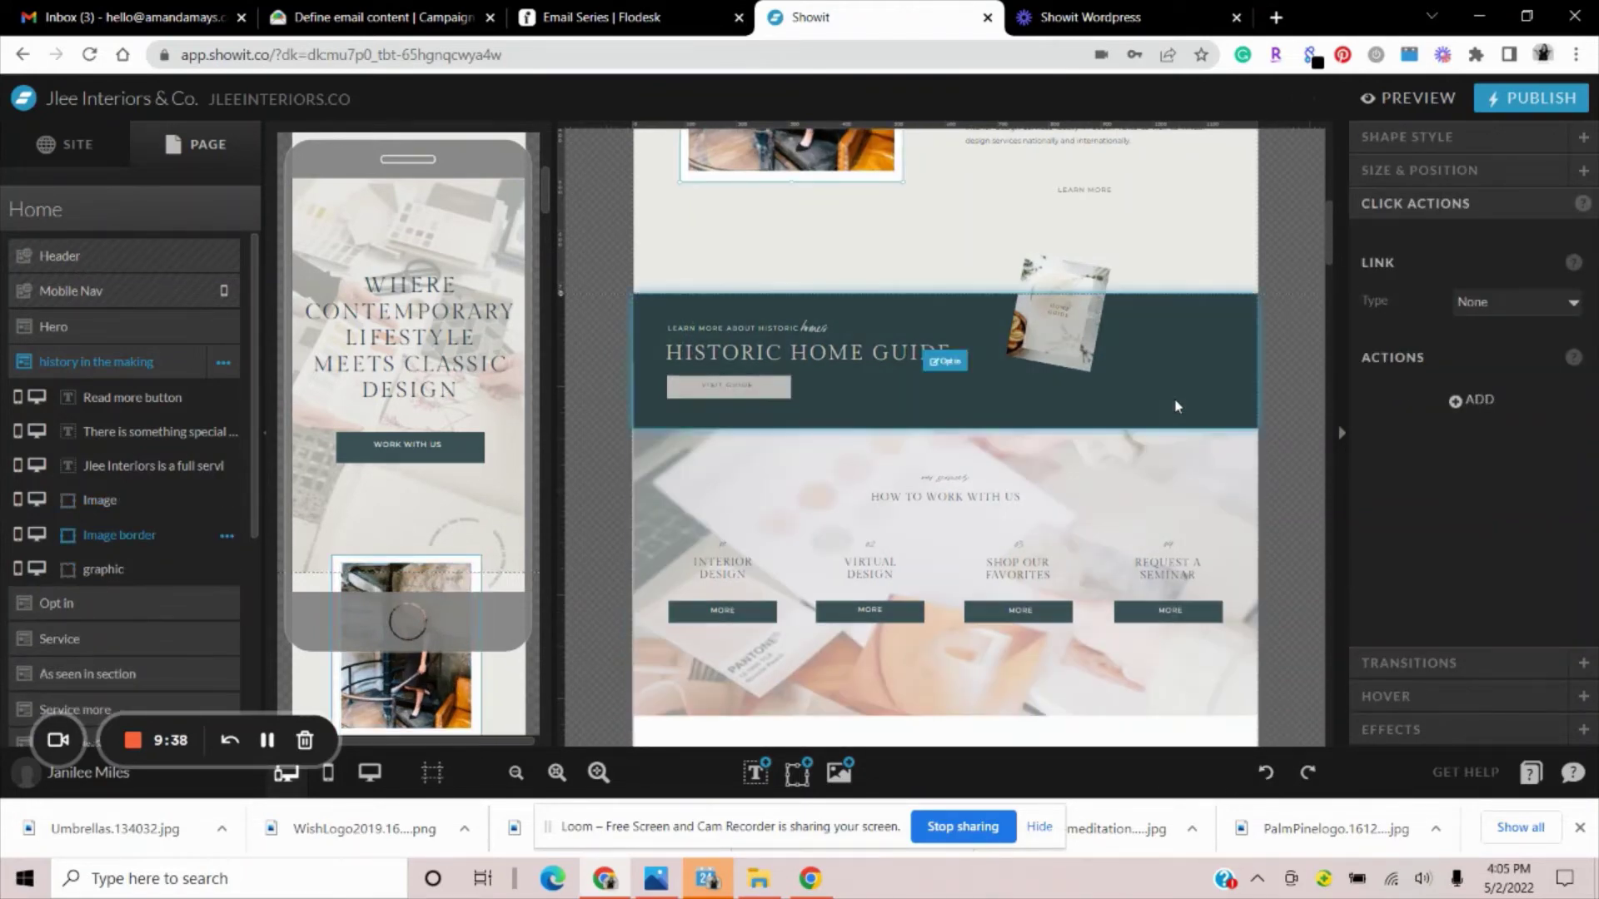
View the Service more canvas and its layers, and select its heading about renovating and preserving historic homes
{"action": "scroll", "coordinate": [1231, 463], "scroll_direction": "down", "scroll_amount": 4}
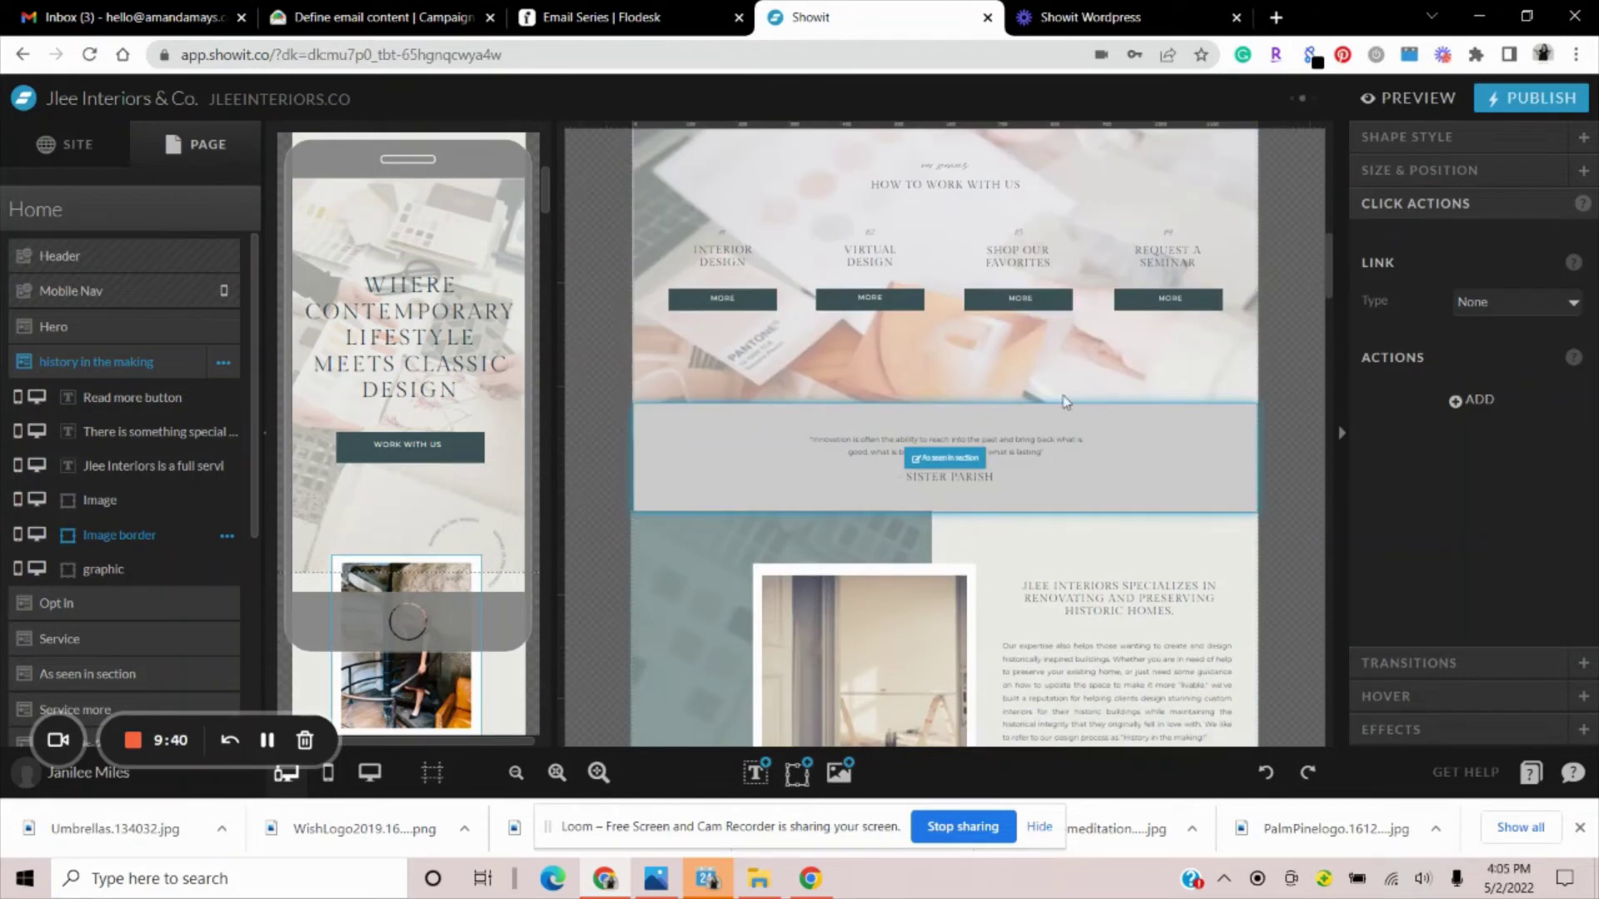
{"action": "scroll", "coordinate": [717, 405], "scroll_direction": "down", "scroll_amount": 4}
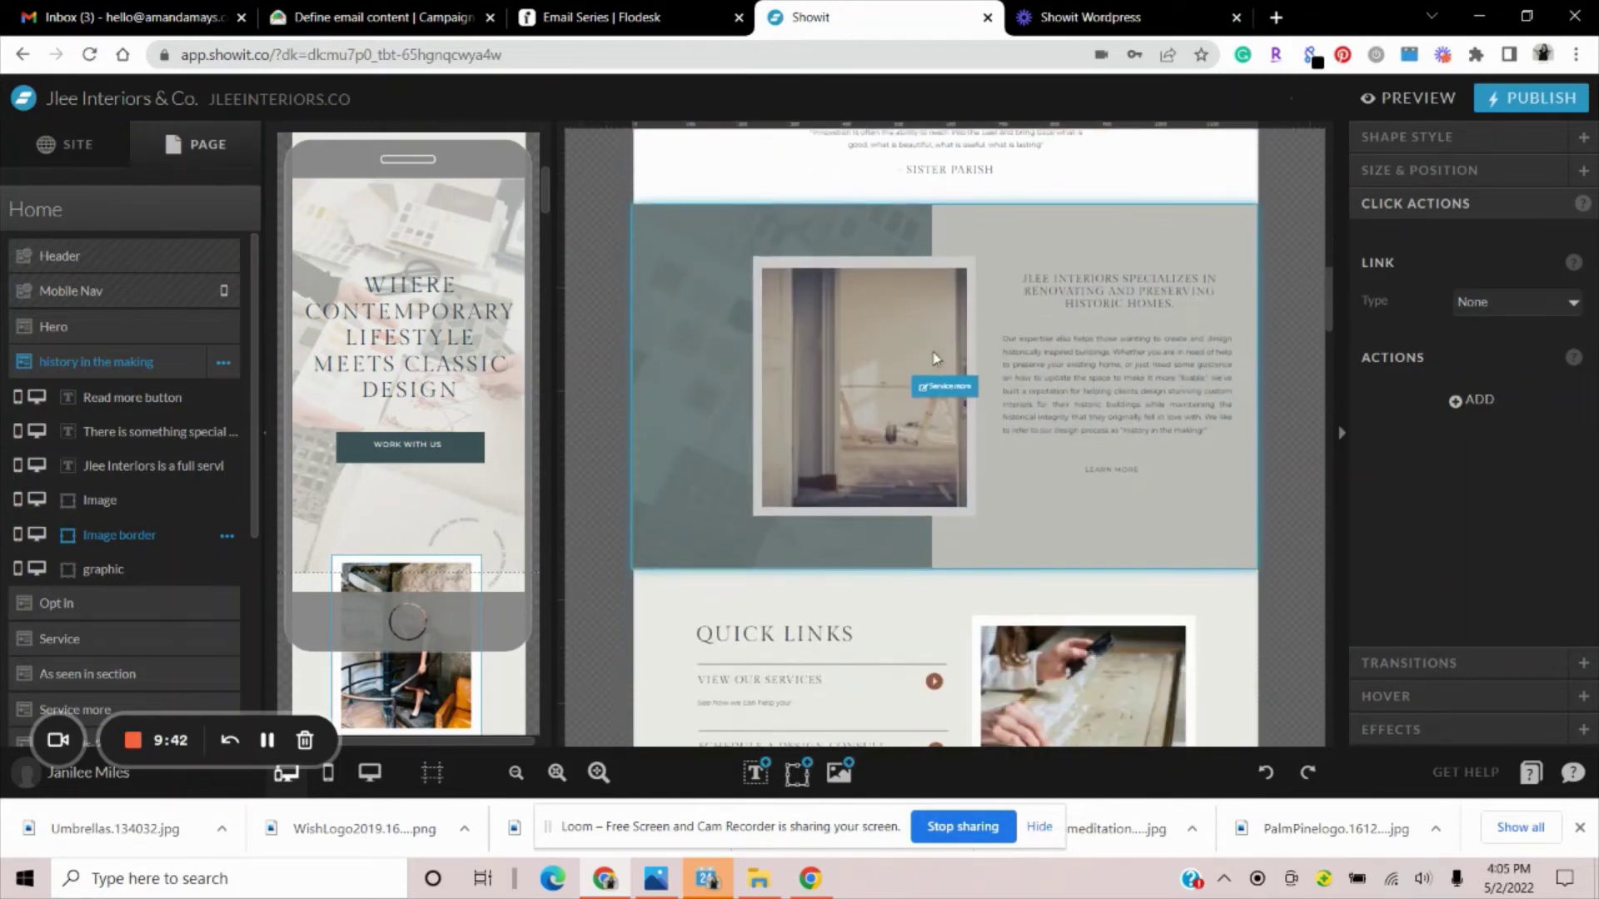
{"action": "left_click", "coordinate": [712, 372]}
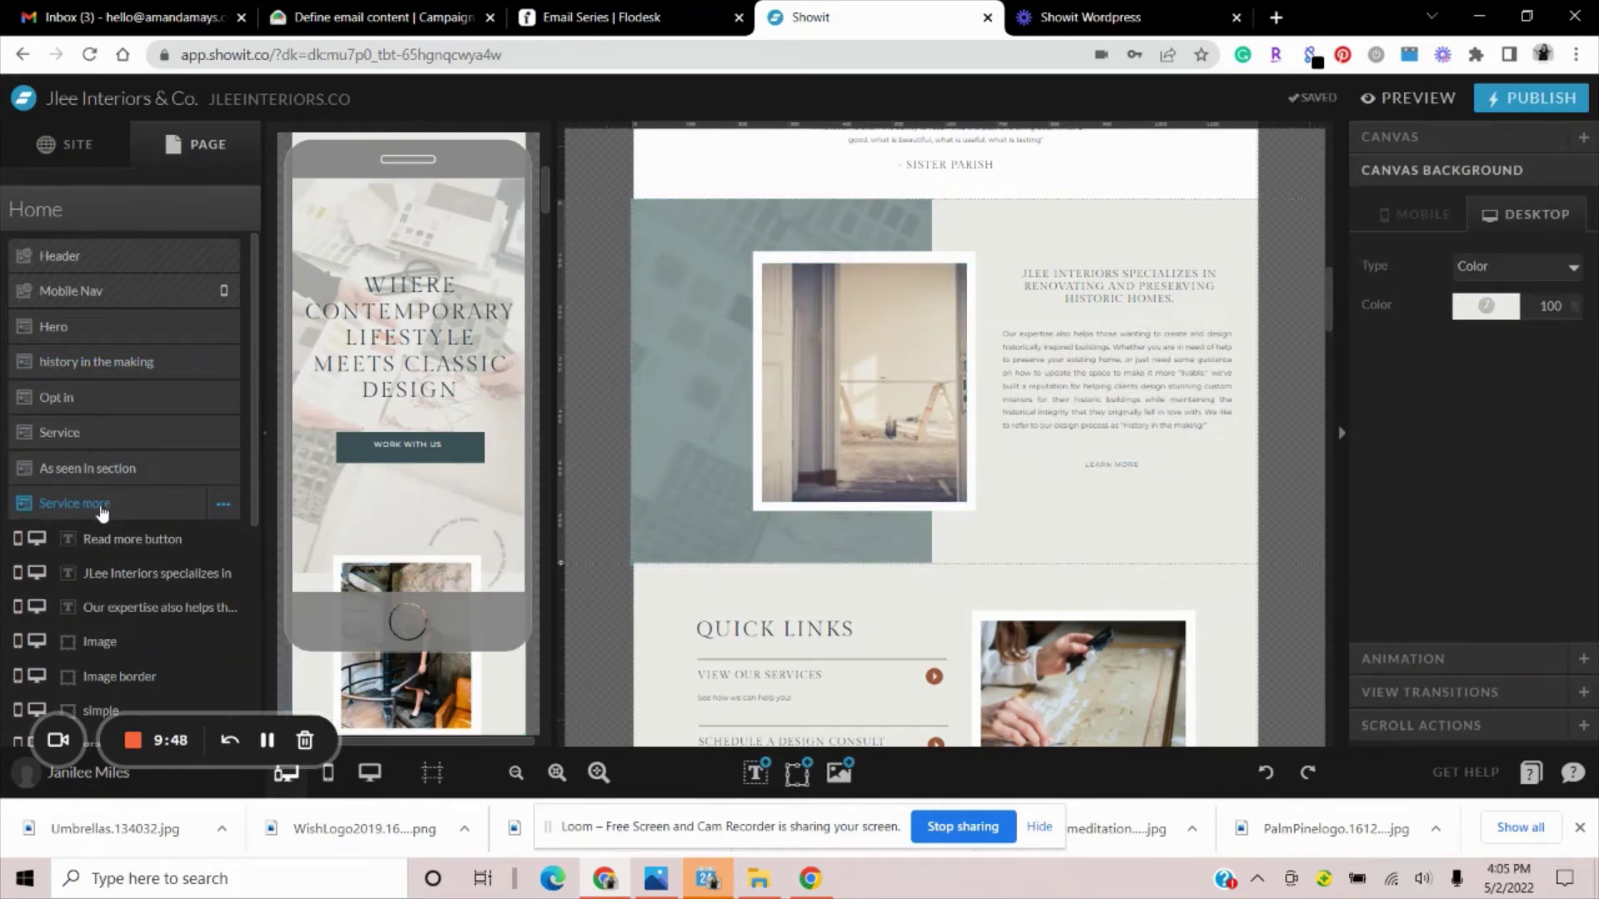
{"action": "scroll", "coordinate": [100, 513], "scroll_direction": "down", "scroll_amount": 3}
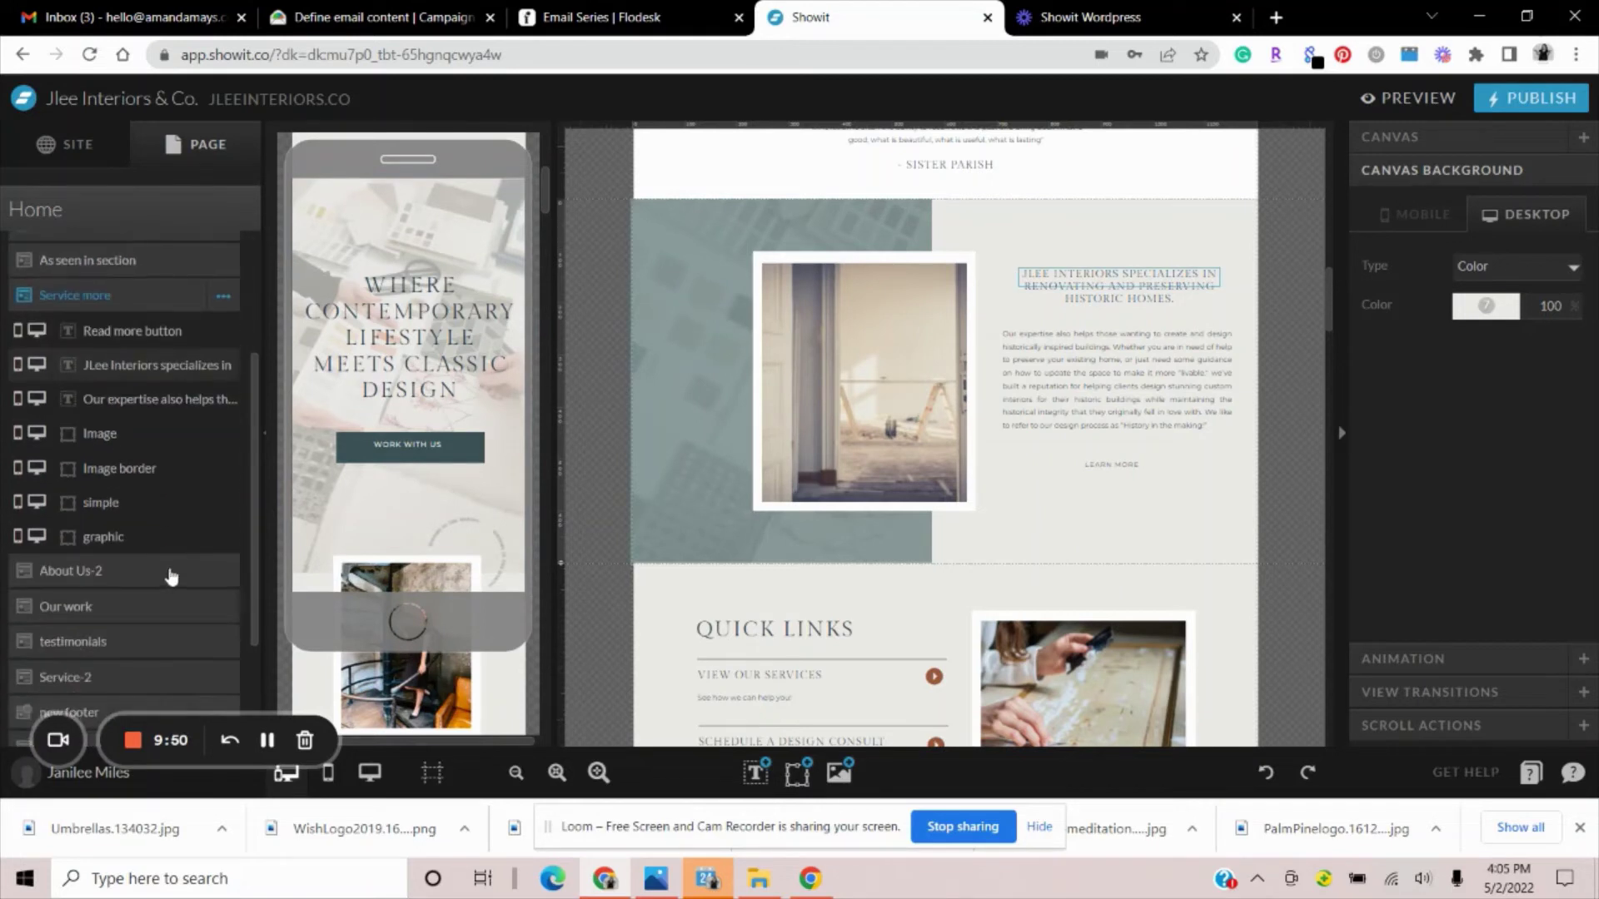
{"action": "left_click", "coordinate": [1076, 285]}
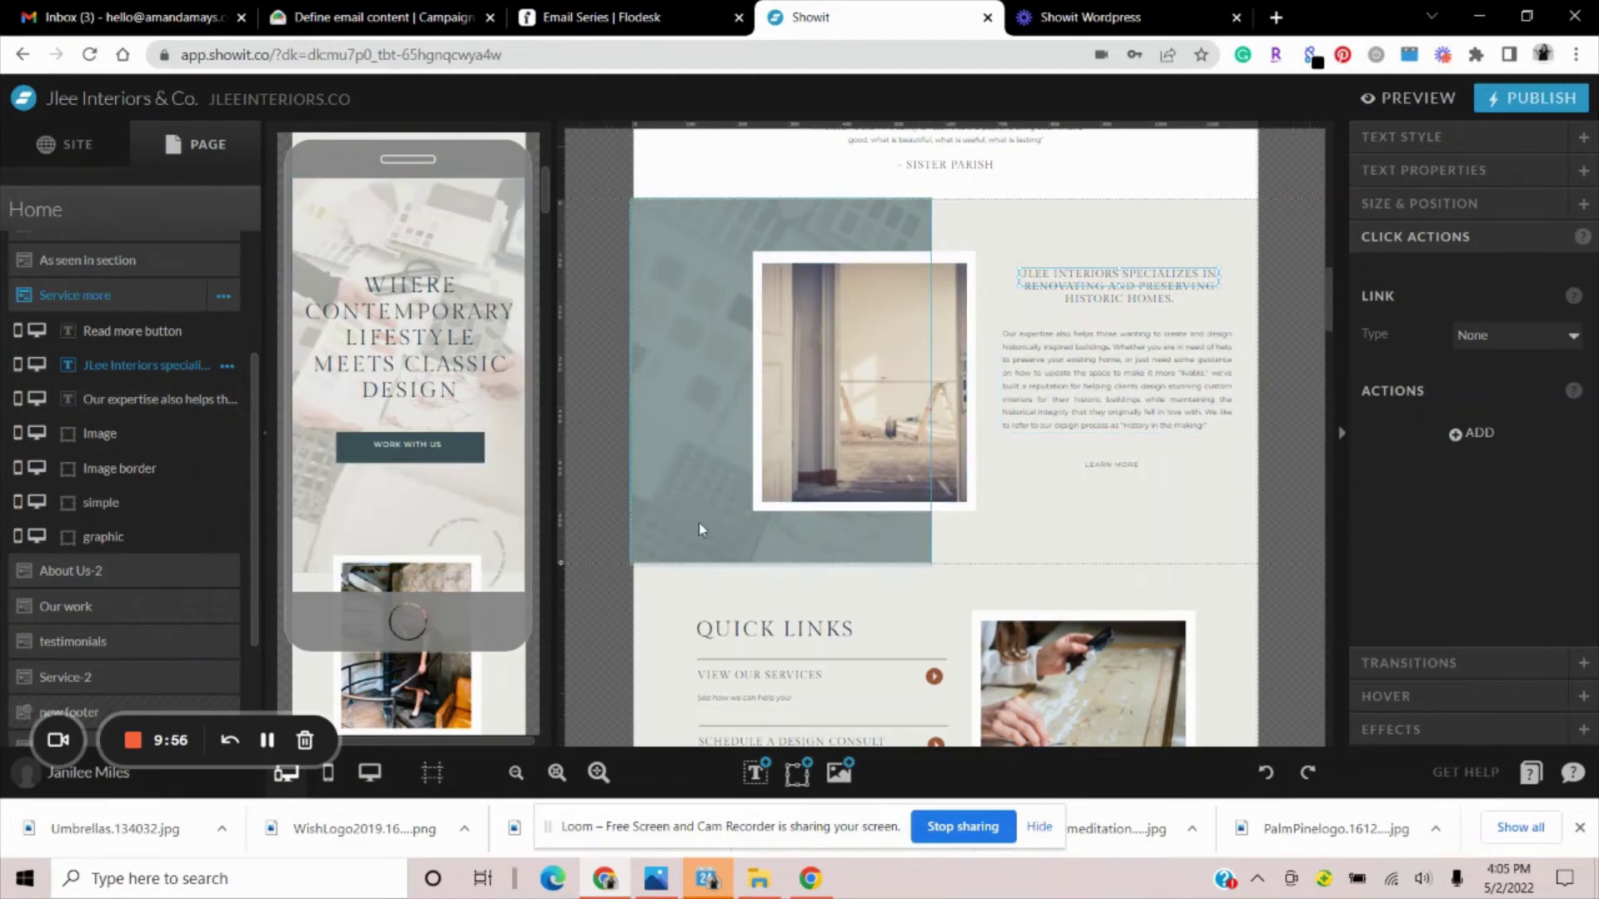
{"action": "scroll", "coordinate": [699, 525], "scroll_direction": "down", "scroll_amount": 3}
View the settings of the Opt in canvas, then of the heading and staircase photo in the history in the making canvas
{"action": "scroll", "coordinate": [771, 537], "scroll_direction": "up", "scroll_amount": 10}
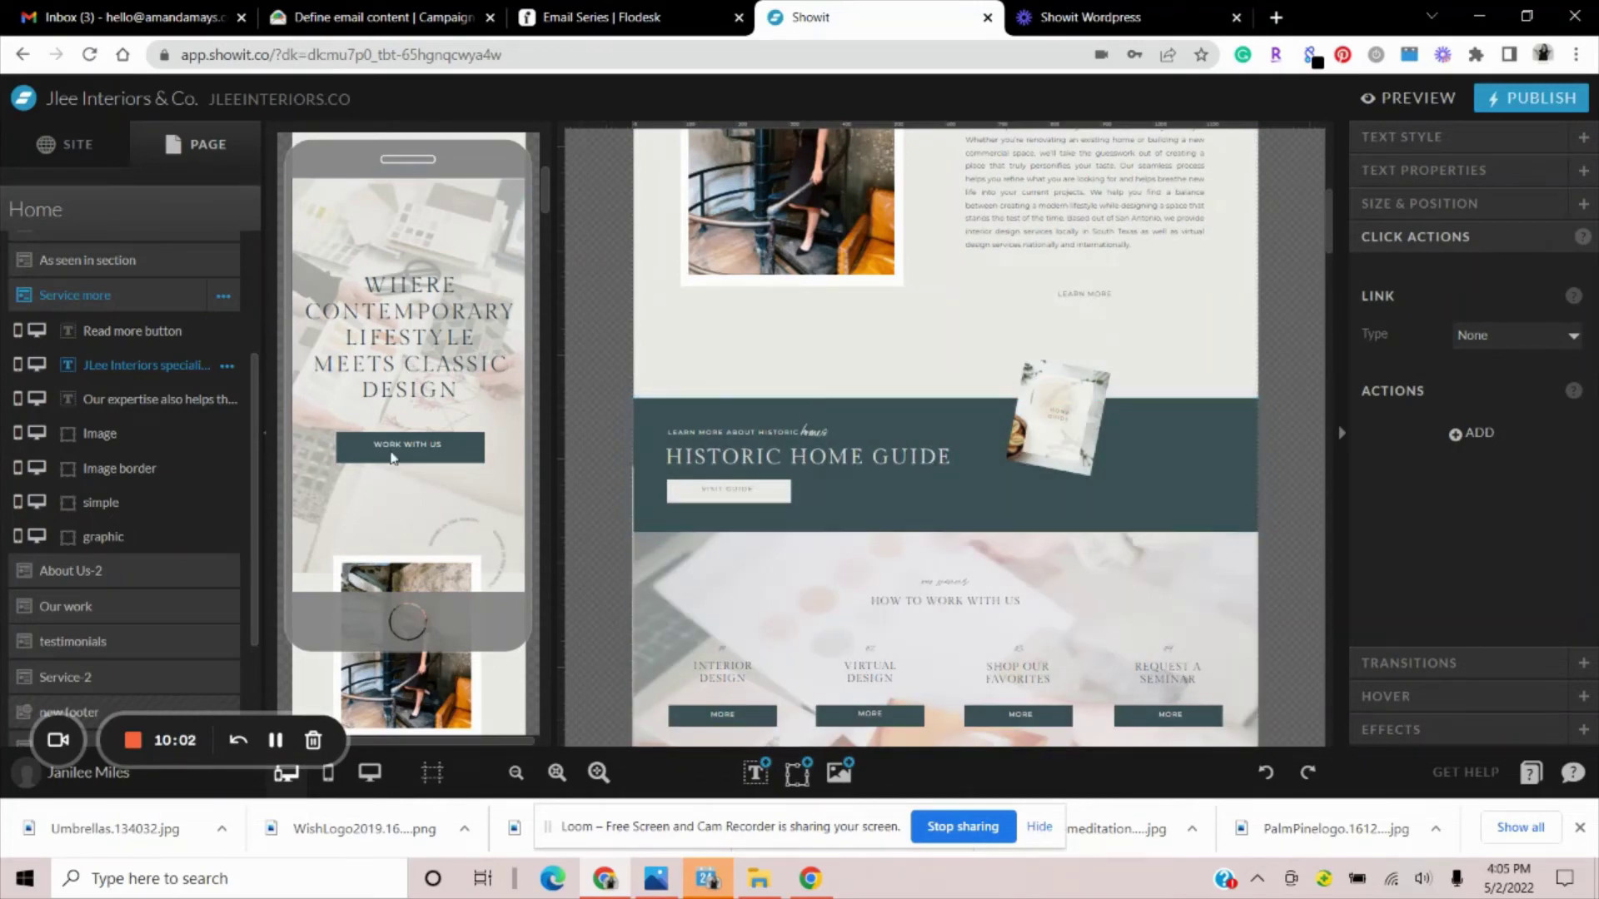
{"action": "left_click", "coordinate": [837, 520]}
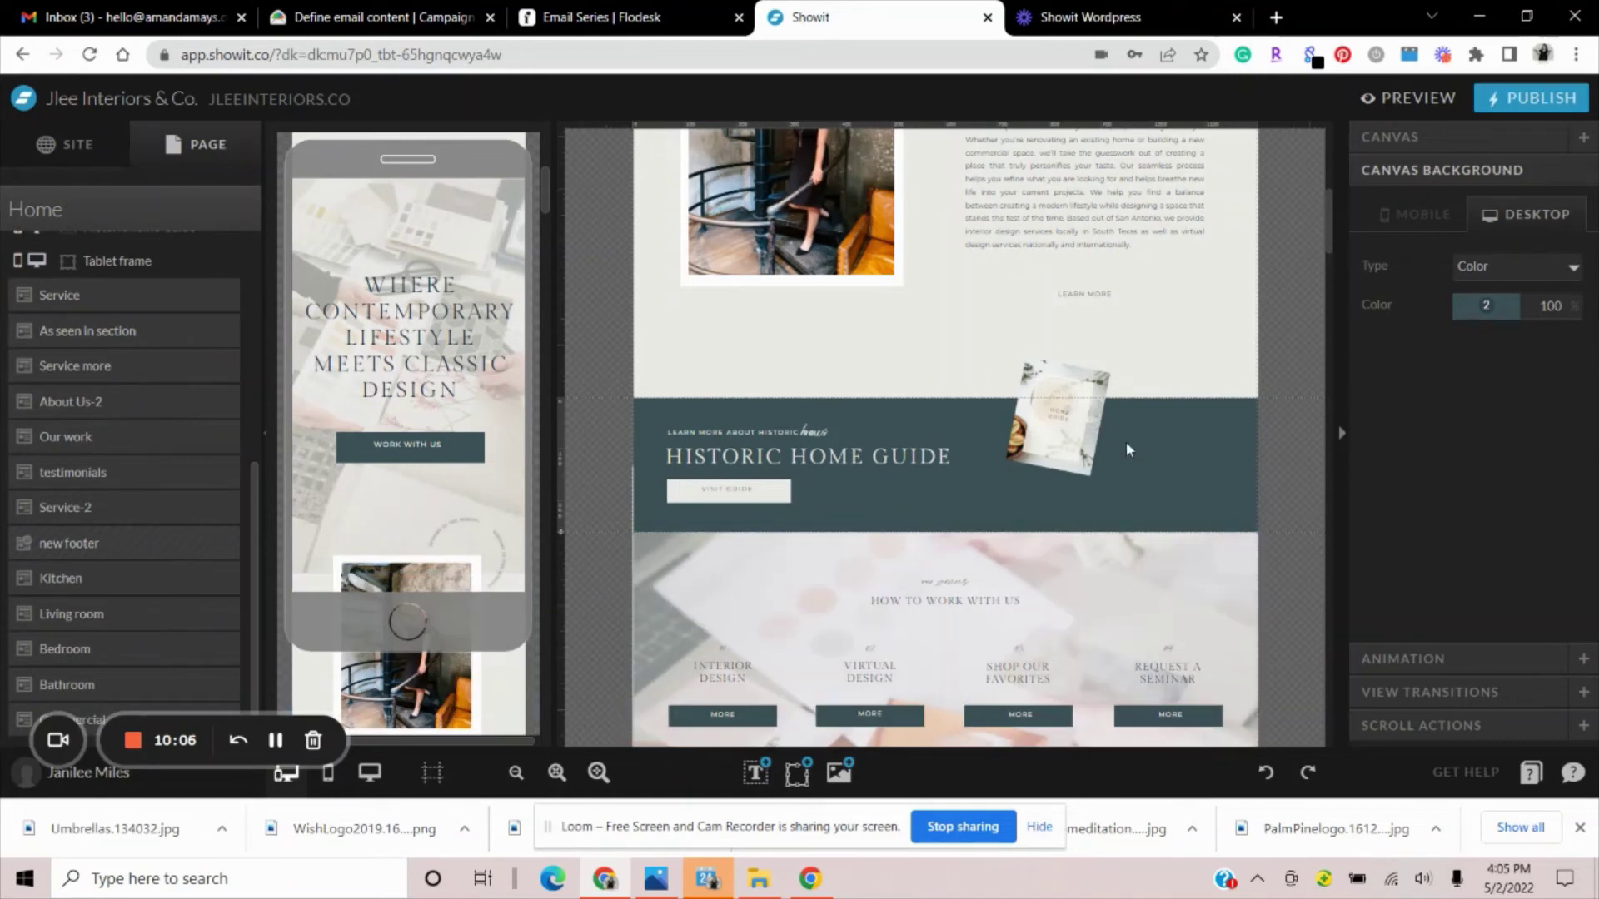
{"action": "scroll", "coordinate": [1126, 449], "scroll_direction": "up", "scroll_amount": 1}
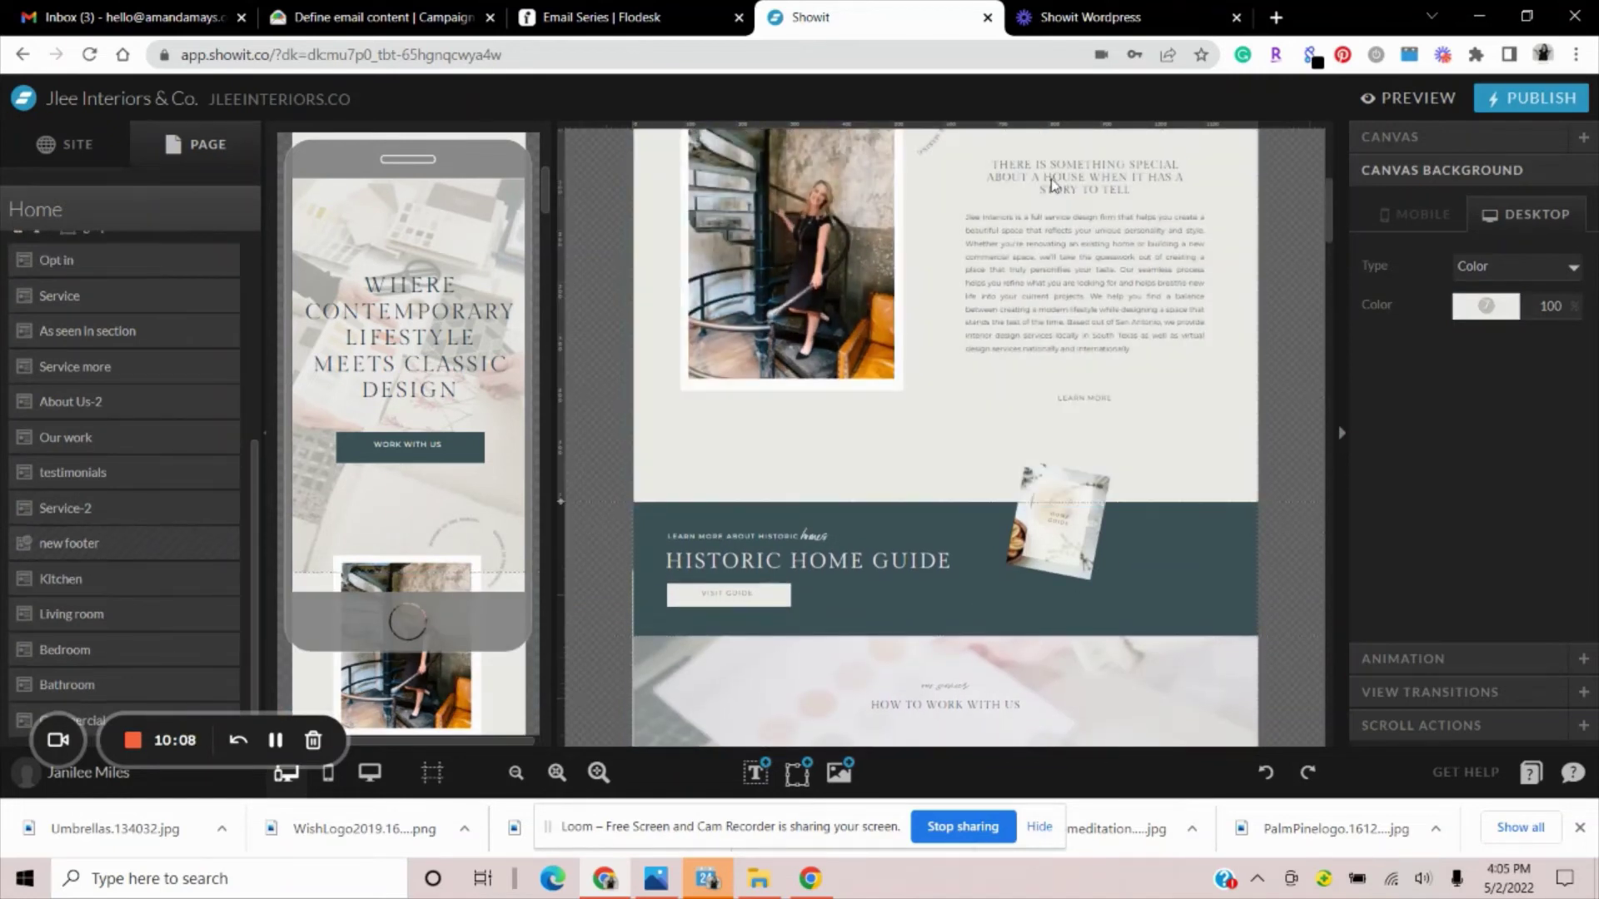
{"action": "left_click", "coordinate": [1053, 185]}
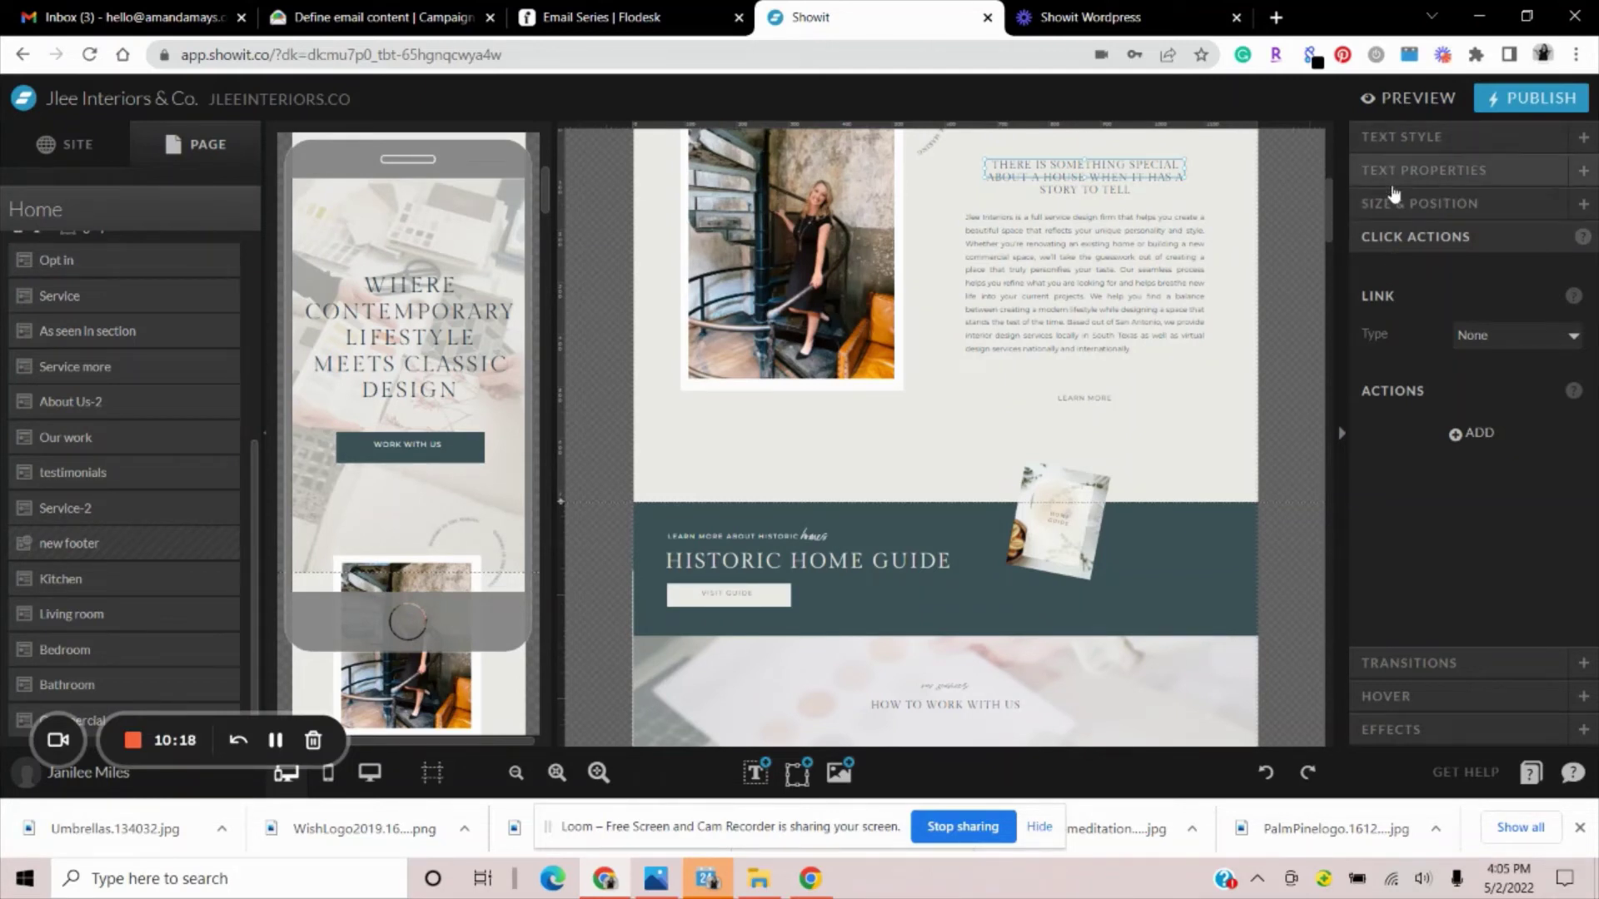
{"action": "left_click", "coordinate": [763, 227]}
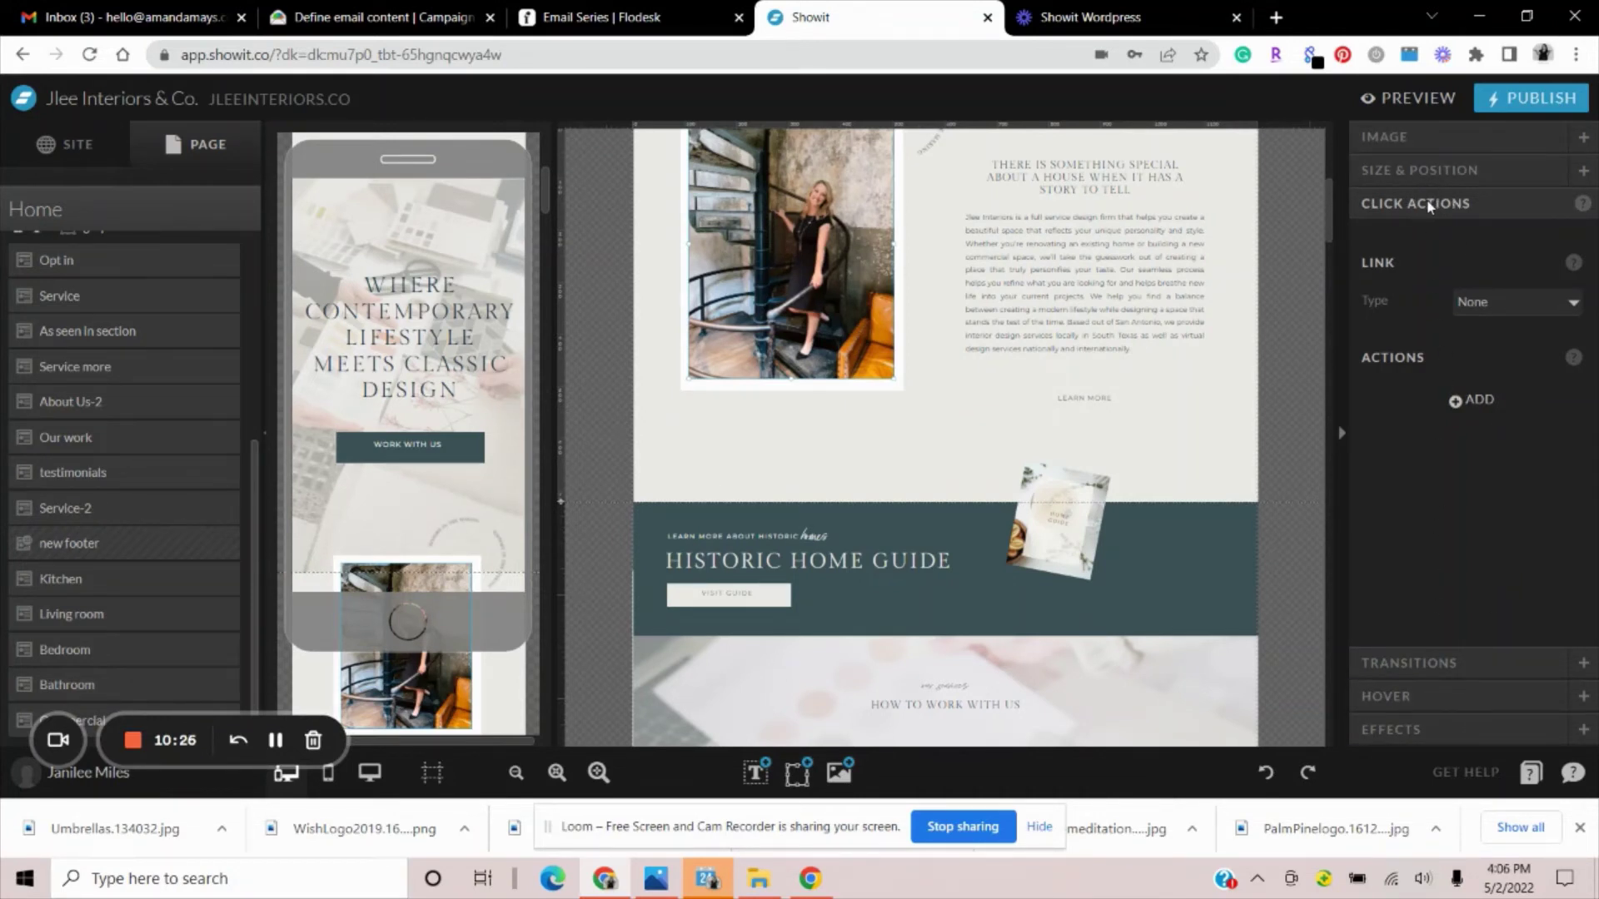
{"action": "scroll", "coordinate": [983, 348], "scroll_direction": "down", "scroll_amount": 4}
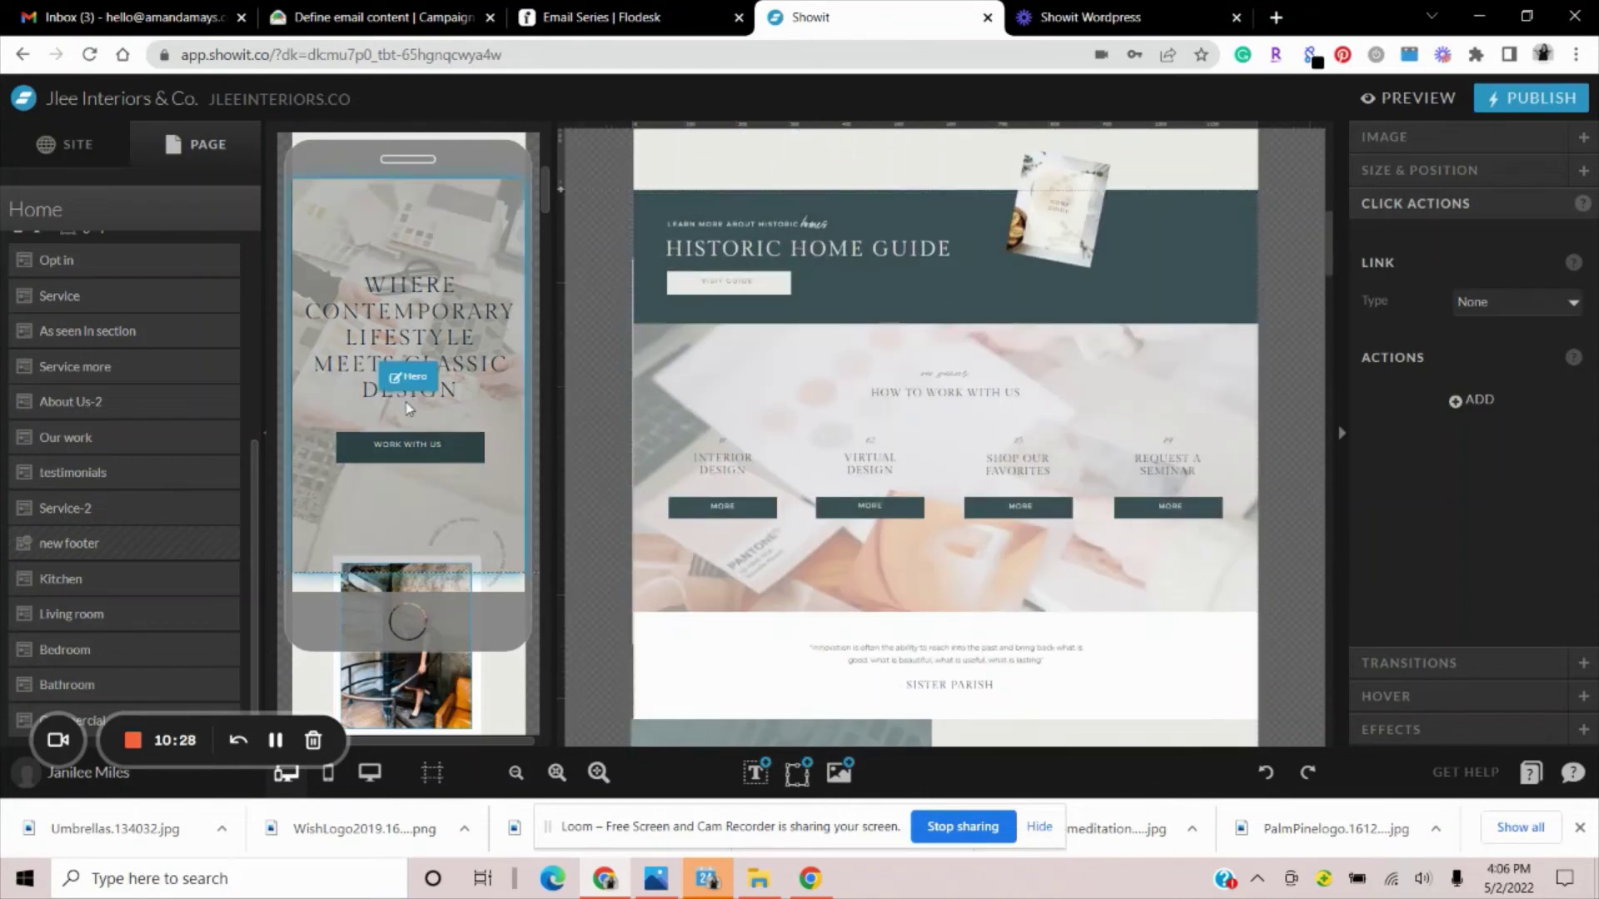
{"action": "scroll", "coordinate": [689, 446], "scroll_direction": "down", "scroll_amount": 6}
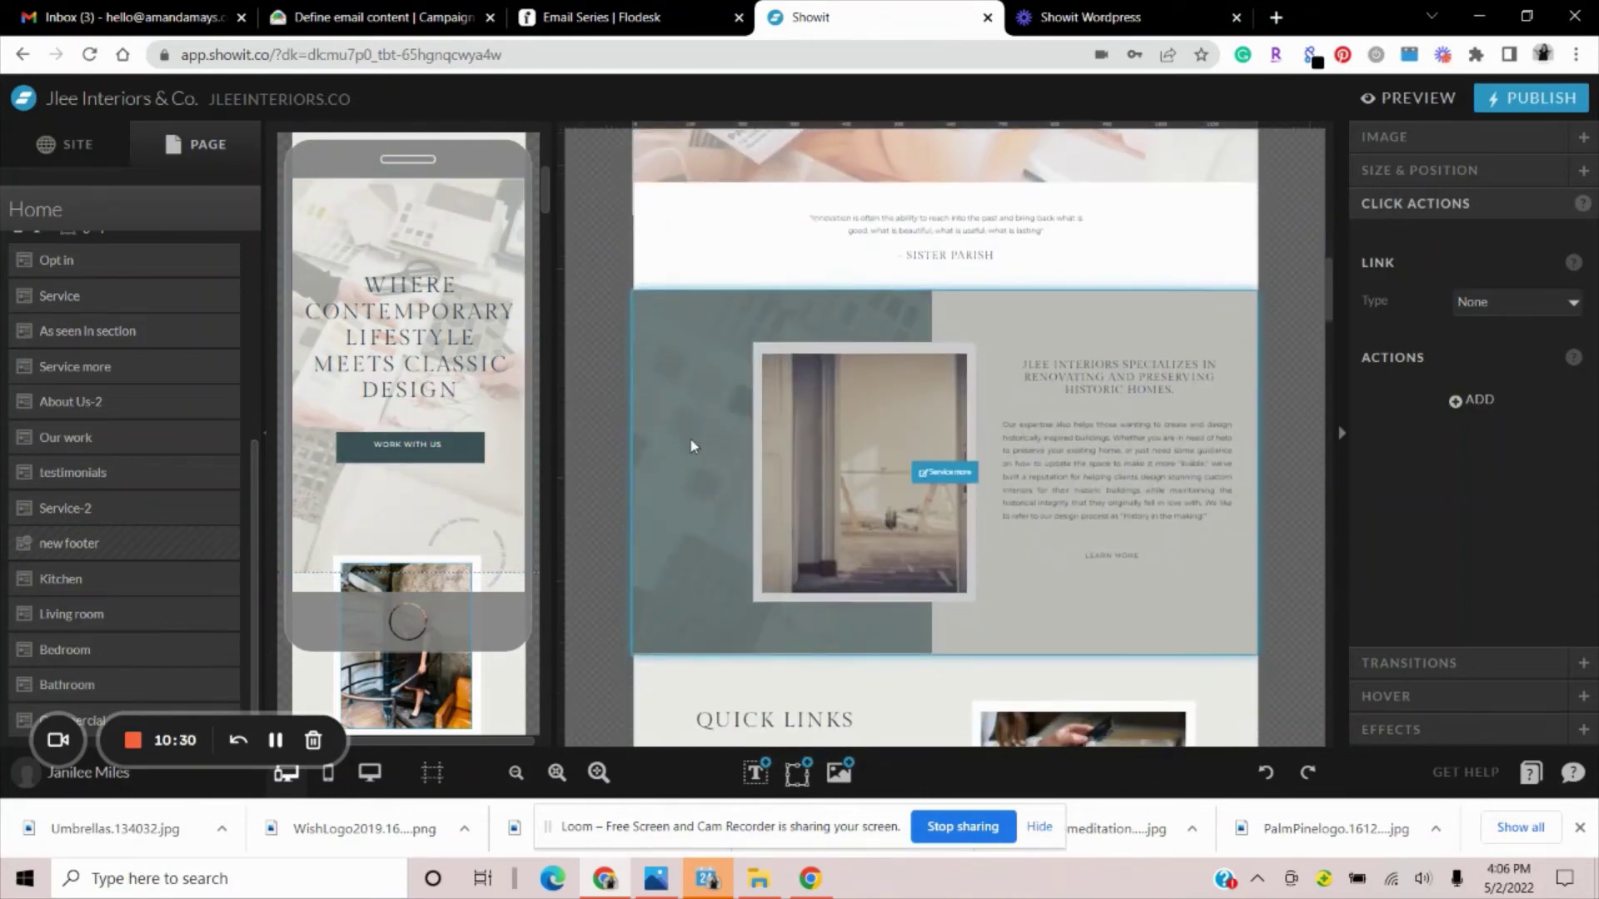
View the Header-1, Mobile Nav-1 and Footer site canvases in the site's structure
{"action": "left_click", "coordinate": [75, 150]}
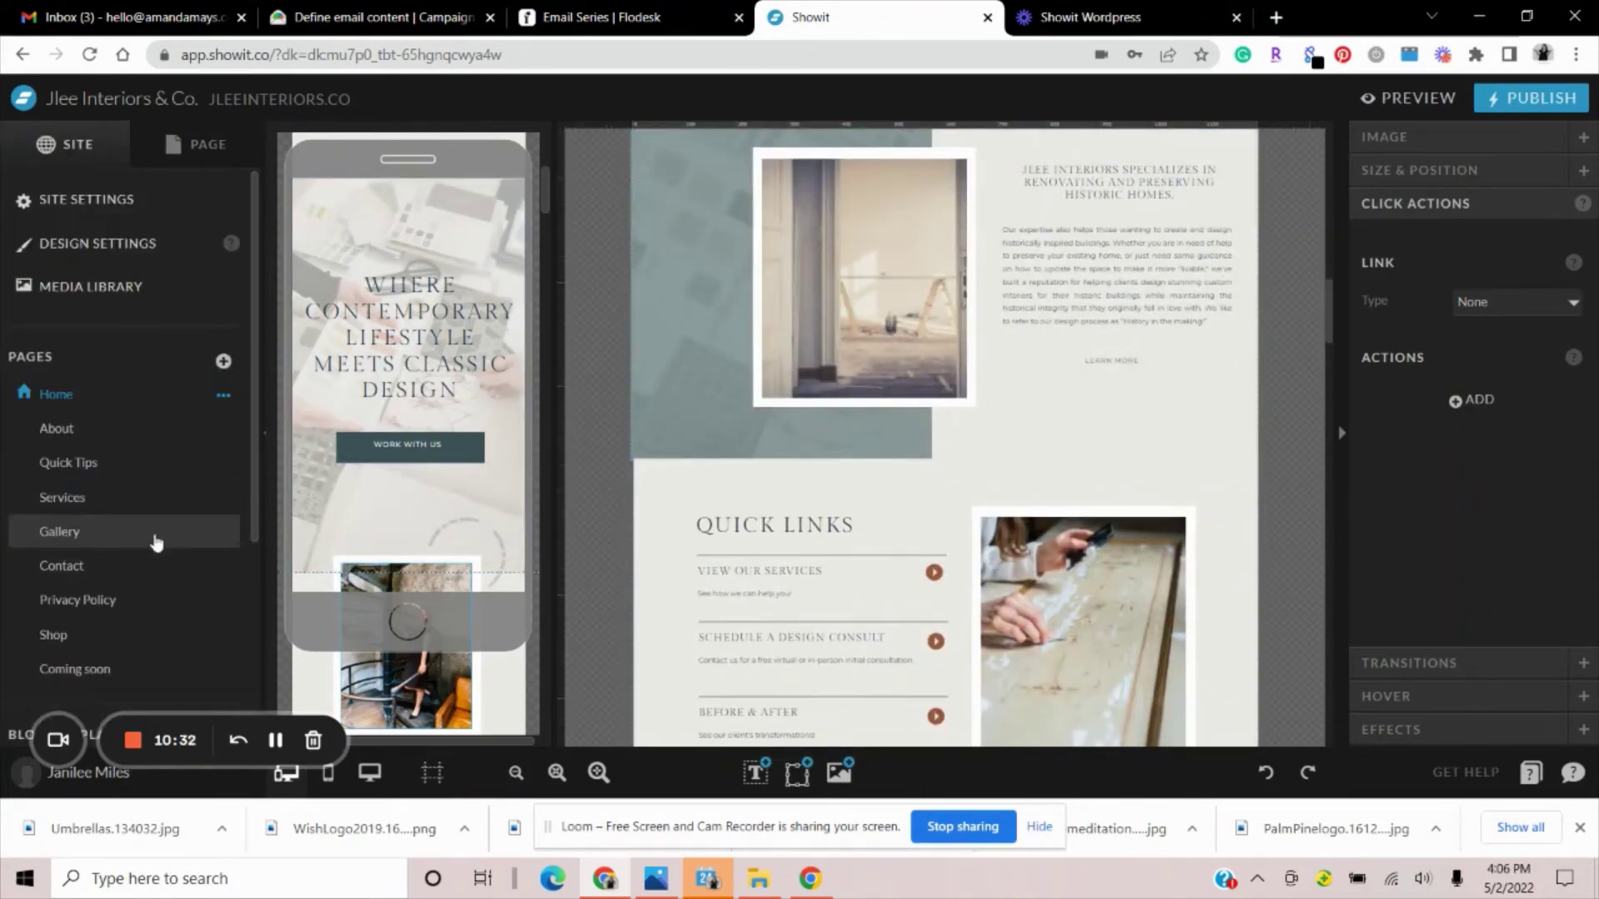
{"action": "scroll", "coordinate": [125, 499], "scroll_direction": "down", "scroll_amount": 4}
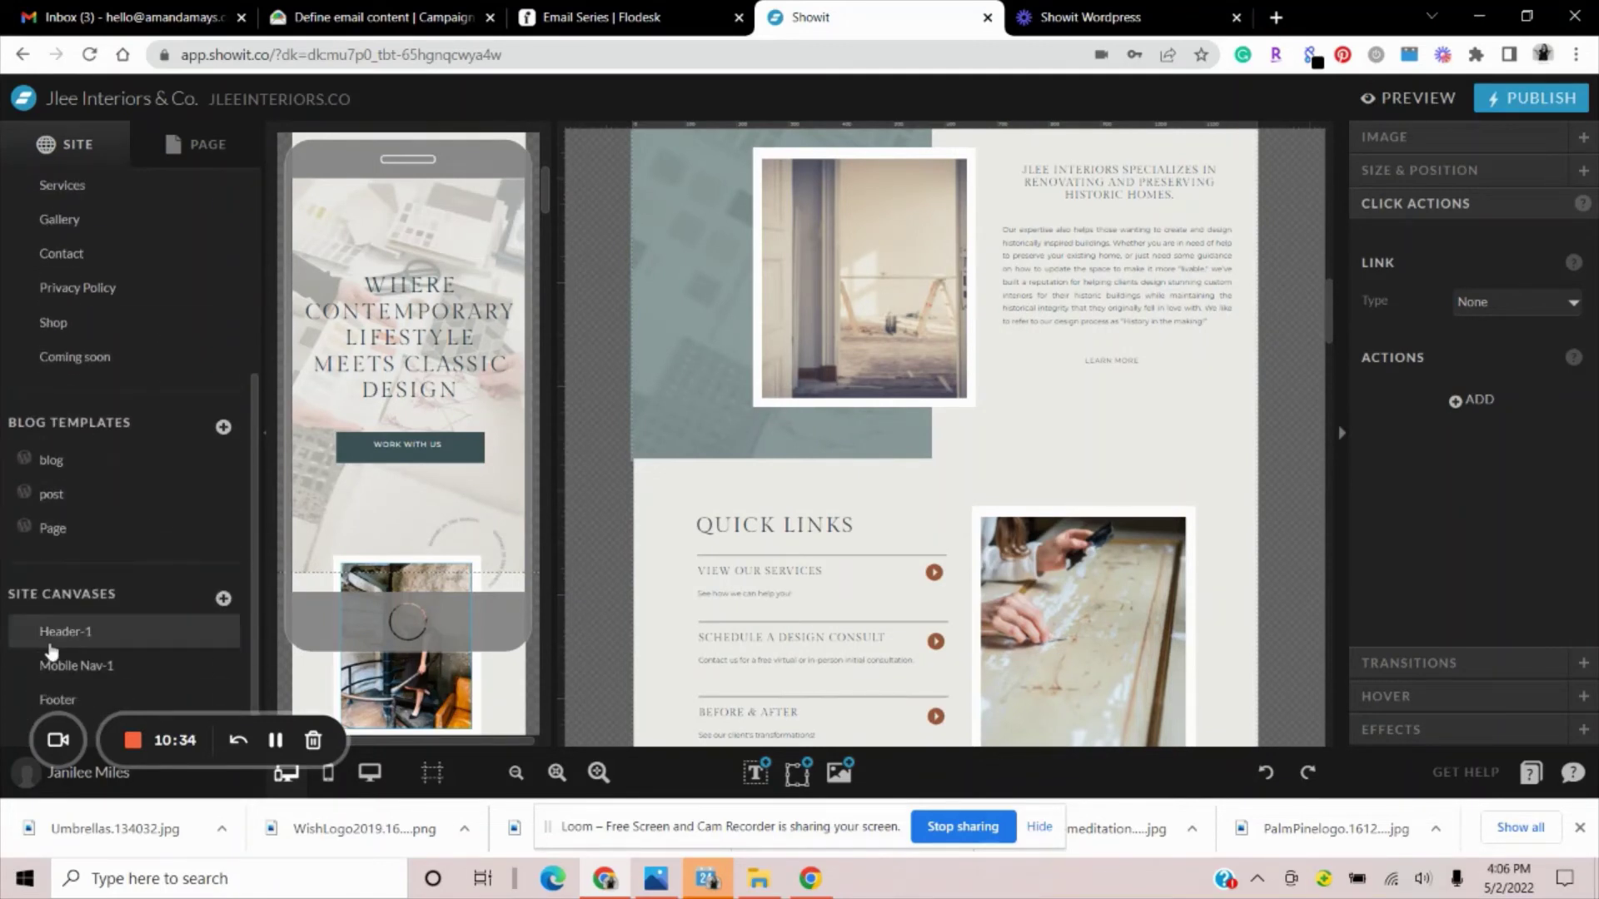
{"action": "left_click", "coordinate": [79, 637]}
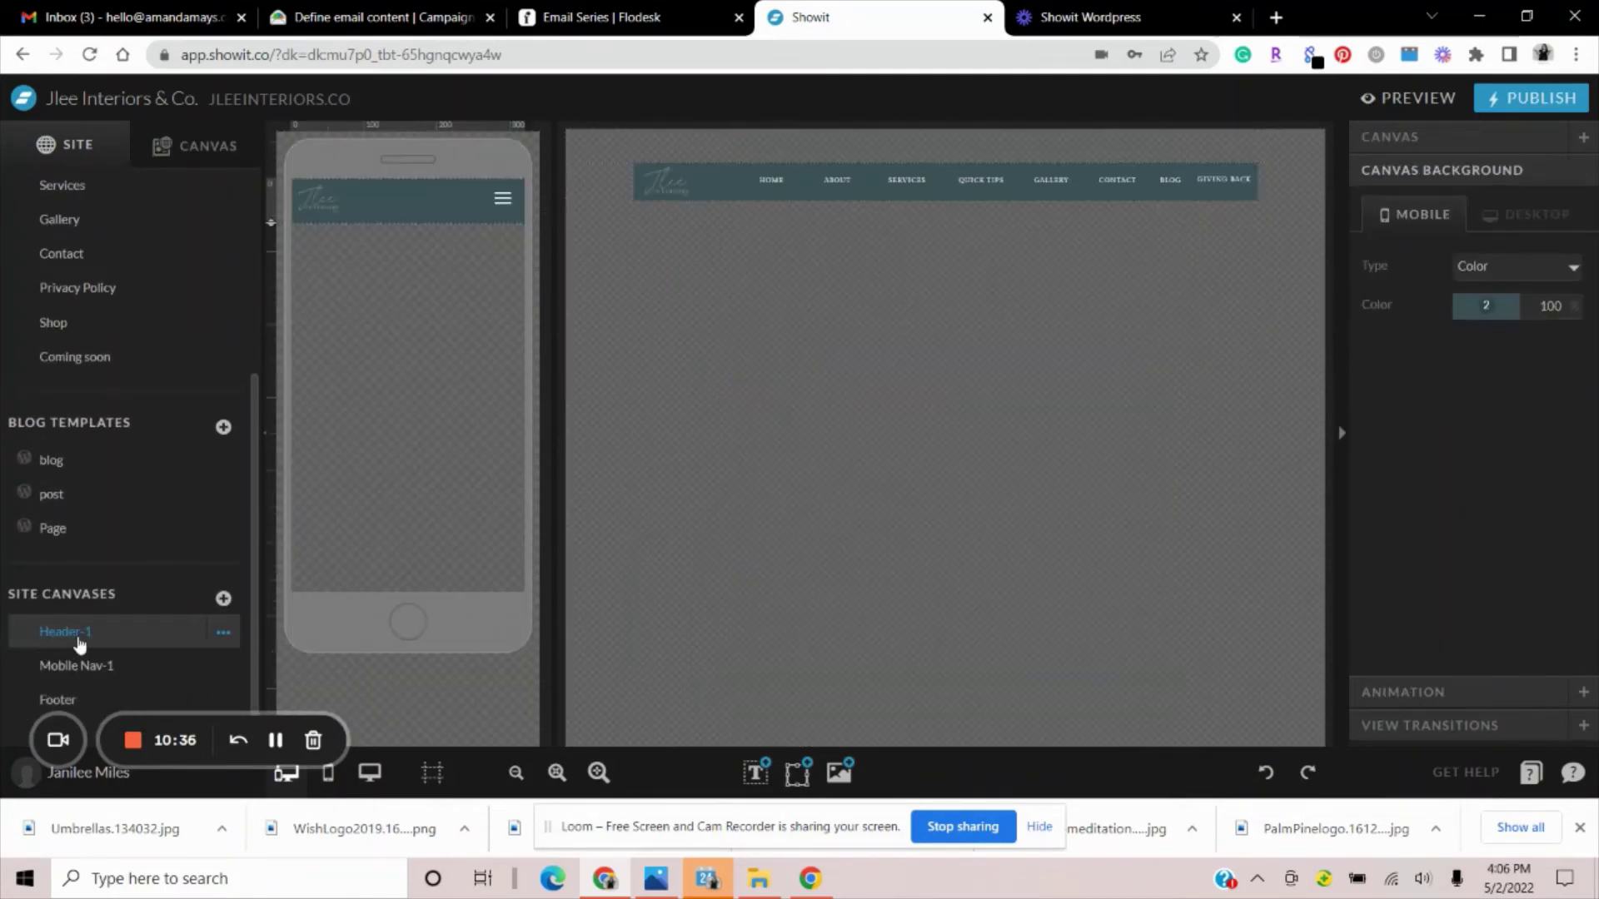
{"action": "left_click", "coordinate": [91, 668]}
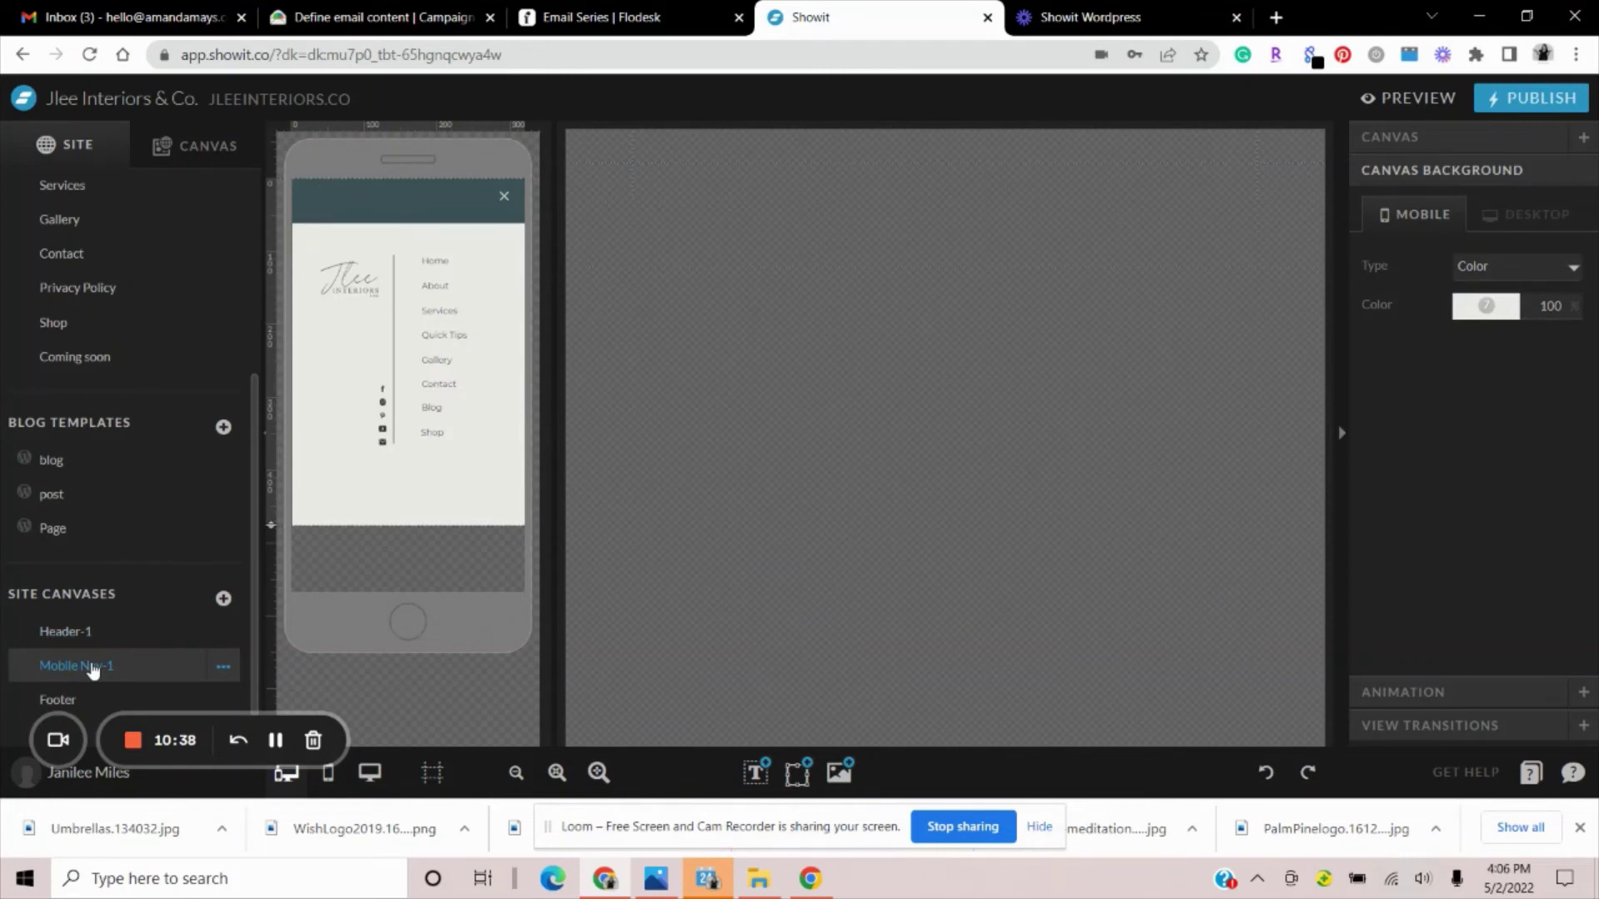
{"action": "left_click", "coordinate": [88, 699]}
{"action": "left_click", "coordinate": [100, 641]}
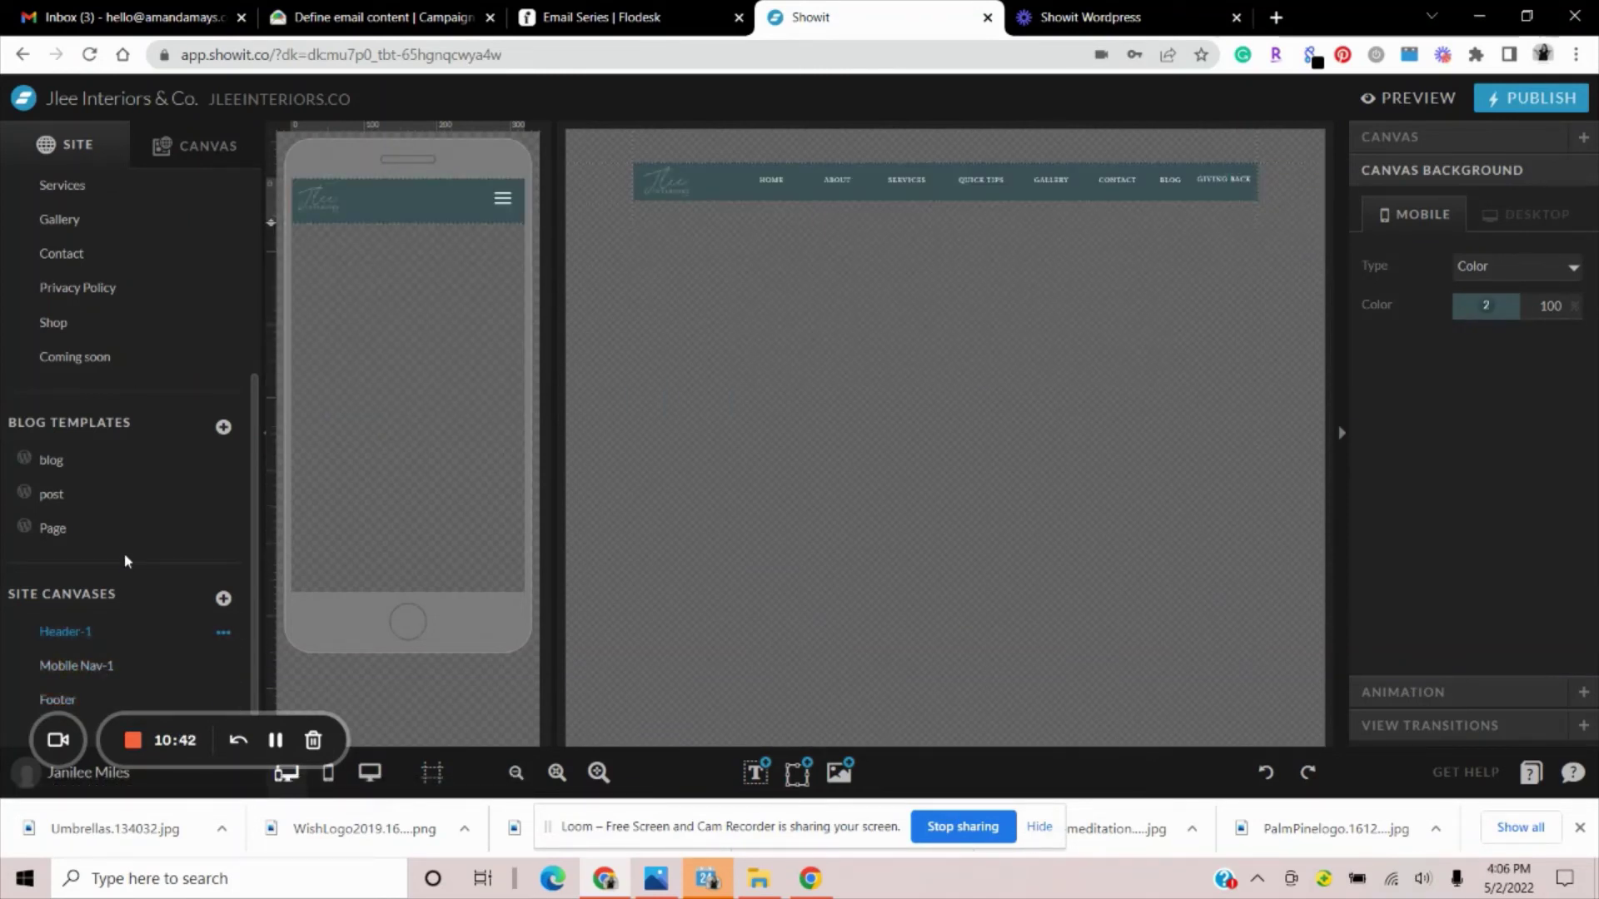
{"action": "left_click", "coordinate": [108, 666]}
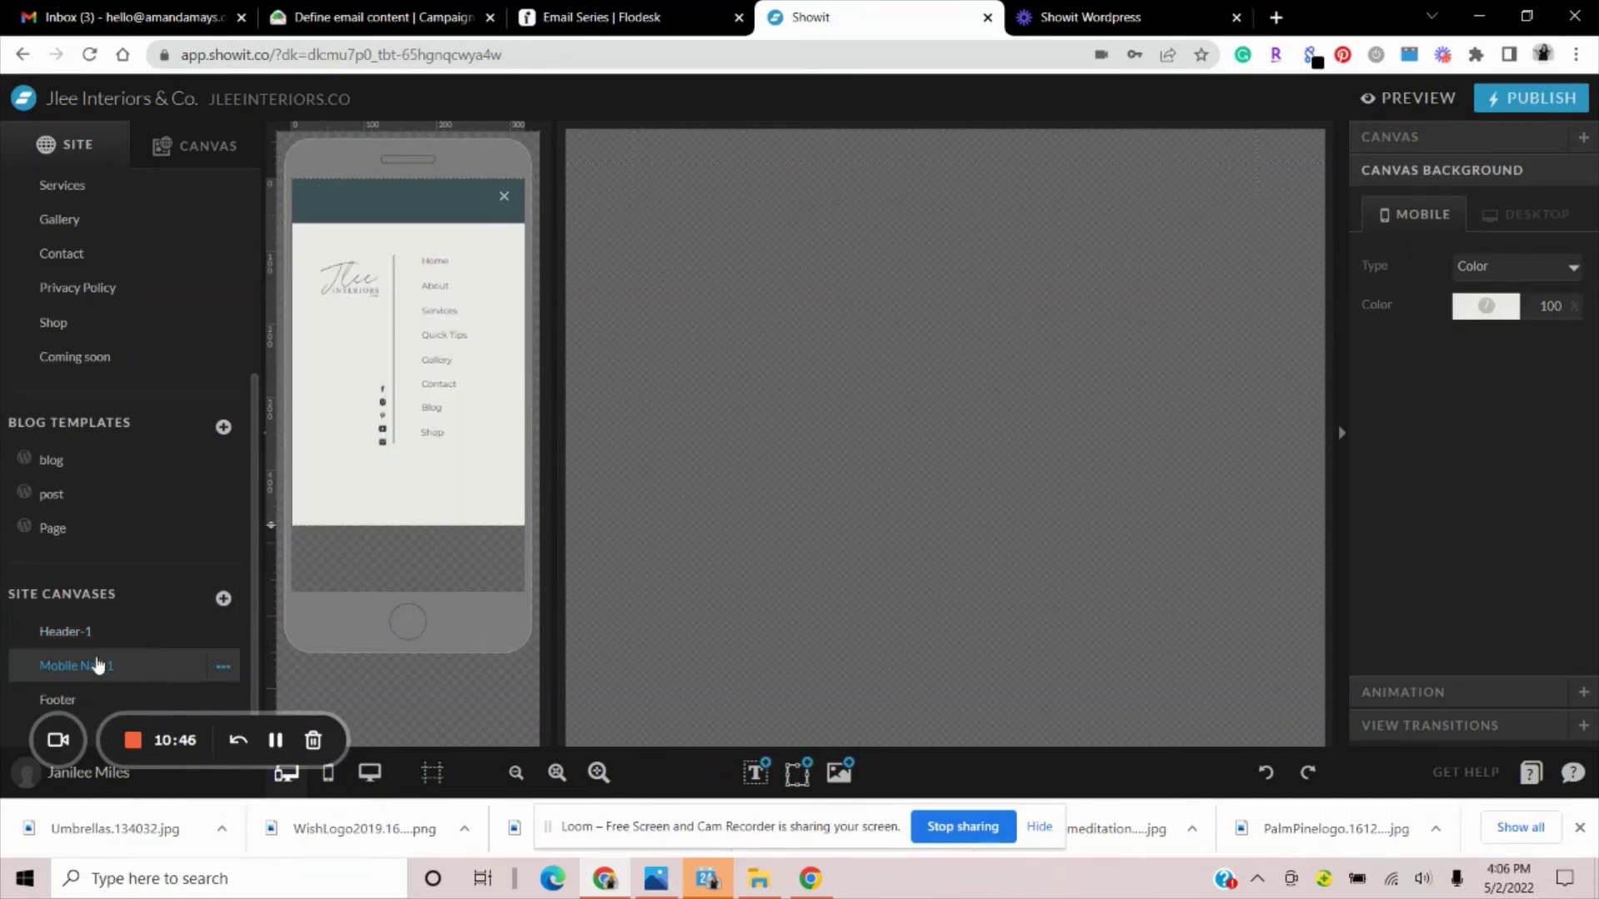
{"action": "left_click", "coordinate": [82, 700]}
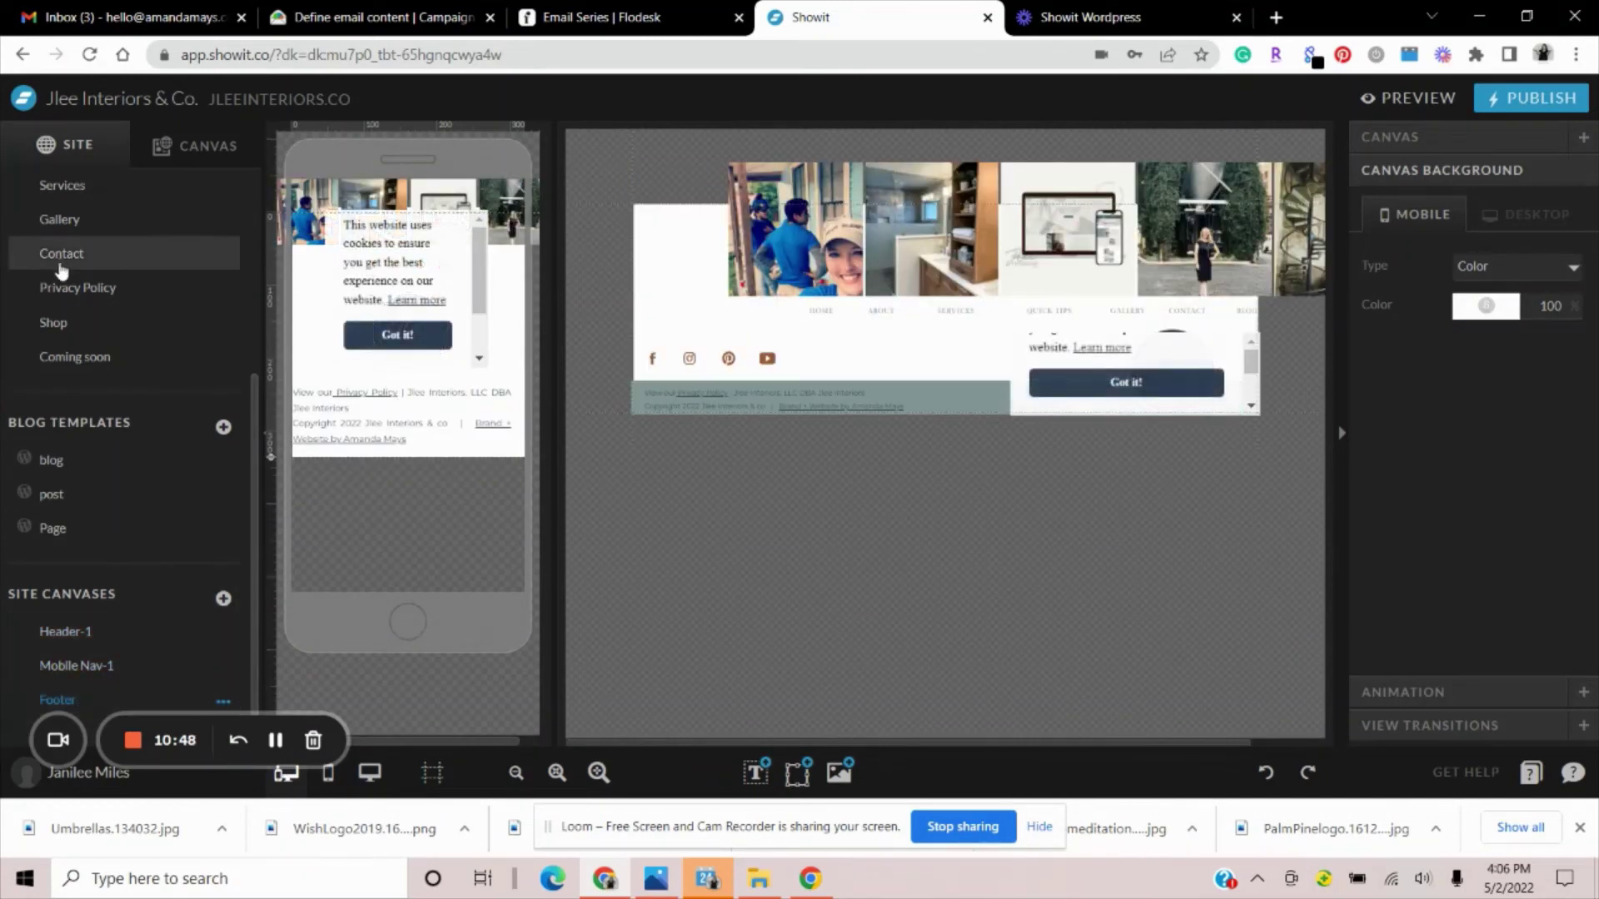
Reopen the Home page and look through its sections down to Quick Links
{"action": "scroll", "coordinate": [96, 333], "scroll_direction": "up", "scroll_amount": 5}
{"action": "left_click", "coordinate": [101, 398]}
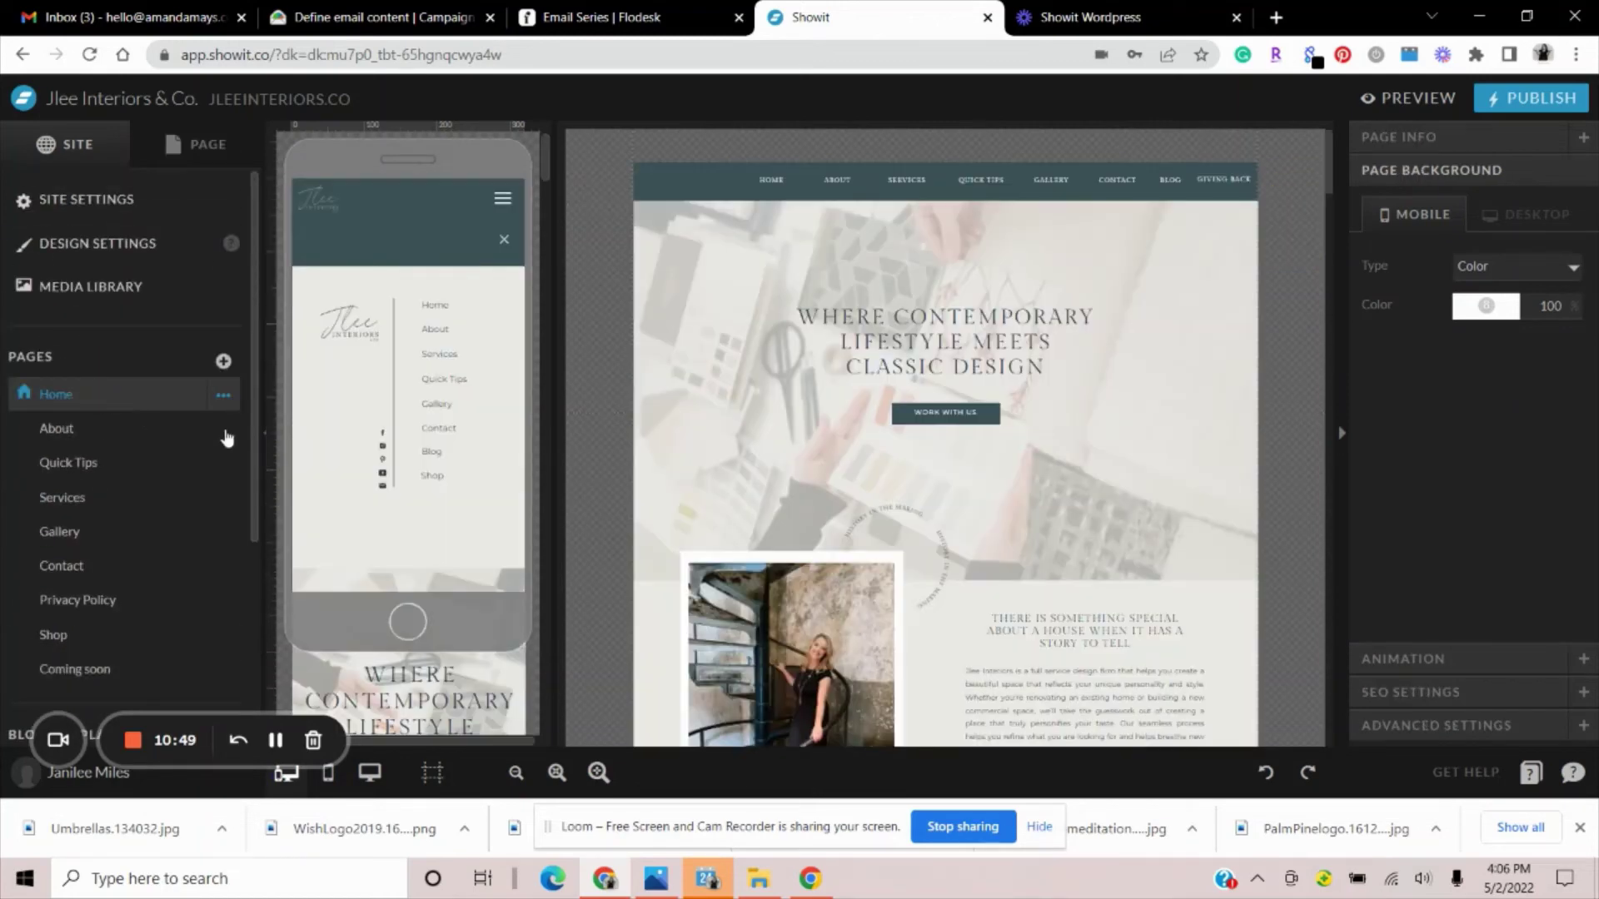
{"action": "scroll", "coordinate": [837, 241], "scroll_direction": "down", "scroll_amount": 1}
{"action": "scroll", "coordinate": [835, 243], "scroll_direction": "down", "scroll_amount": 15}
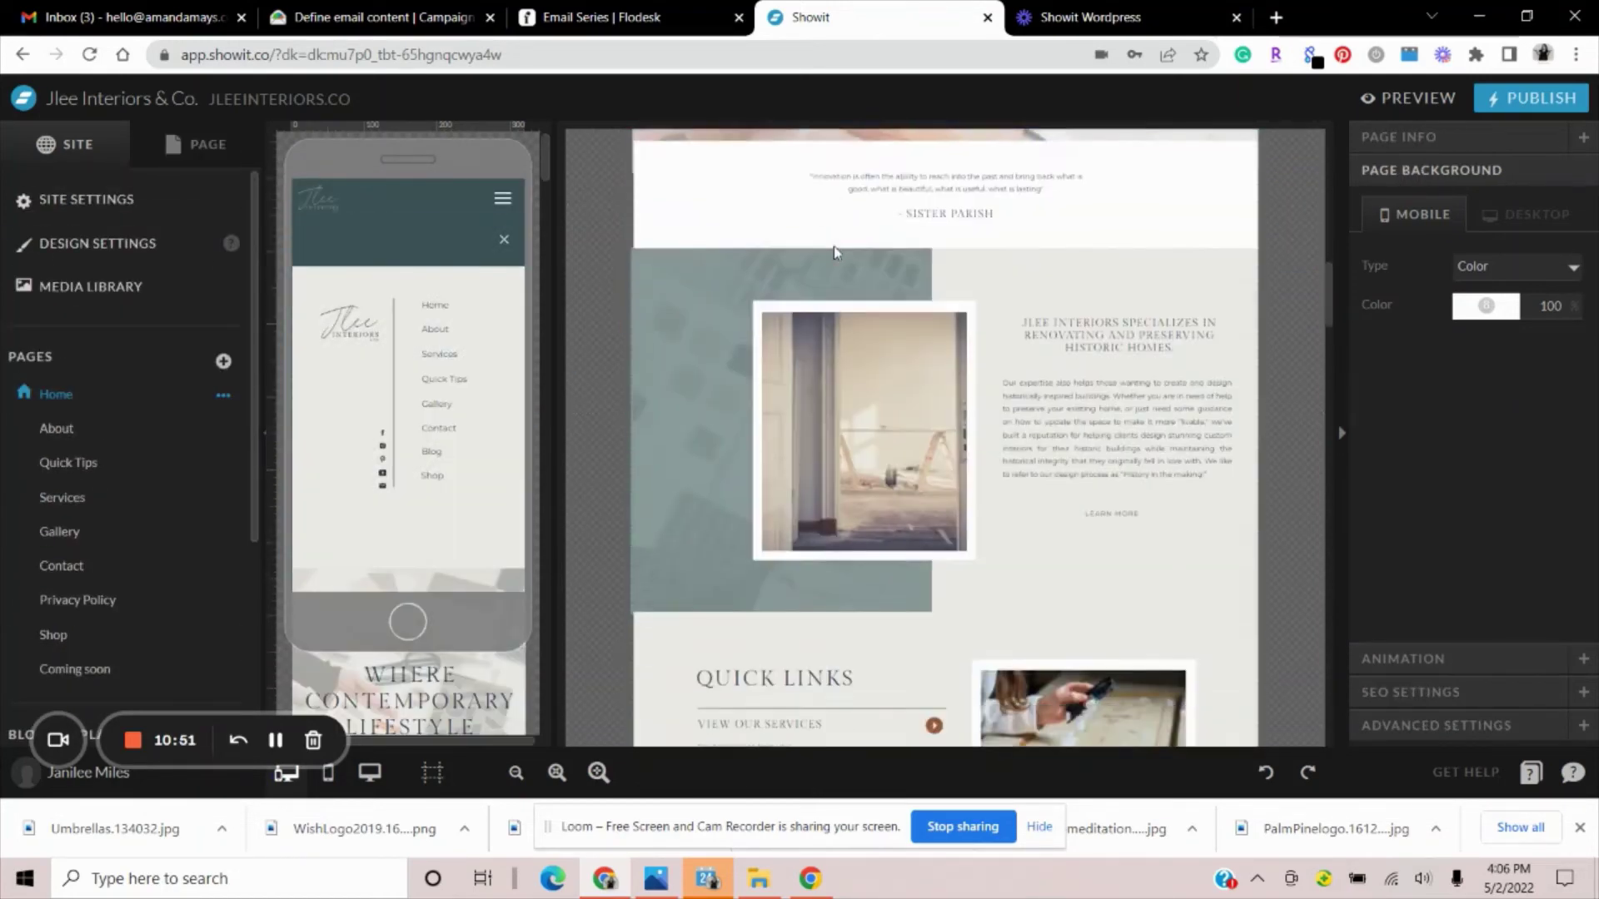
Look through the rest of the Home page and examine its new footer canvas at a larger zoom
{"action": "scroll", "coordinate": [833, 266], "scroll_direction": "down", "scroll_amount": 5}
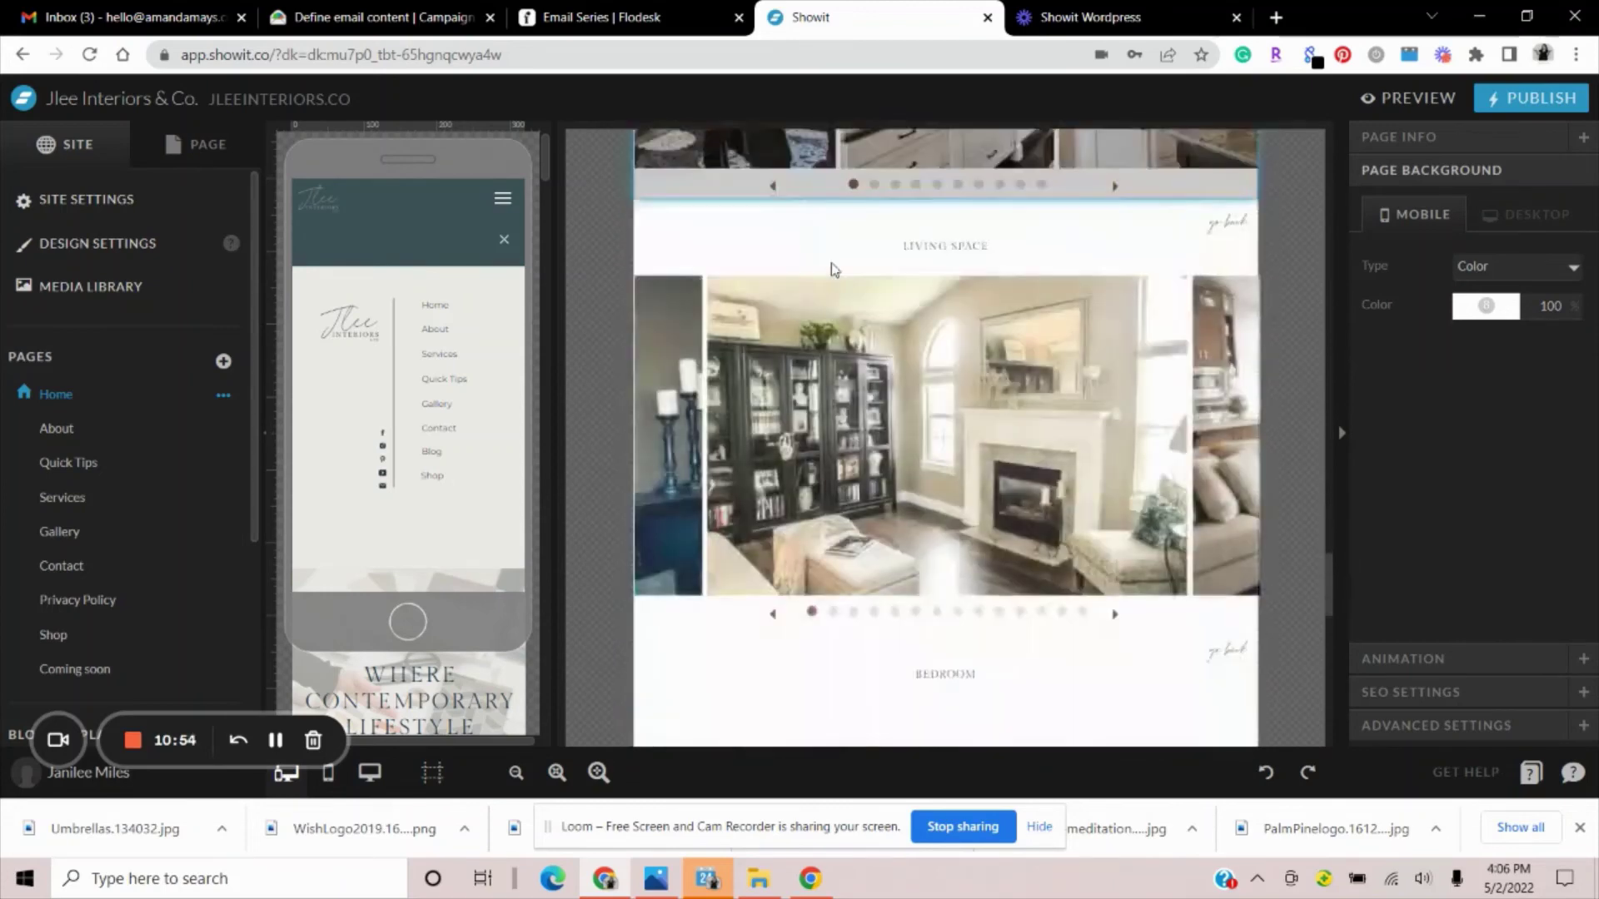
{"action": "scroll", "coordinate": [832, 266], "scroll_direction": "up", "scroll_amount": 12}
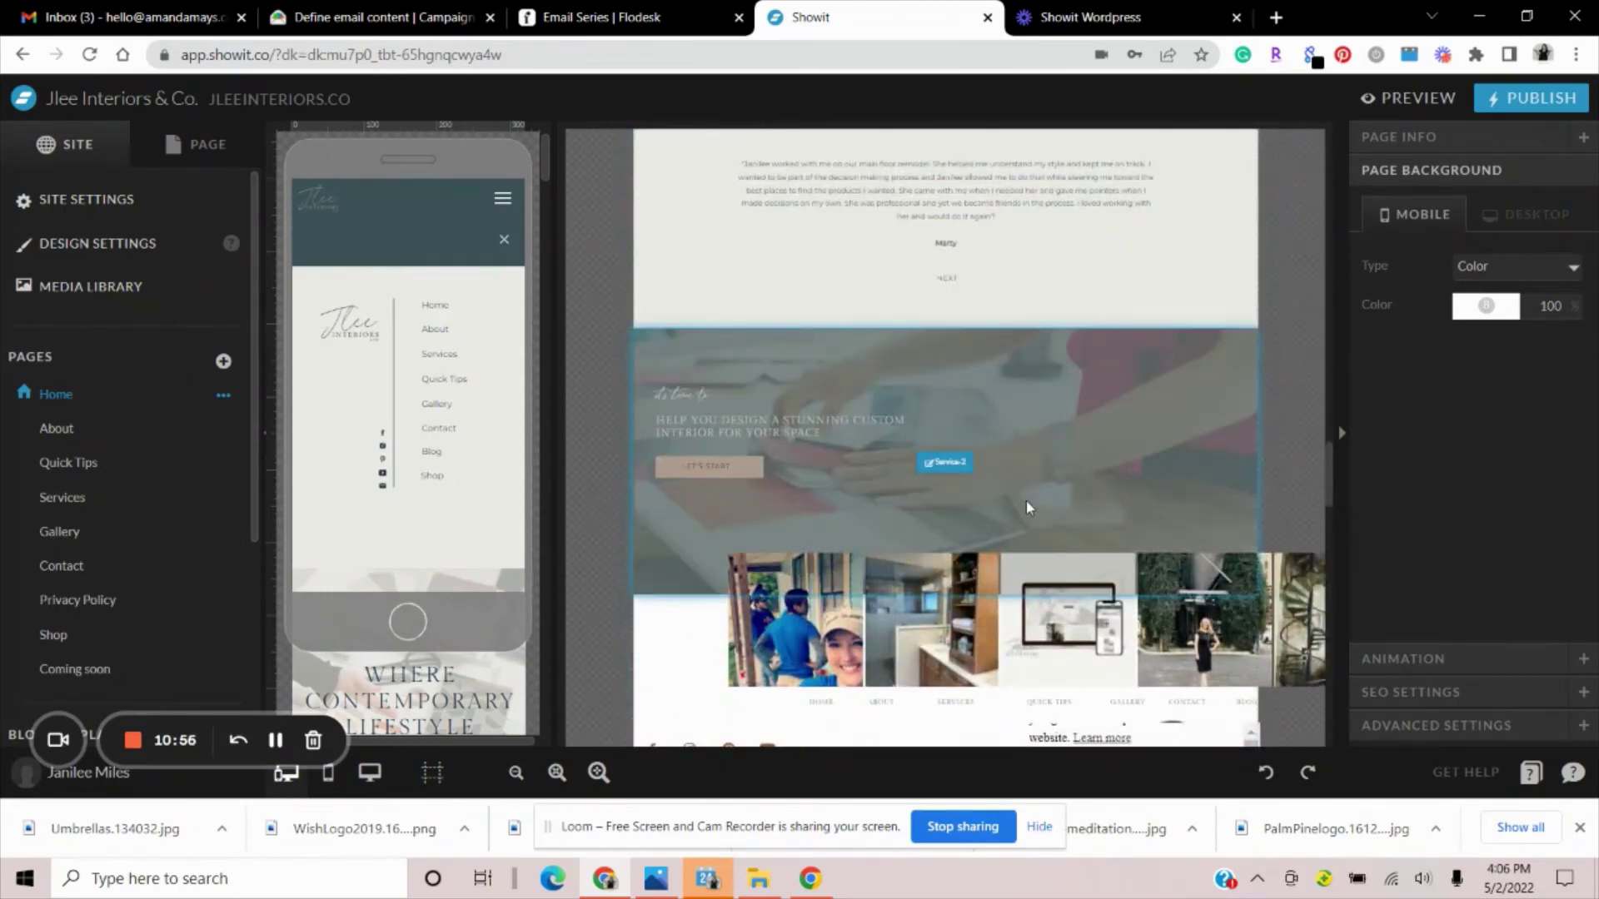
{"action": "left_click", "coordinate": [598, 772]}
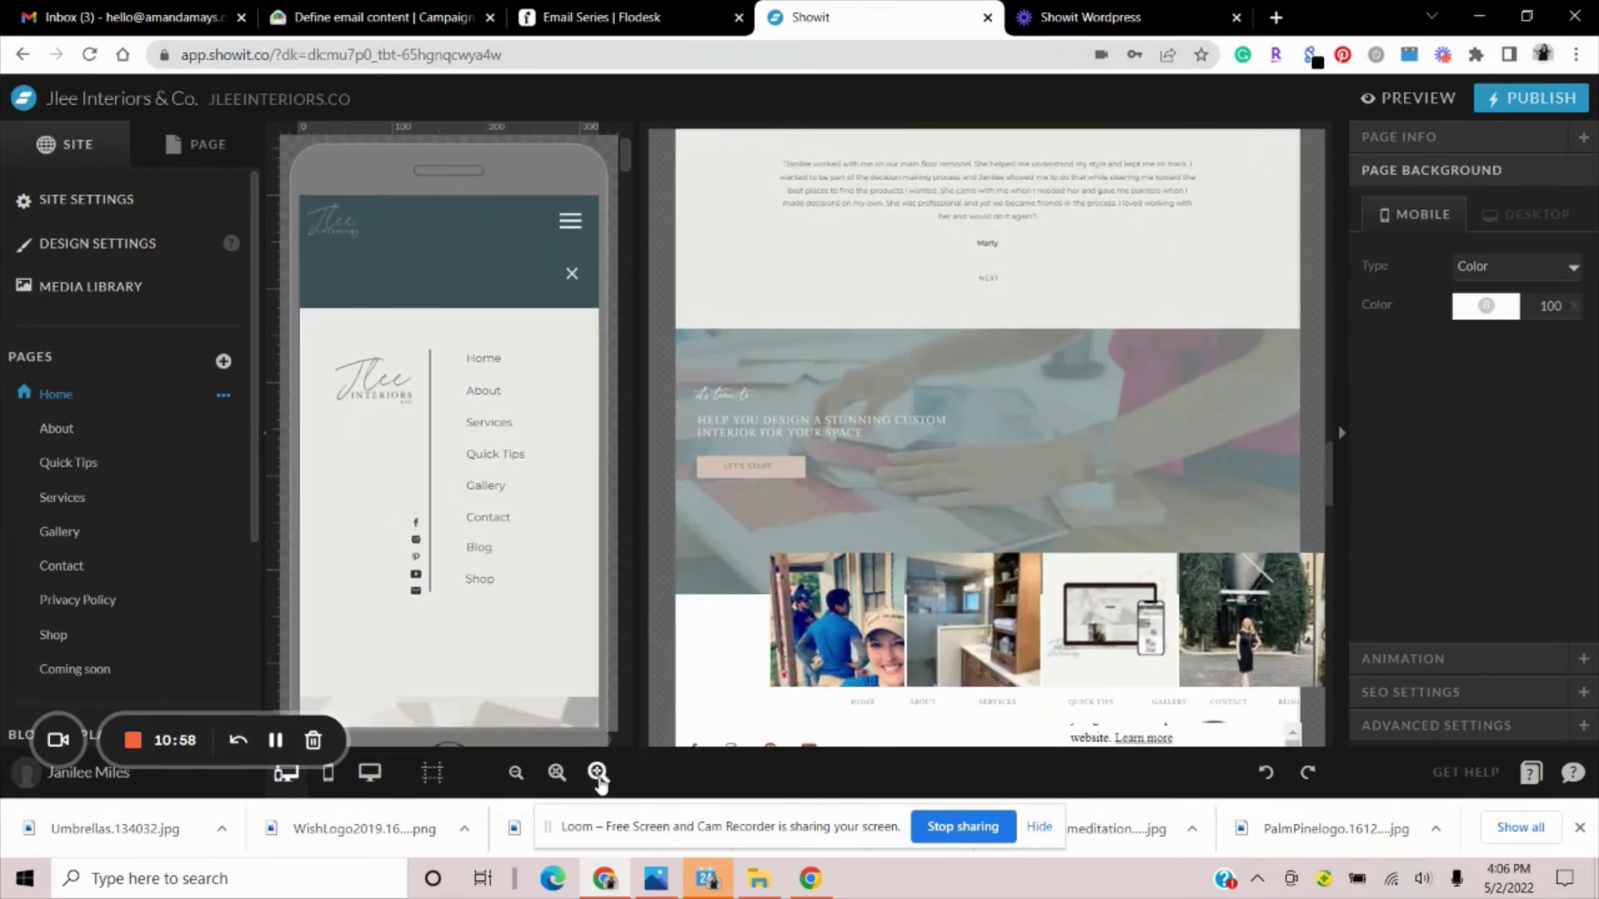
{"action": "left_click", "coordinate": [598, 773]}
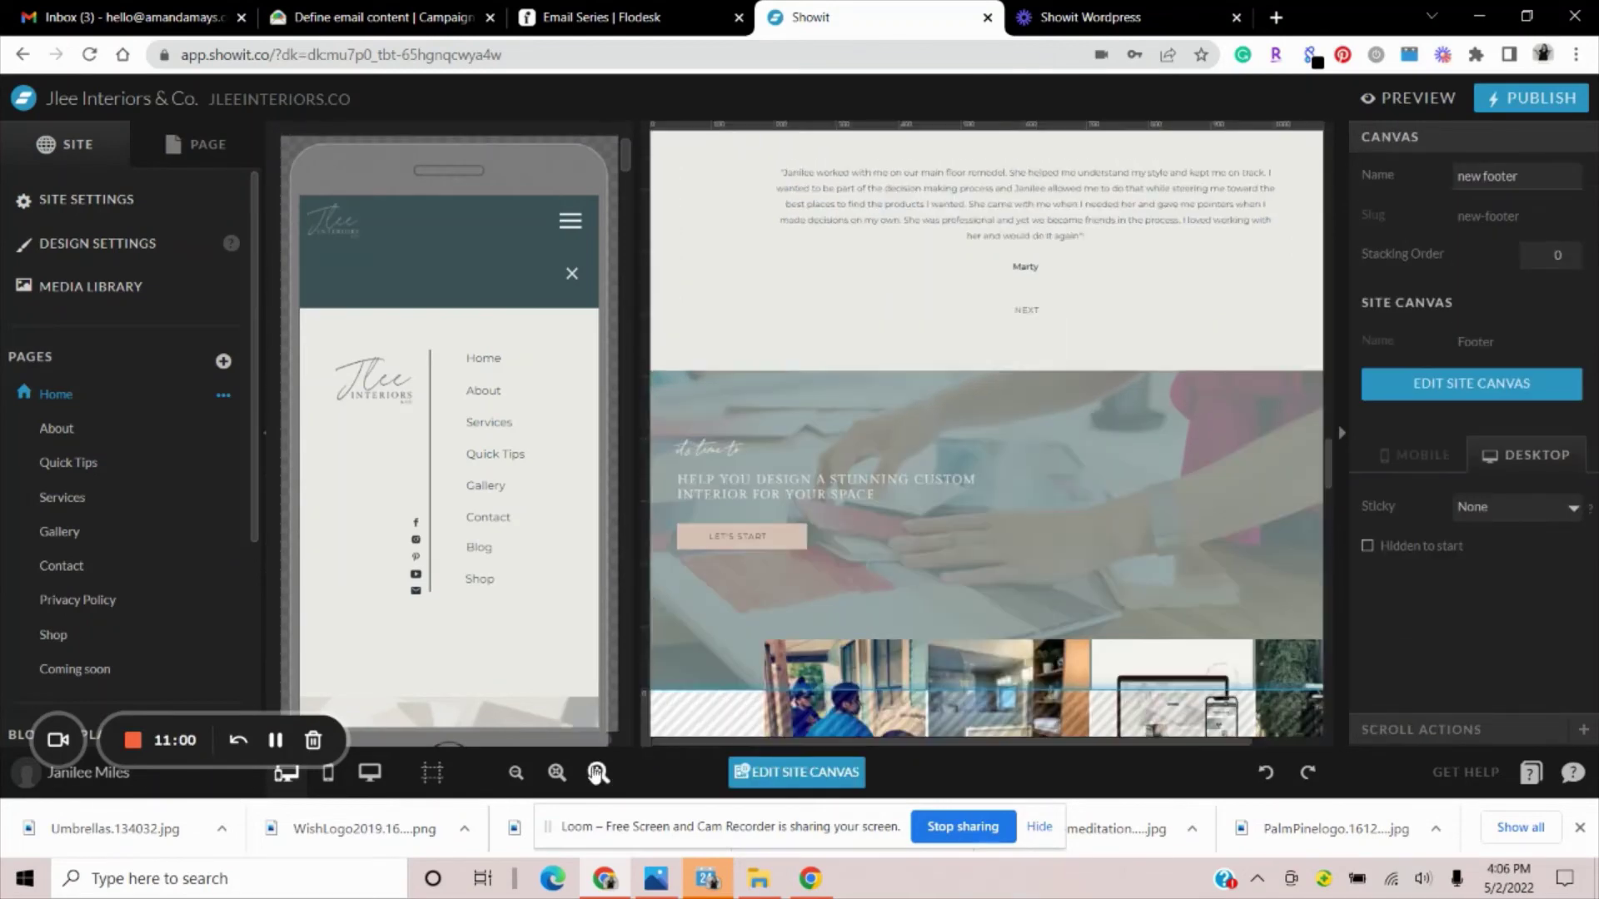
{"action": "scroll", "coordinate": [837, 591], "scroll_direction": "down", "scroll_amount": 5}
{"action": "scroll", "coordinate": [838, 592], "scroll_direction": "up", "scroll_amount": 3}
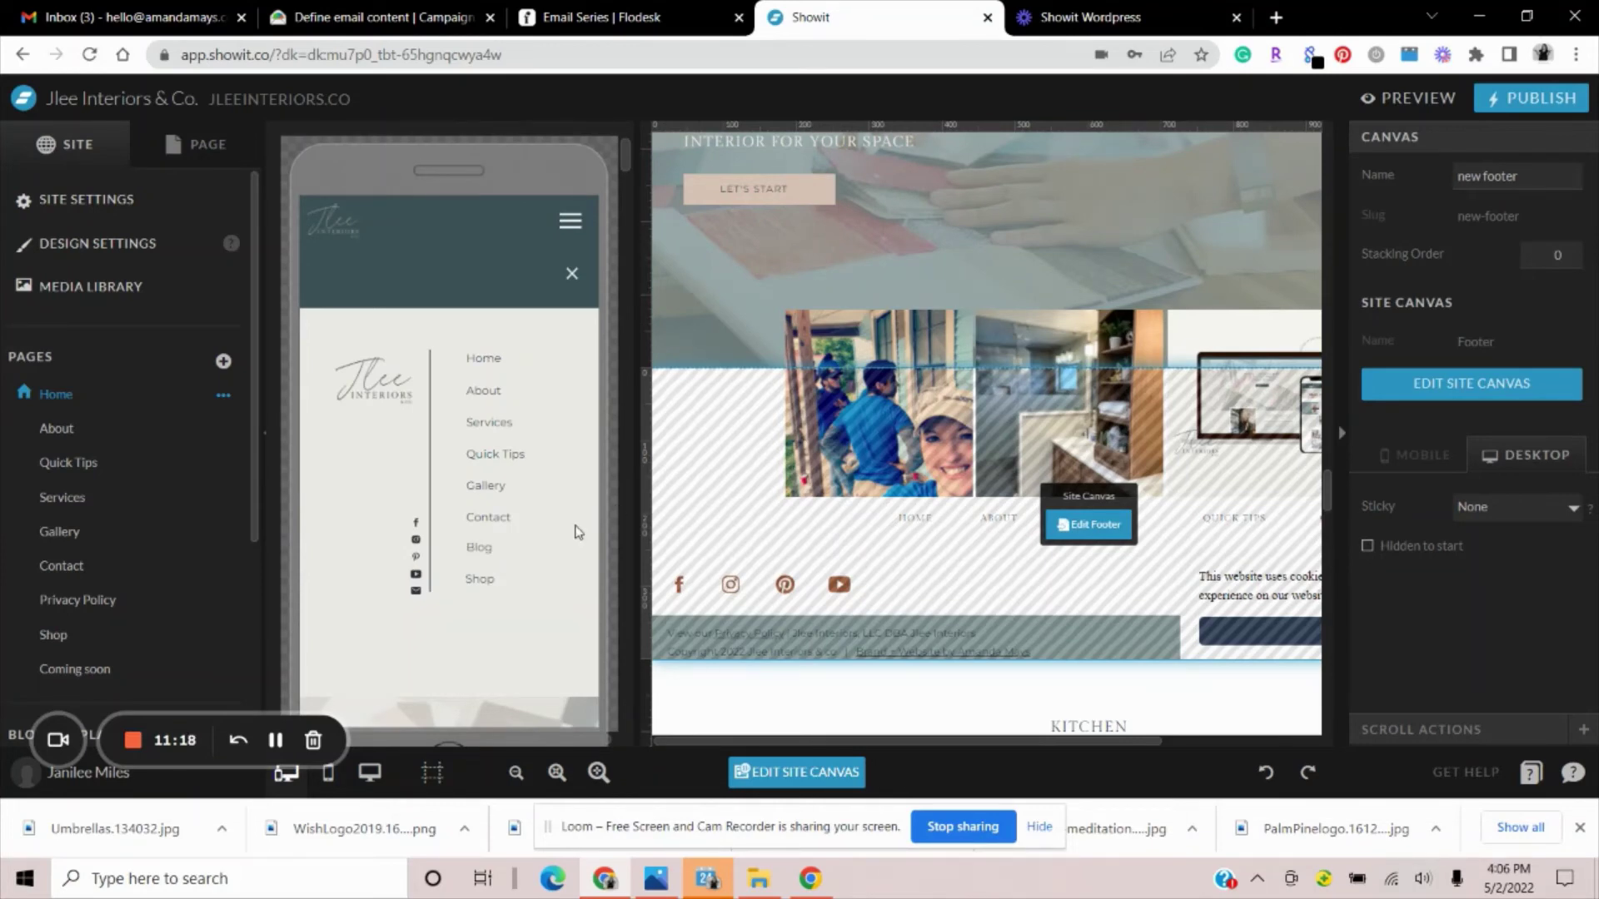
Open the Mobile Nav-1 site canvas for editing and view the click actions of its Shop link
{"action": "left_click", "coordinate": [533, 512]}
{"action": "left_click", "coordinate": [506, 493]}
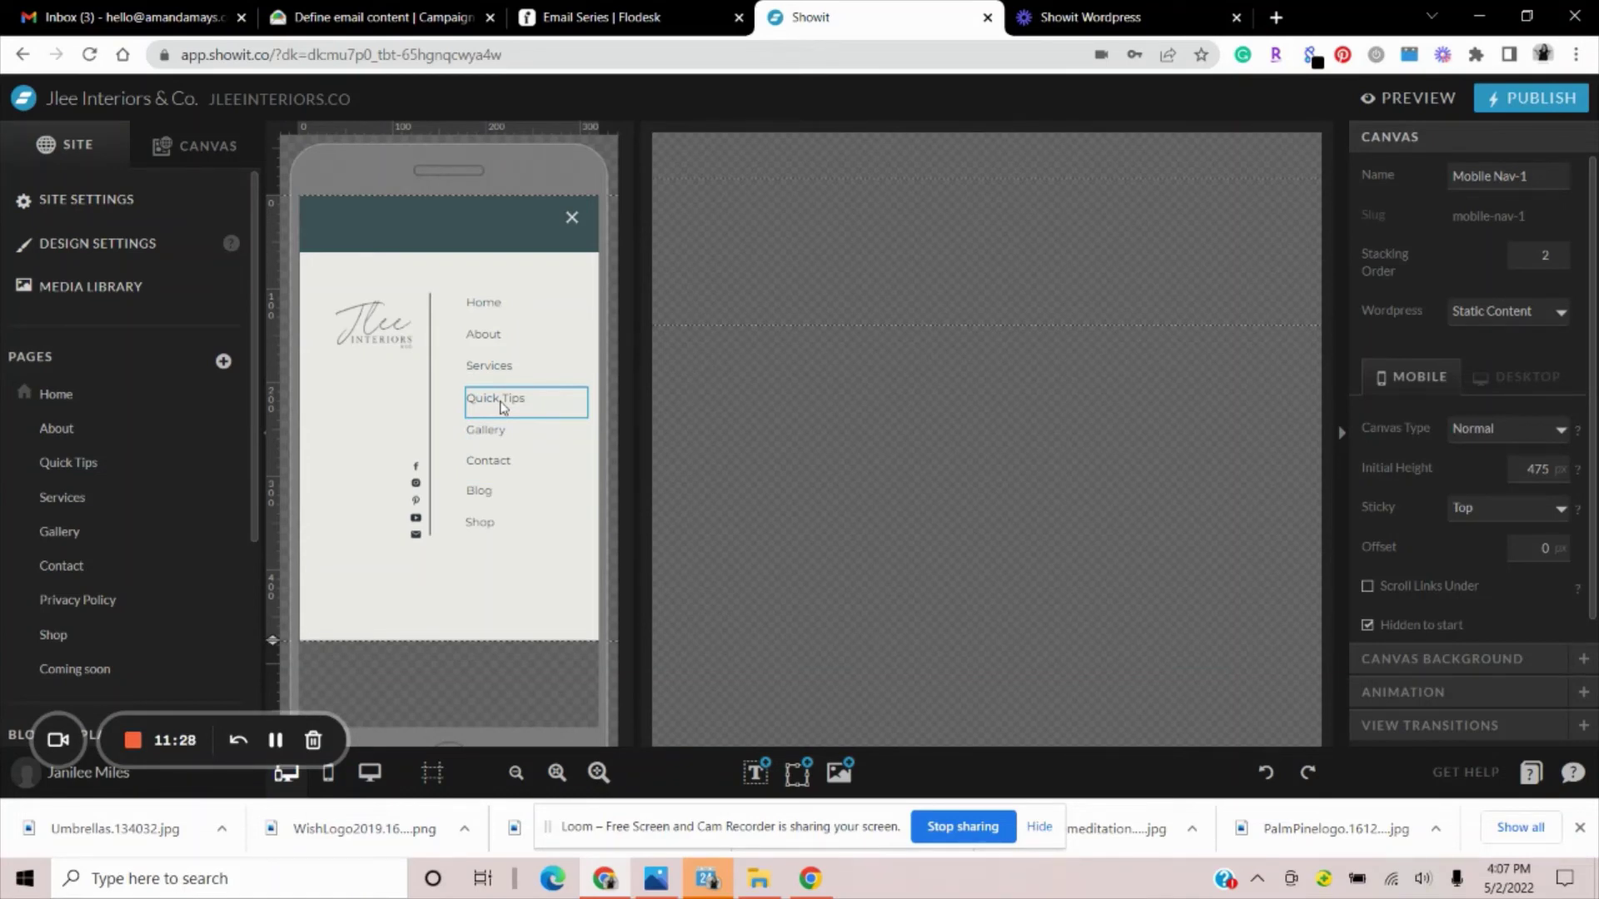
{"action": "left_click", "coordinate": [495, 525]}
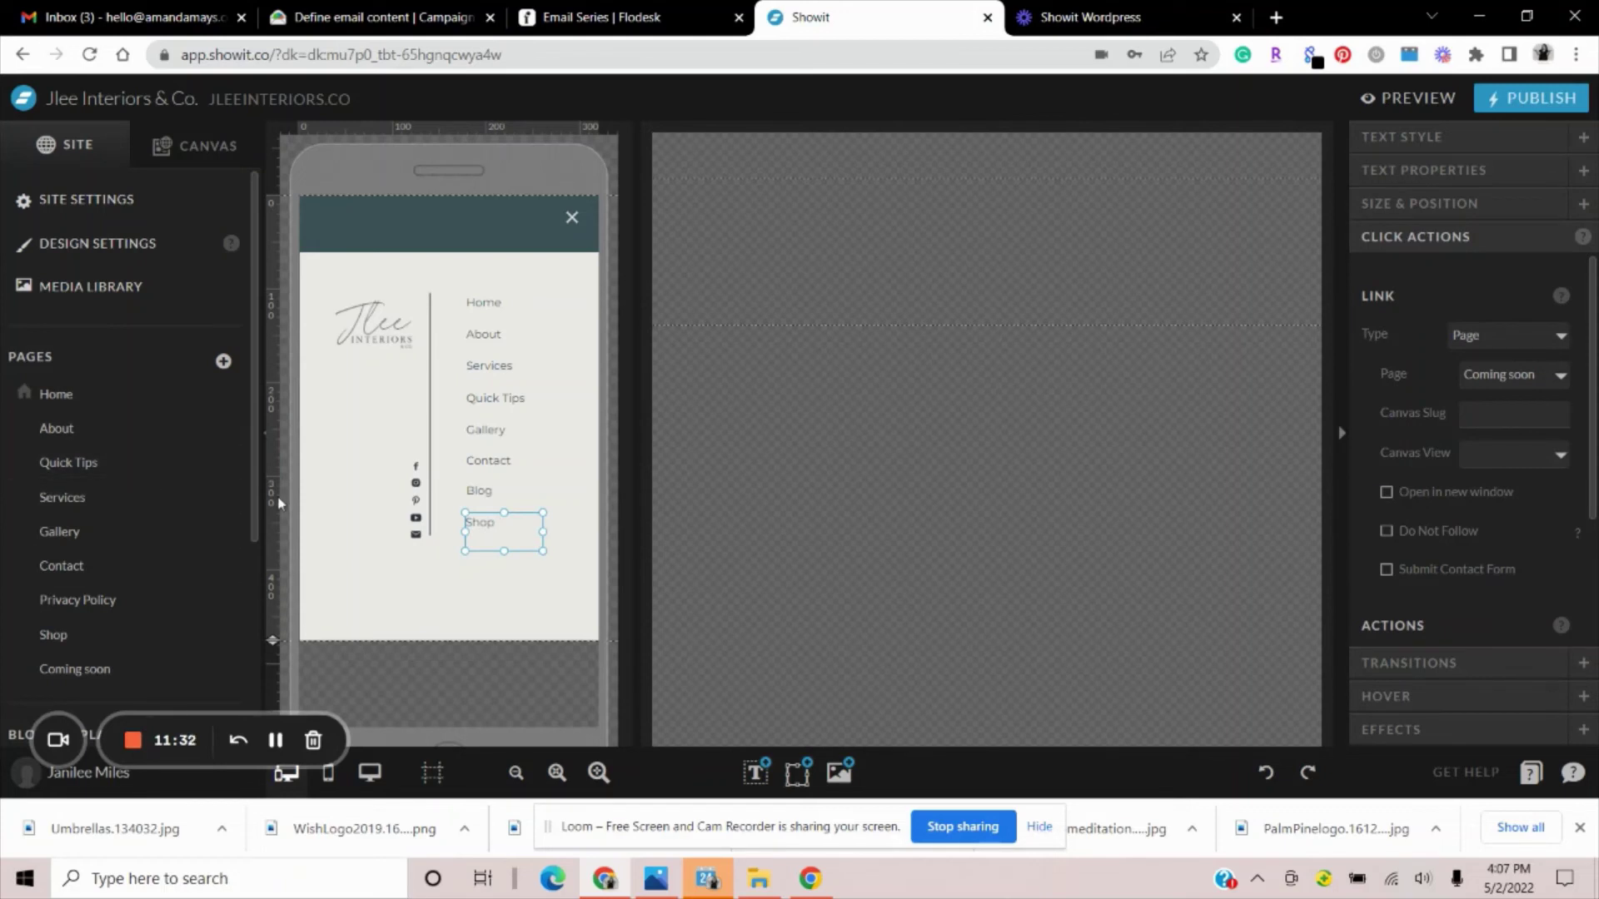
Reopen the Home page, select its Header canvas and view the page's list of canvases
{"action": "left_click", "coordinate": [107, 395]}
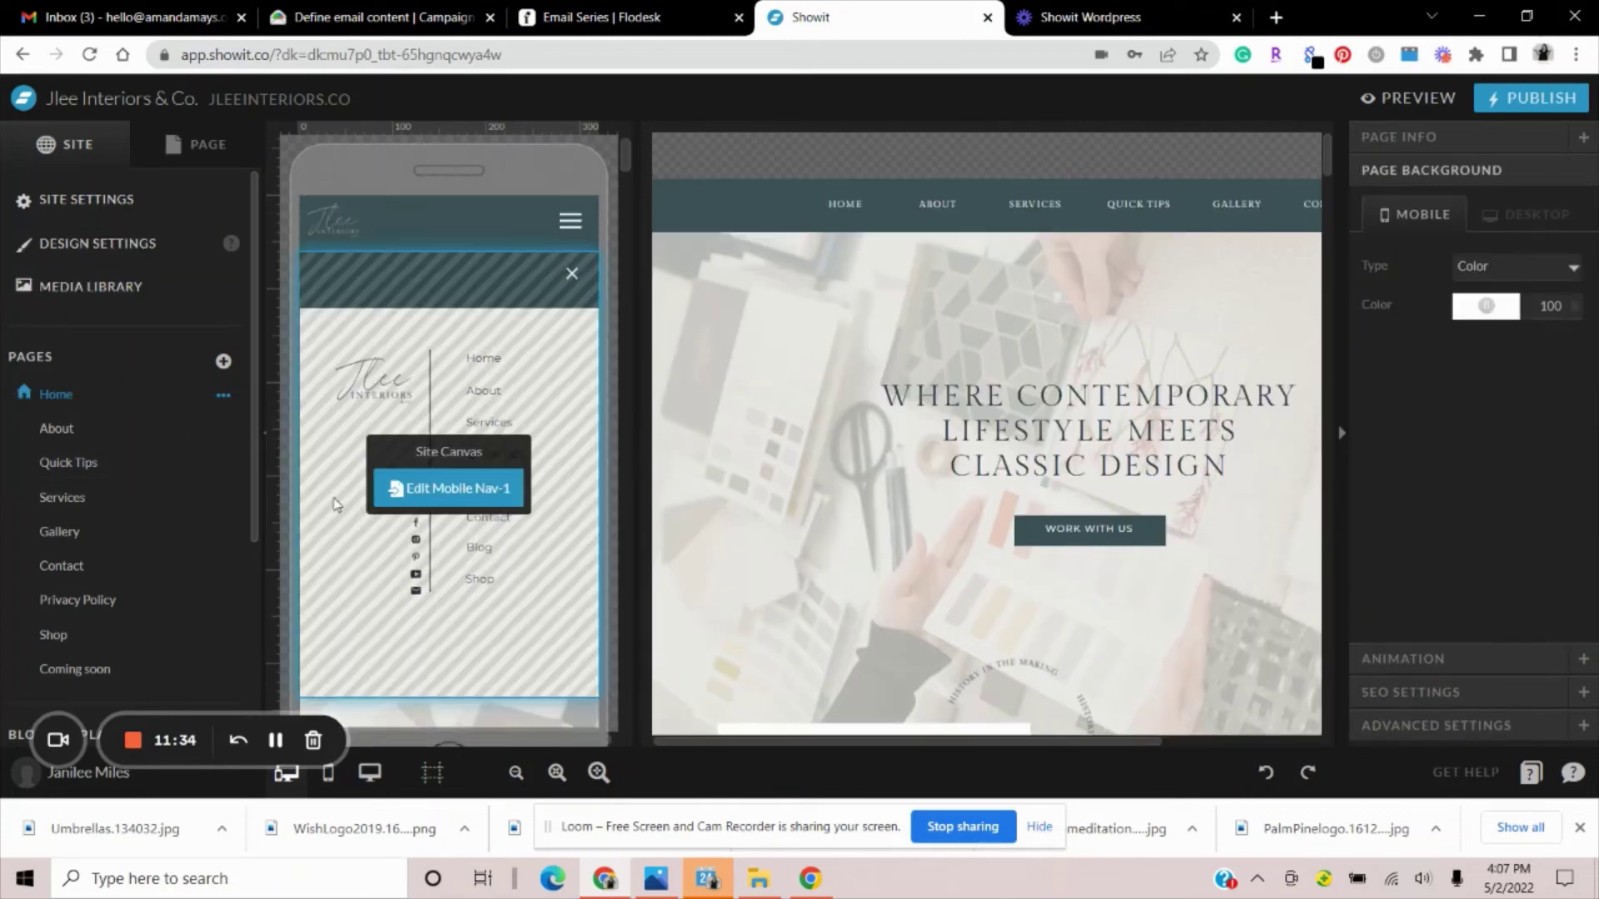
{"action": "left_click", "coordinate": [822, 212]}
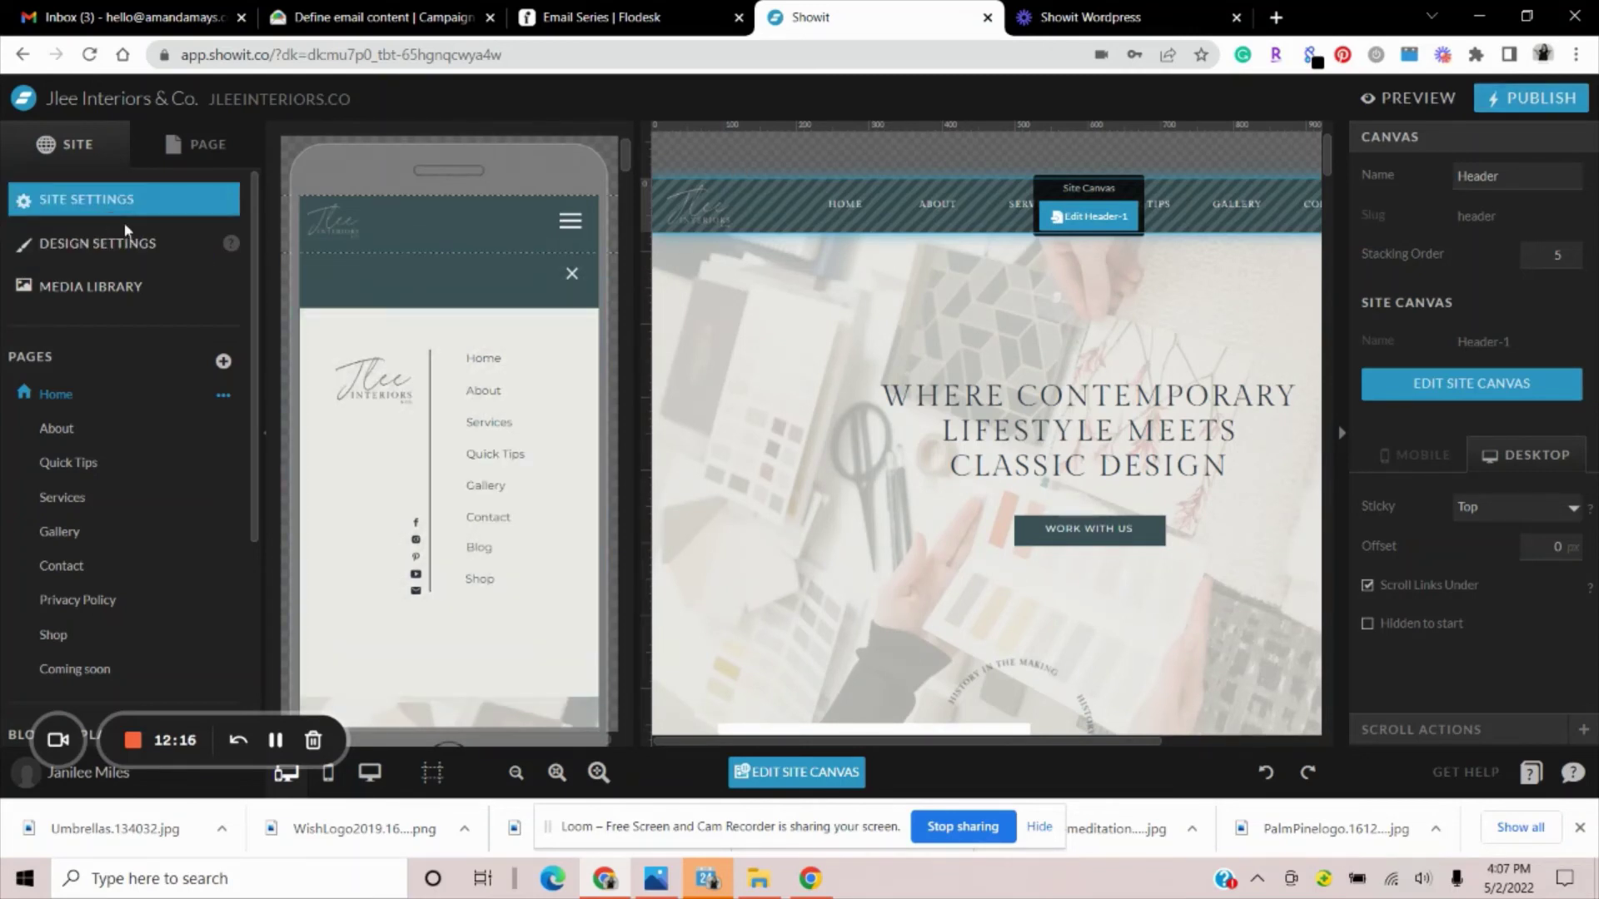
{"action": "left_click", "coordinate": [200, 162]}
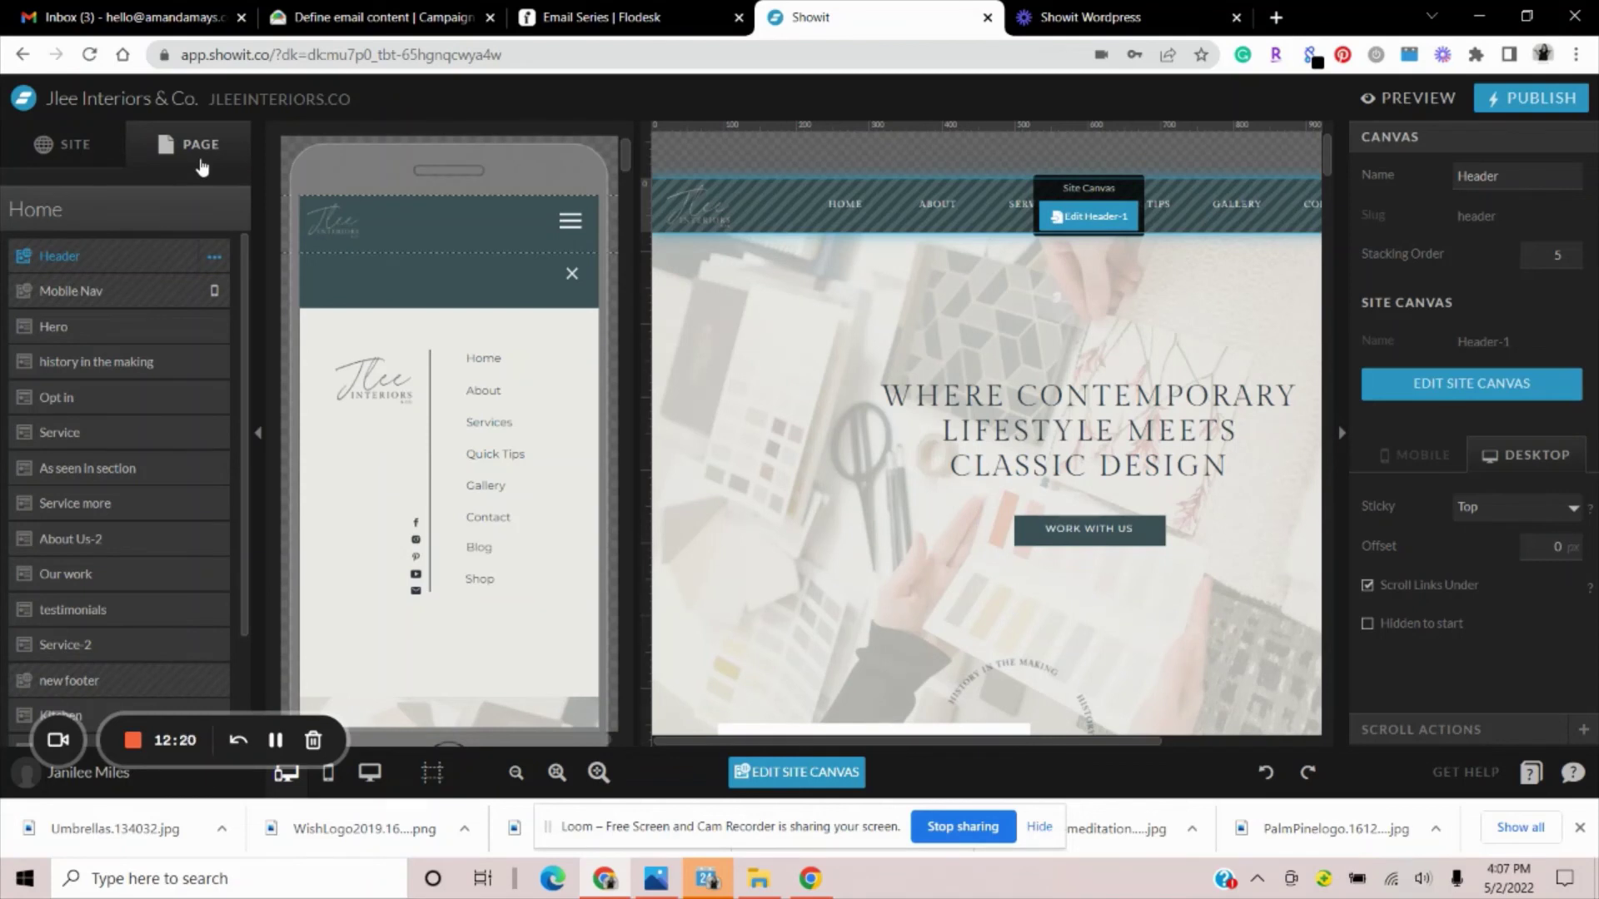
{"action": "left_click", "coordinate": [73, 146]}
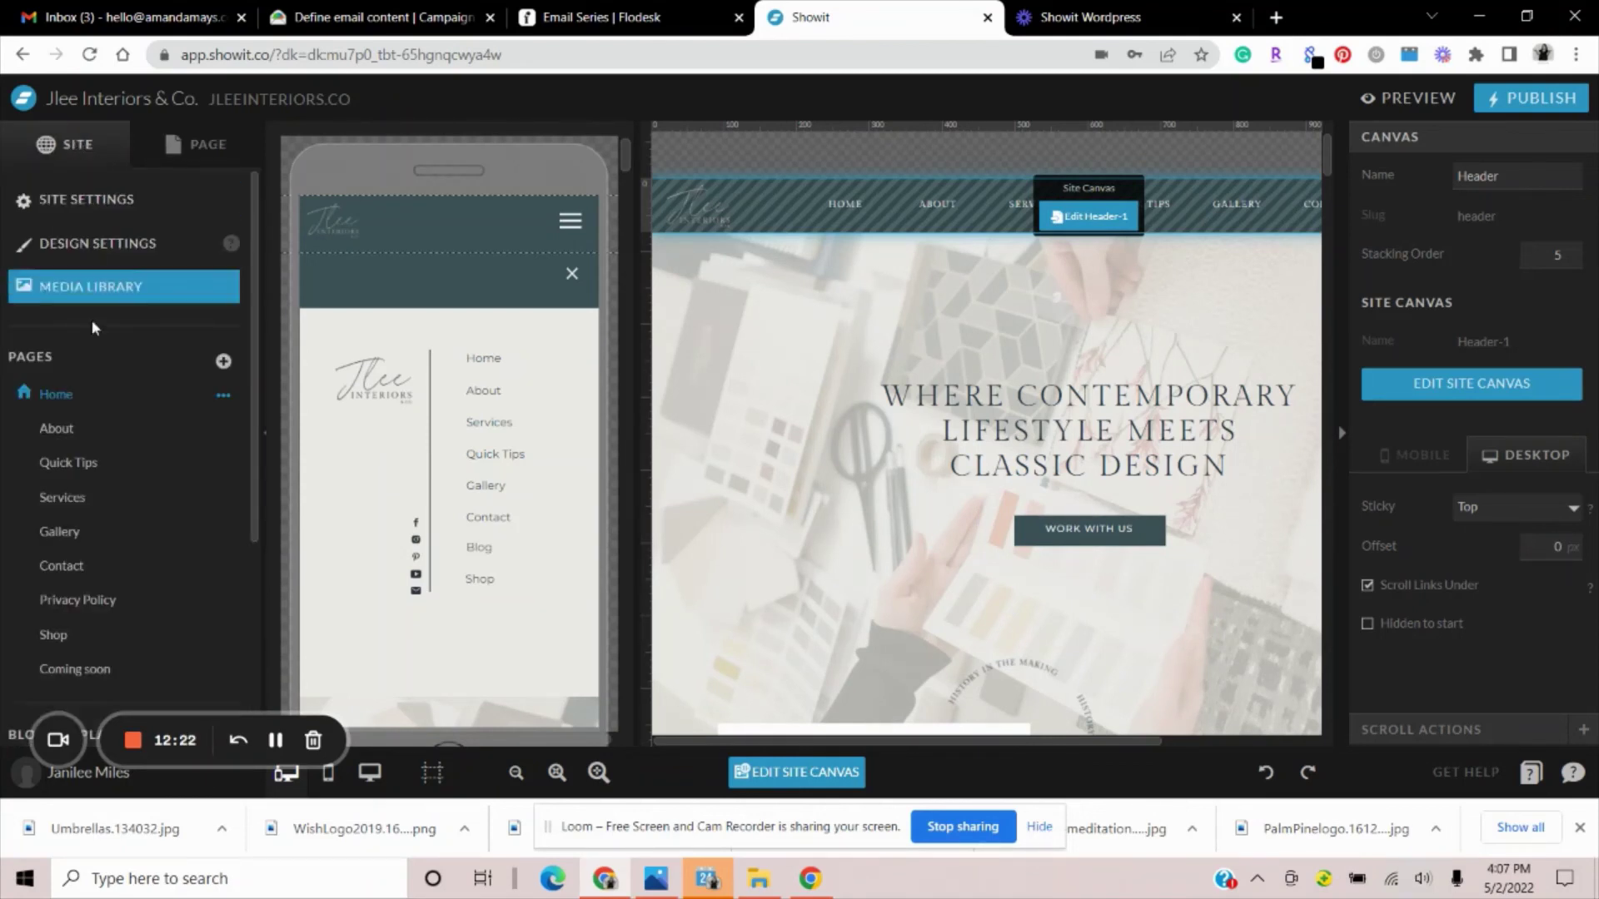
View the About page briefly, then the Home page's SEO settings with its page title, meta description and share image
{"action": "left_click", "coordinate": [73, 429]}
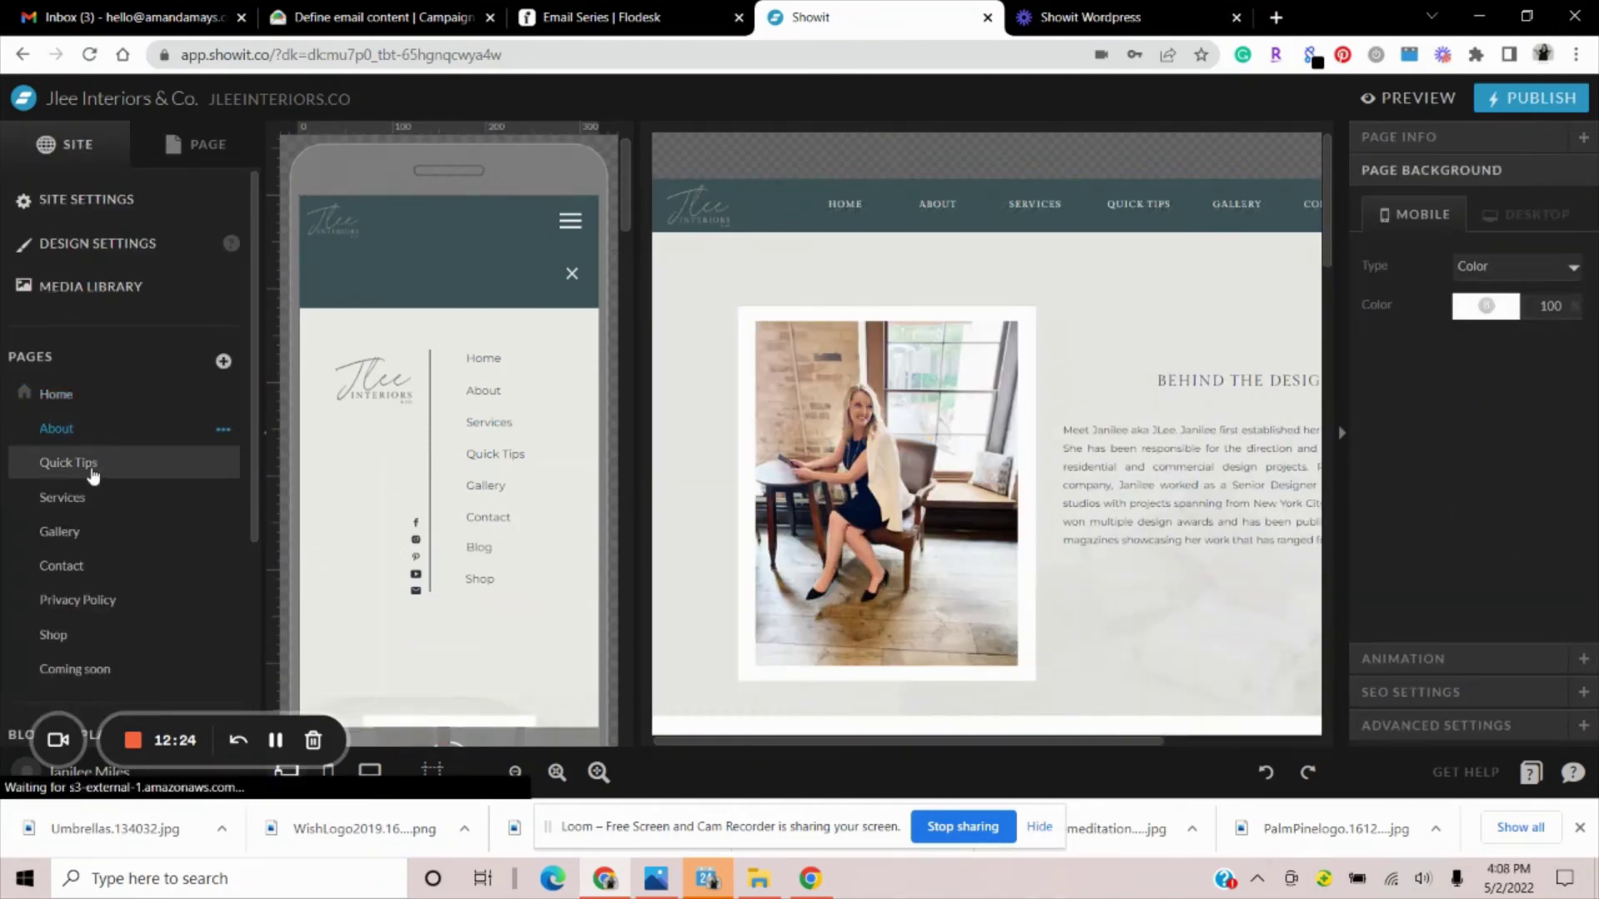
{"action": "left_click", "coordinate": [81, 404]}
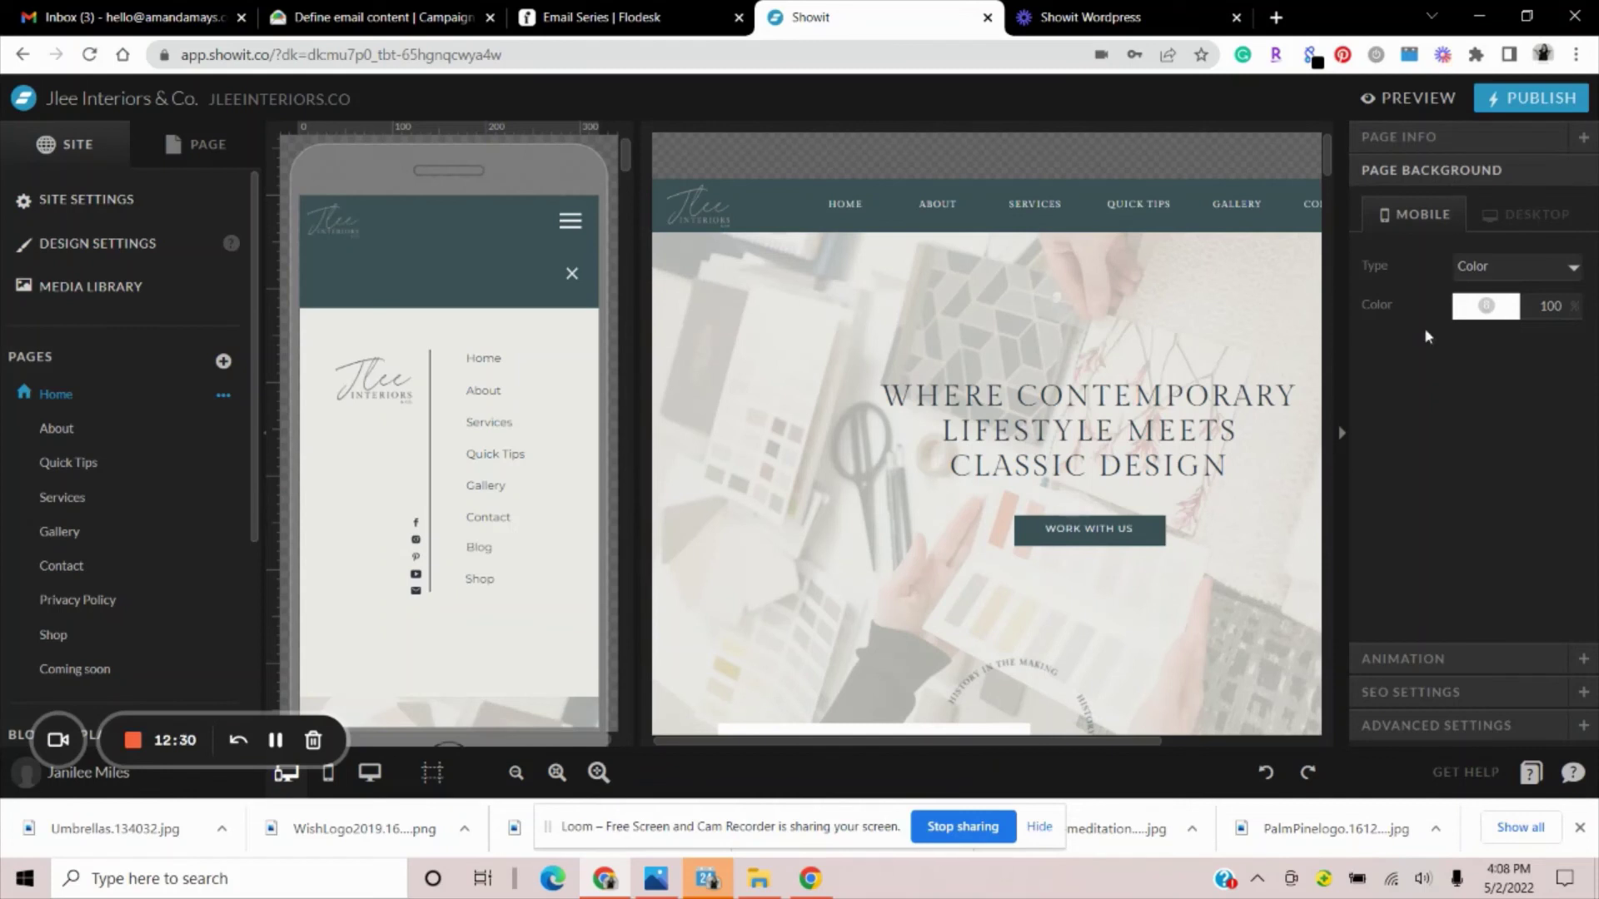
{"action": "left_click", "coordinate": [1433, 706]}
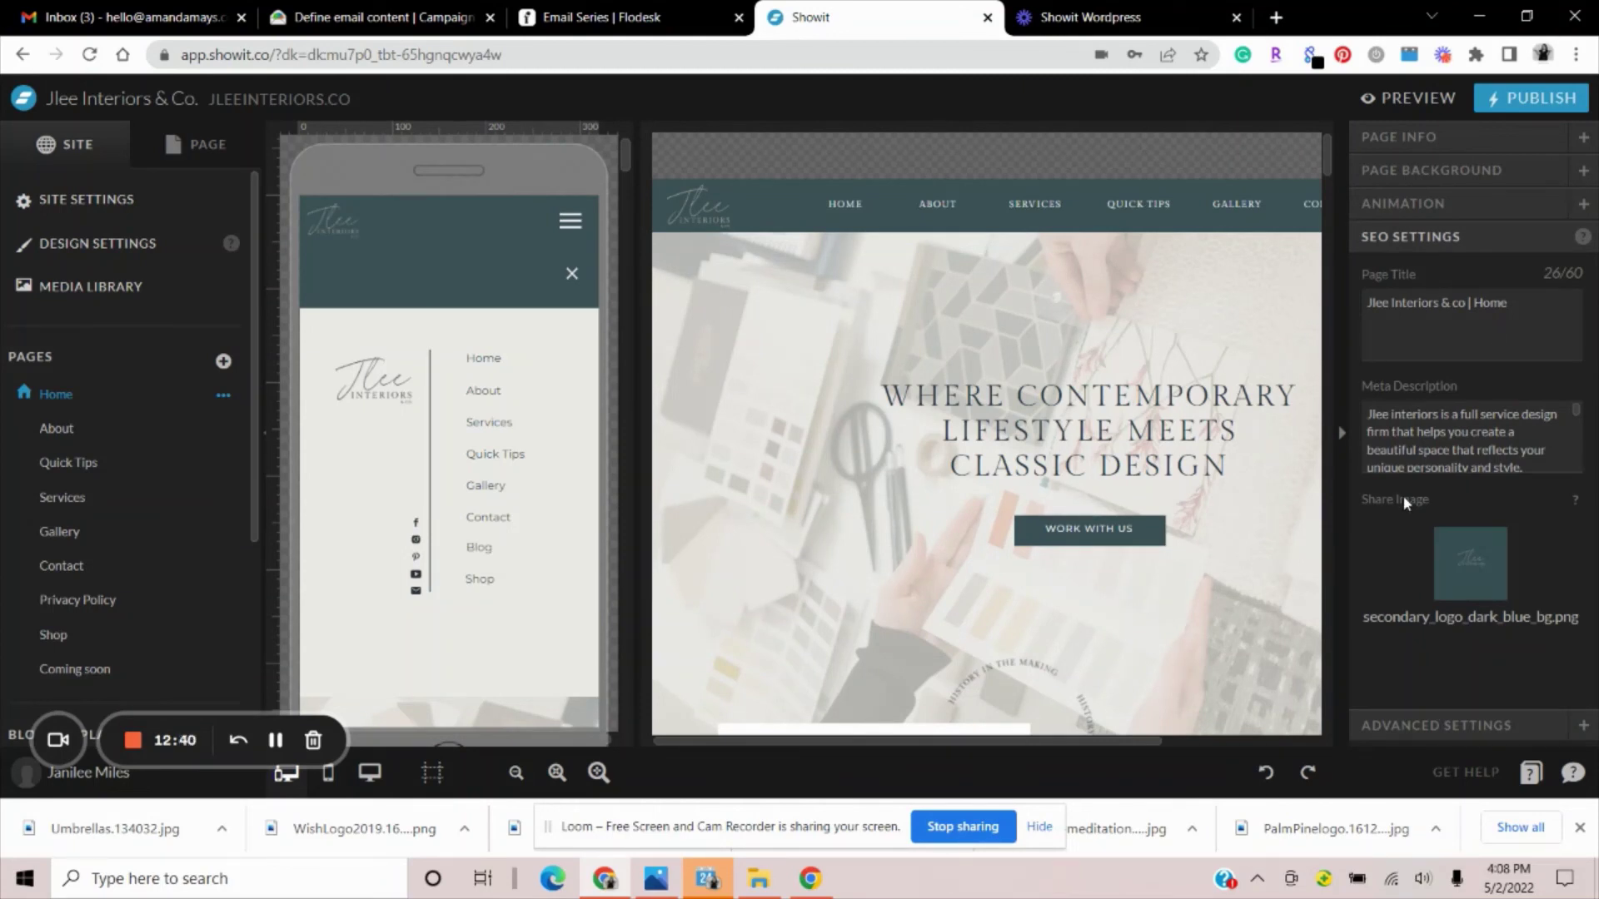
{"action": "mouse_move", "coordinate": [1478, 568]}
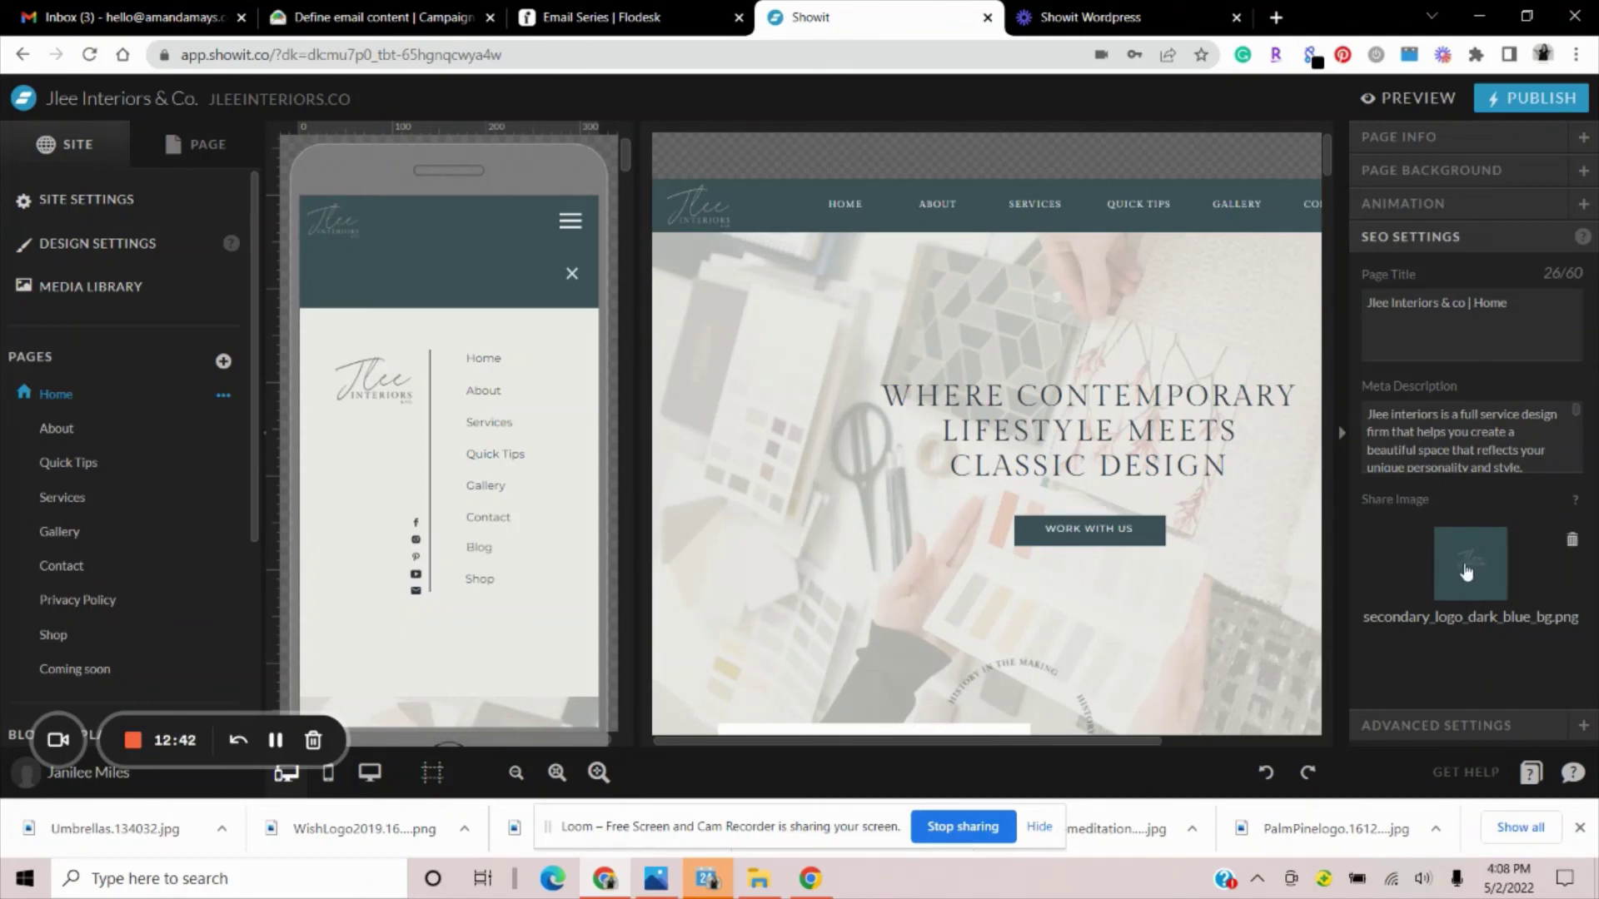